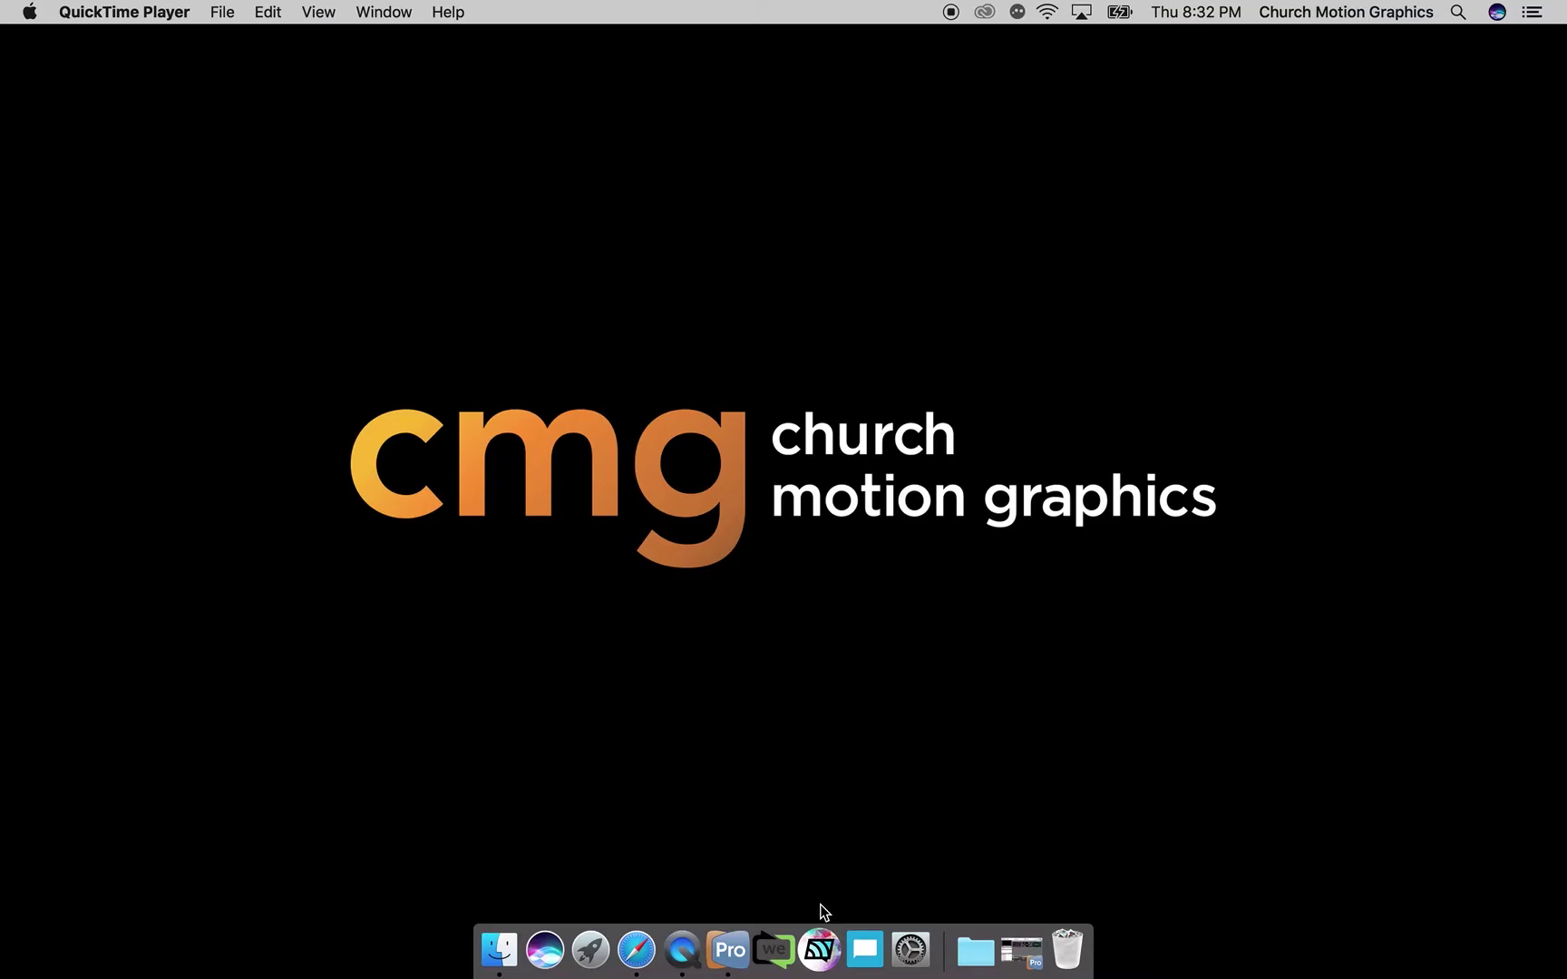
# Switch to Safari, showing the November 2016 CMG Mega Pack page and its preview video.
pyautogui.click(640, 952)
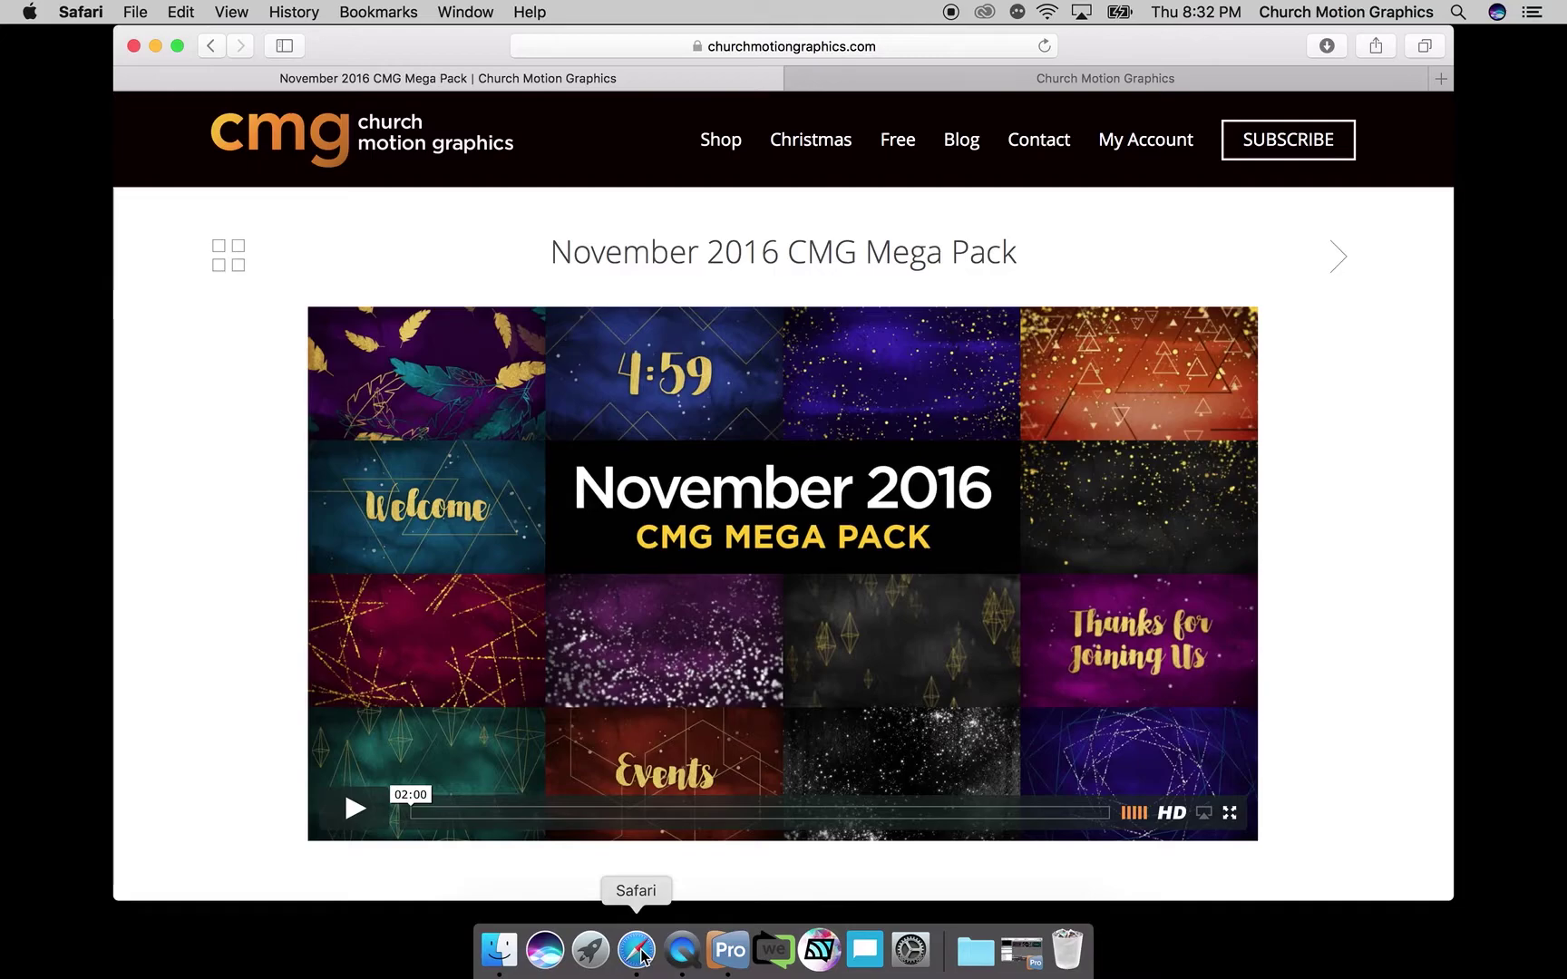
# Switch to ProPresenter 6 to view the finished Shapes presentation's Amazing Grace slides.
pyautogui.click(730, 952)
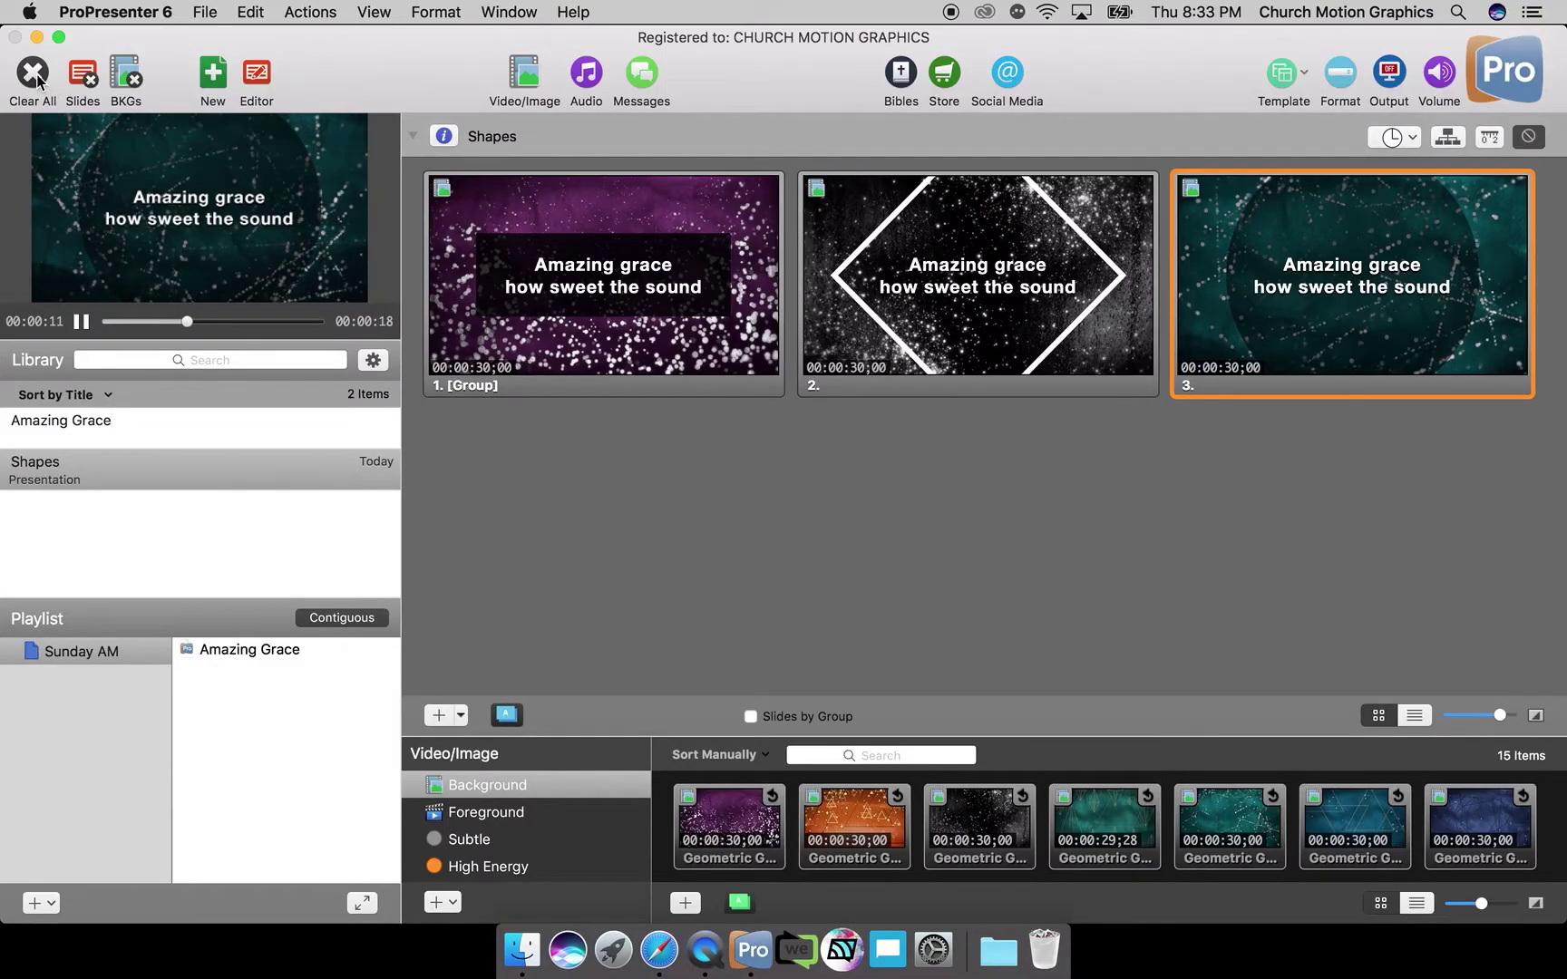
# Clear the live output and create a new presentation named 'Shapes Tutorial'.
pyautogui.press('F1')
pyautogui.click(205, 12)
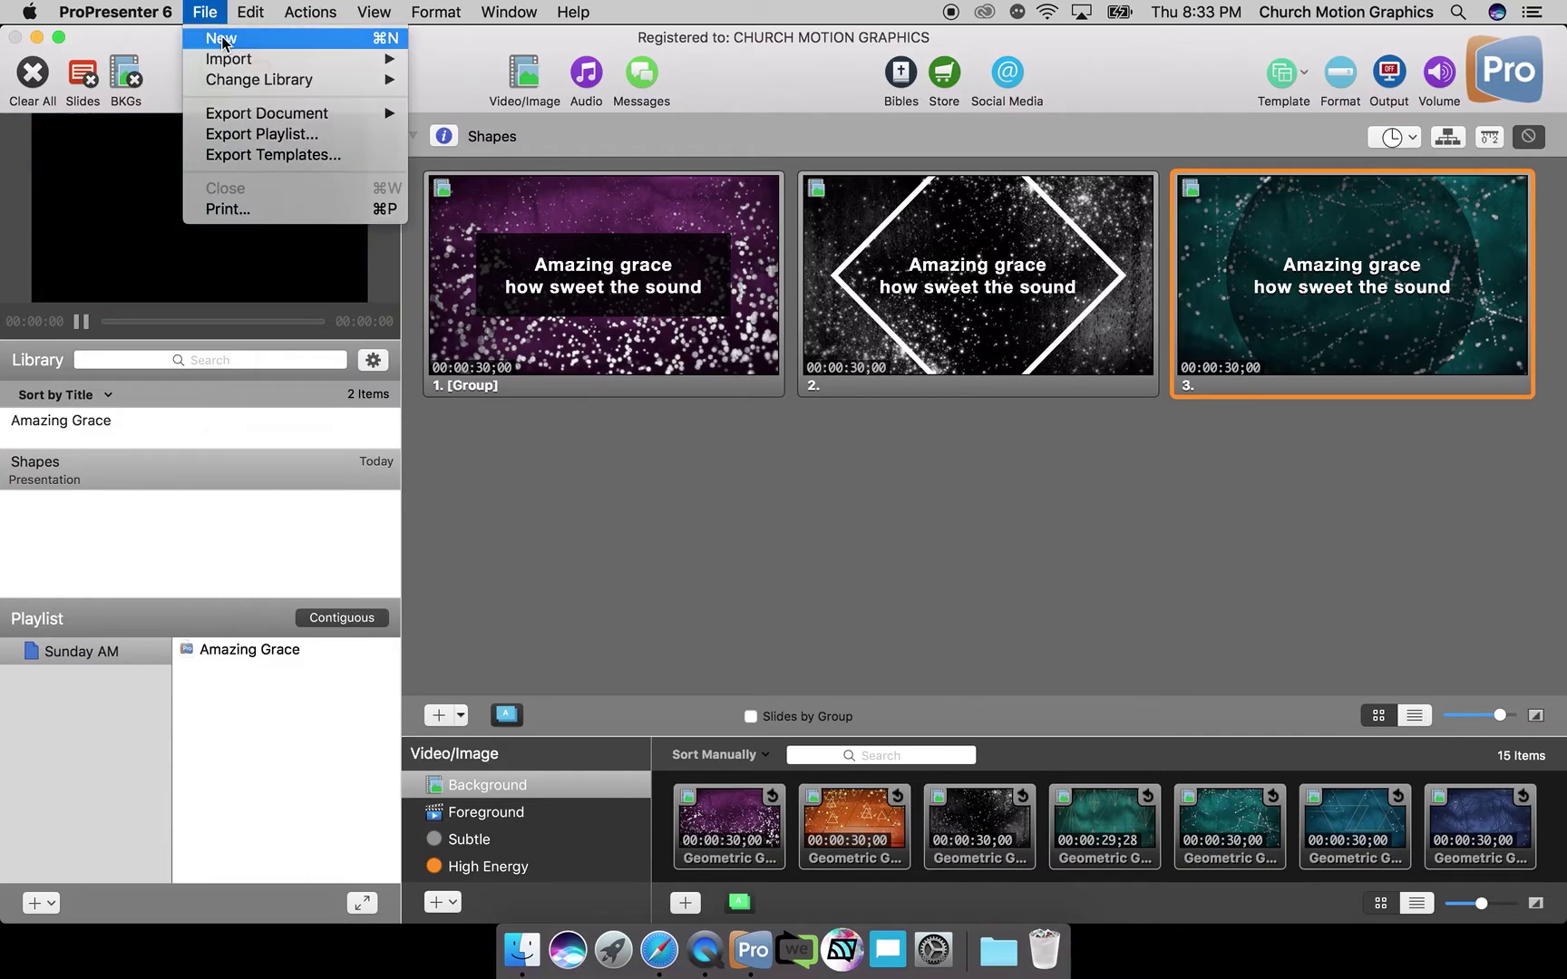
pyautogui.click(214, 38)
pyautogui.press('super+a')
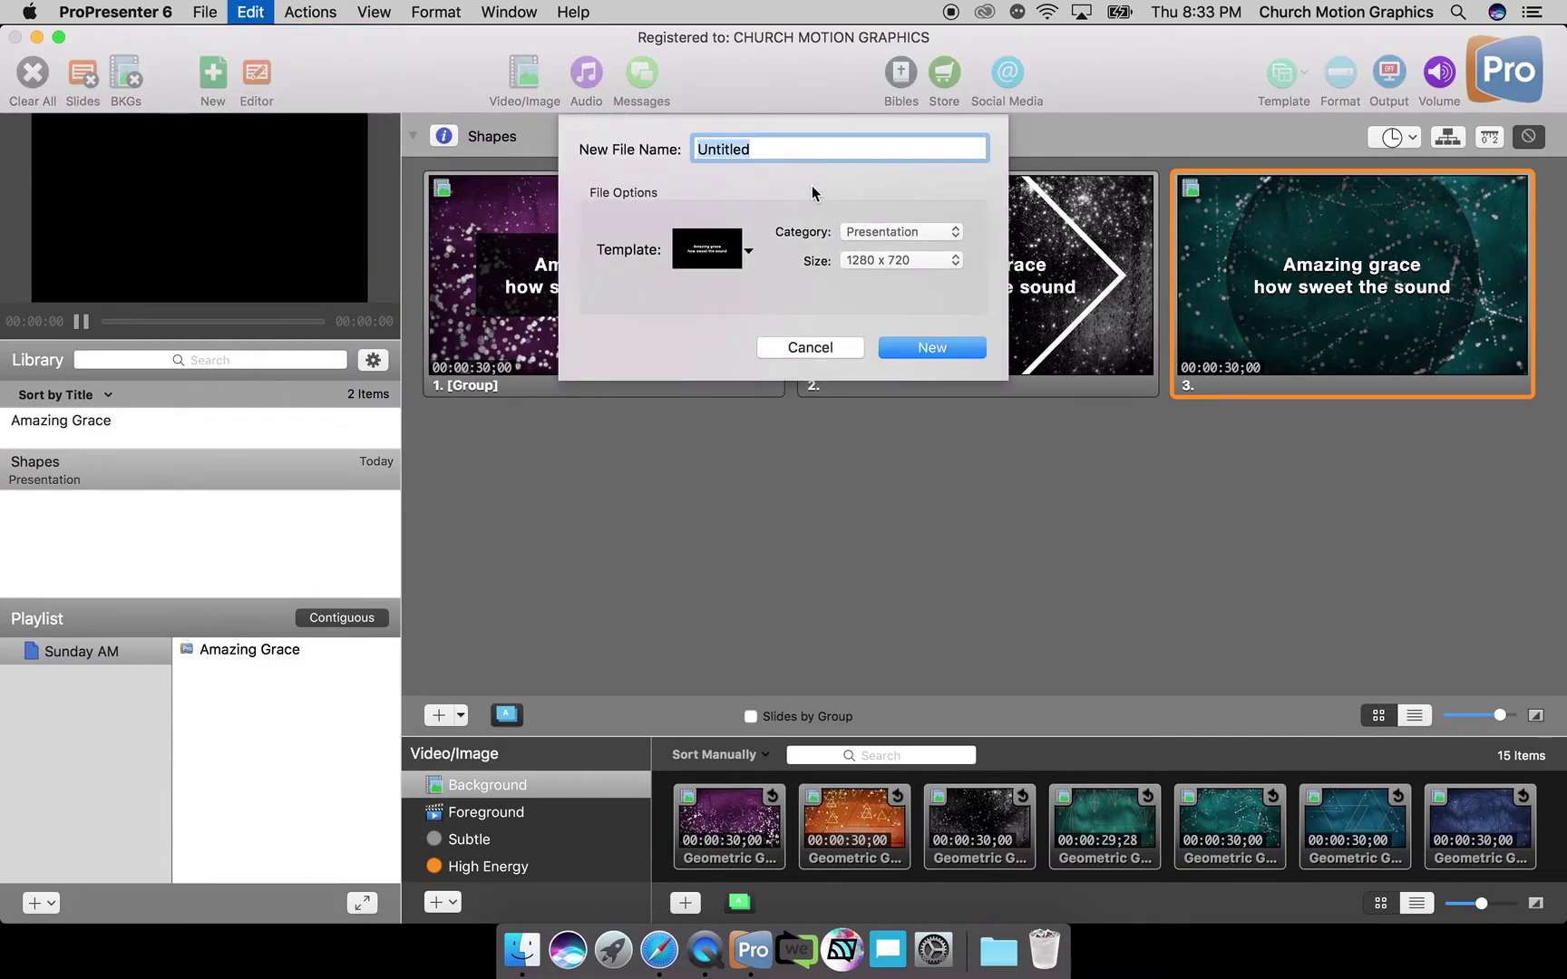
pyautogui.write('Shap')
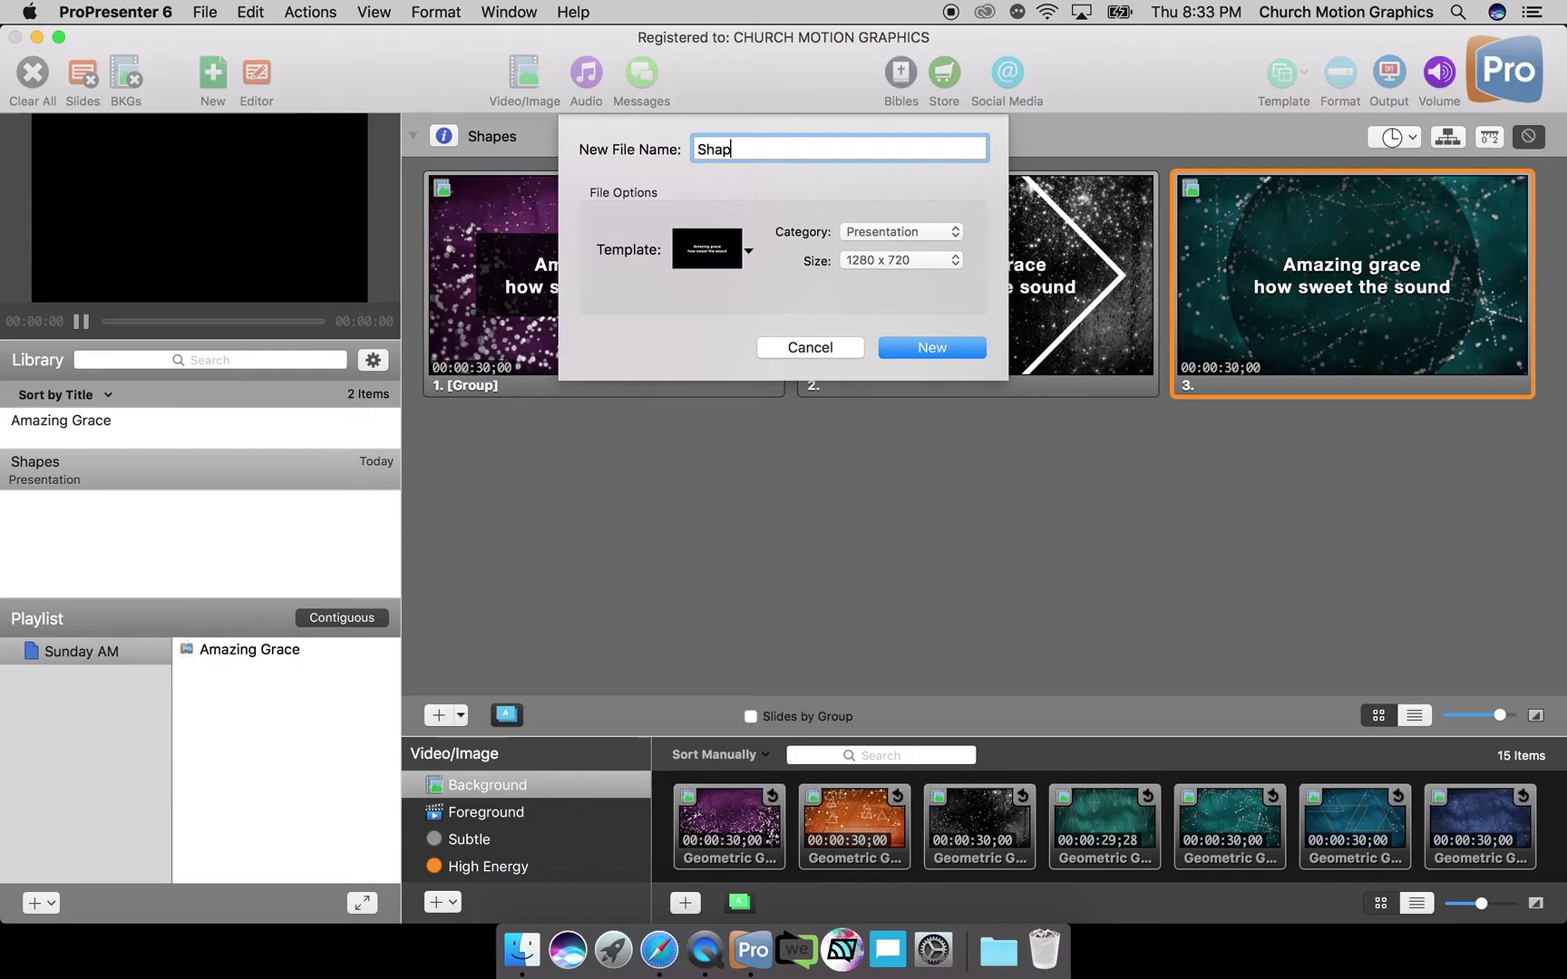
pyautogui.write('es Tutorial')
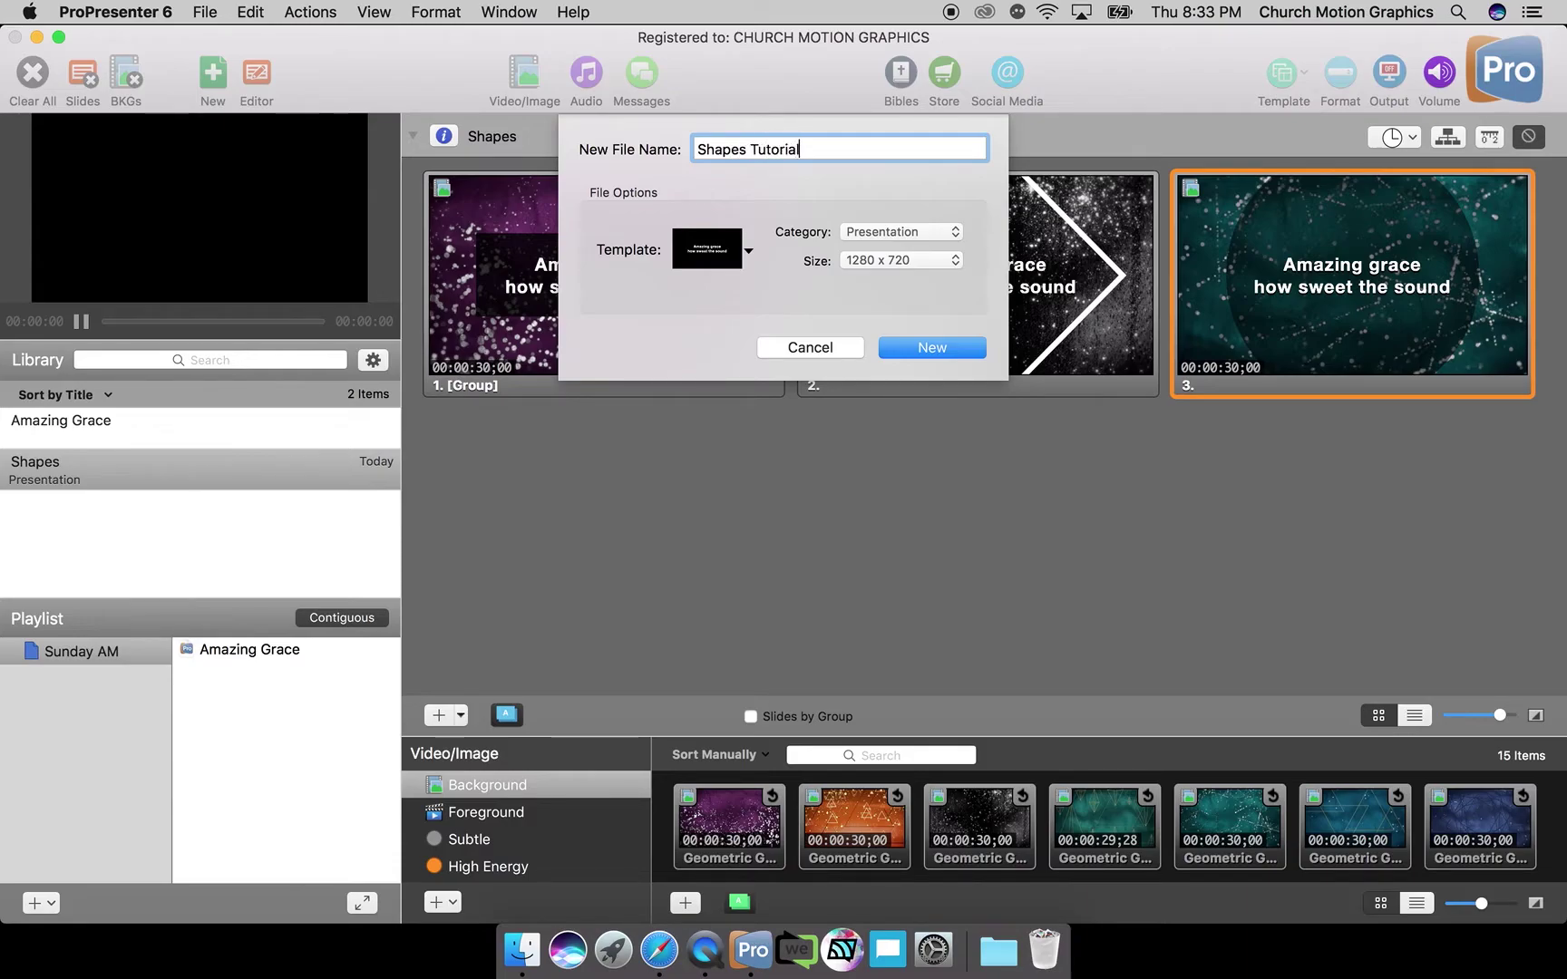
pyautogui.click(958, 352)
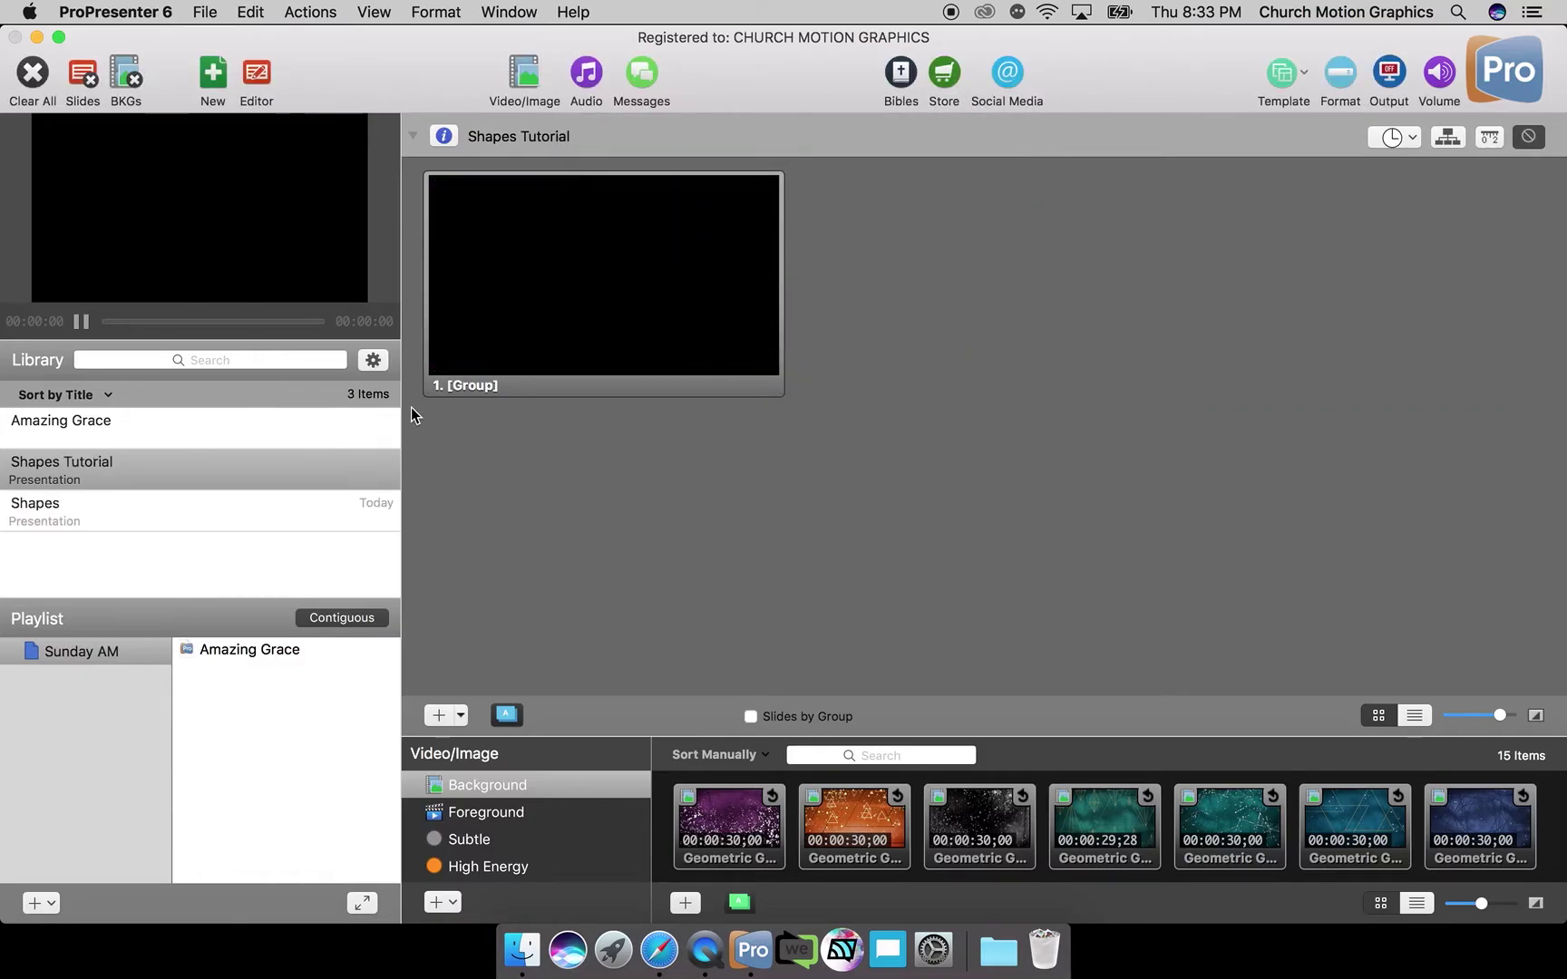
# In the editor, delete slide 1's placeholder text box and apply the purple particle Geometric background.
pyautogui.click(258, 78)
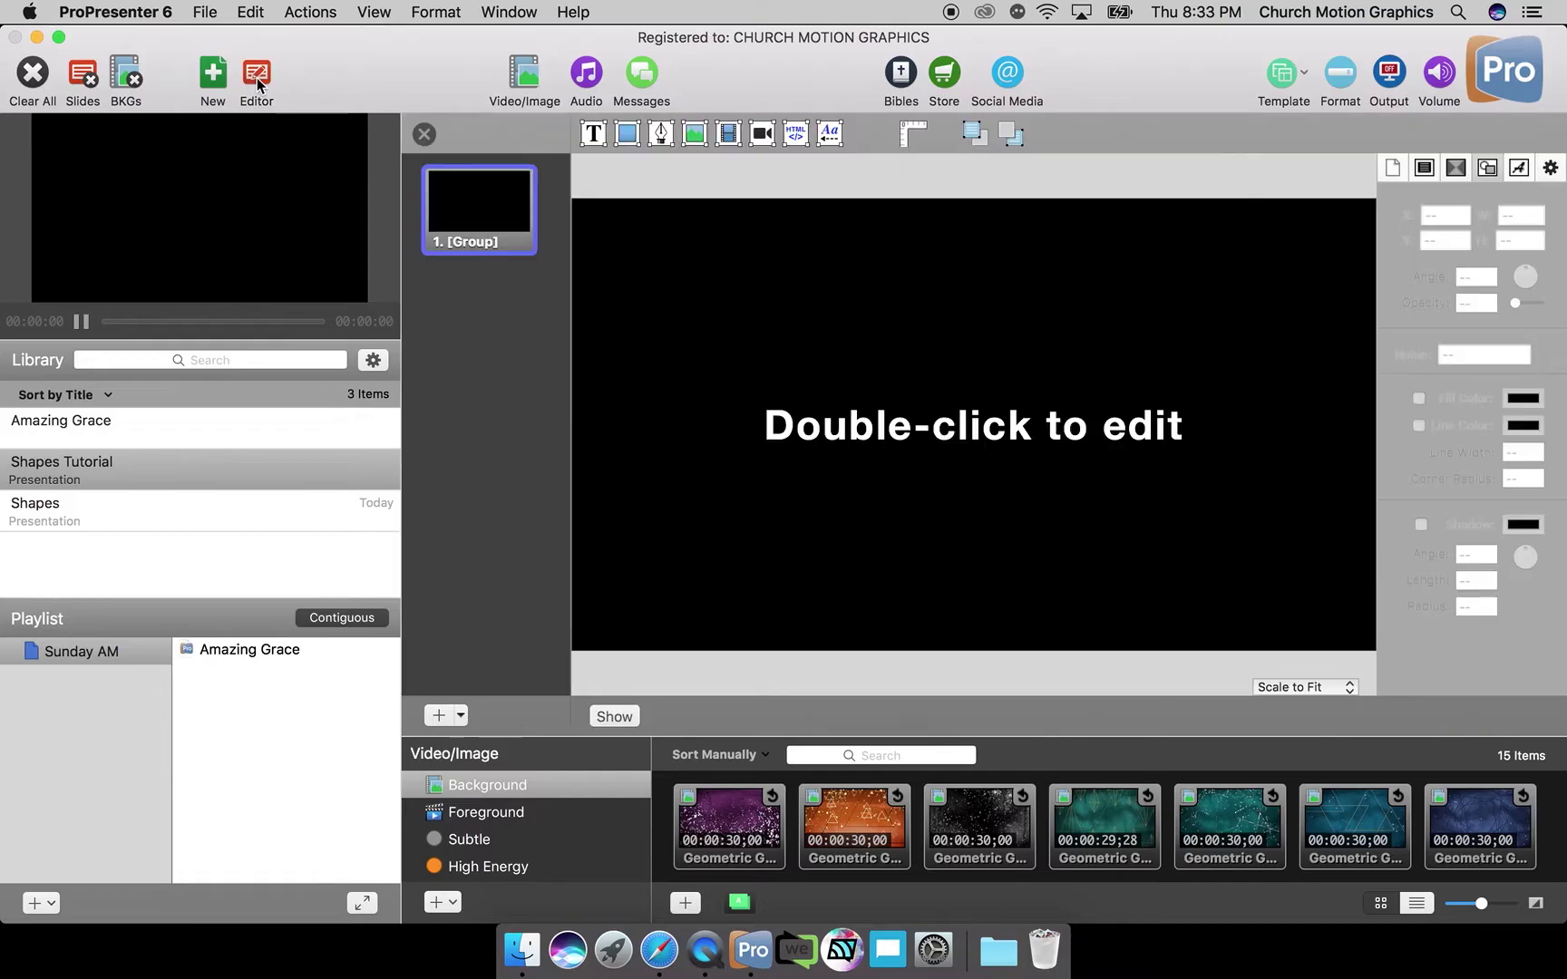
pyautogui.click(986, 441)
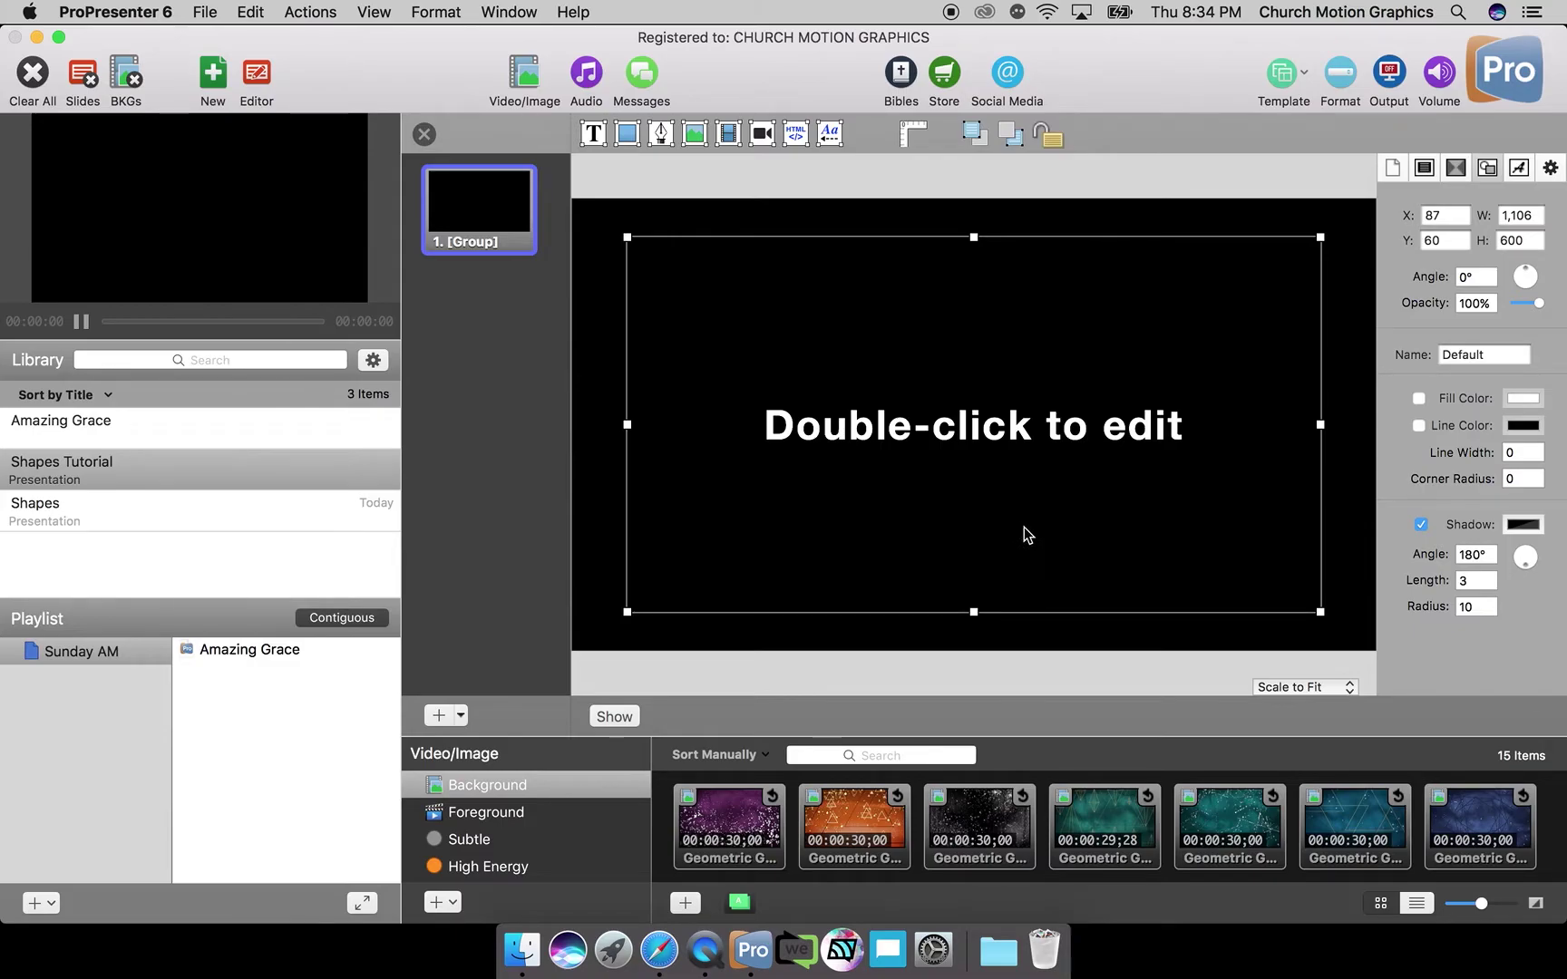
pyautogui.press('Delete')
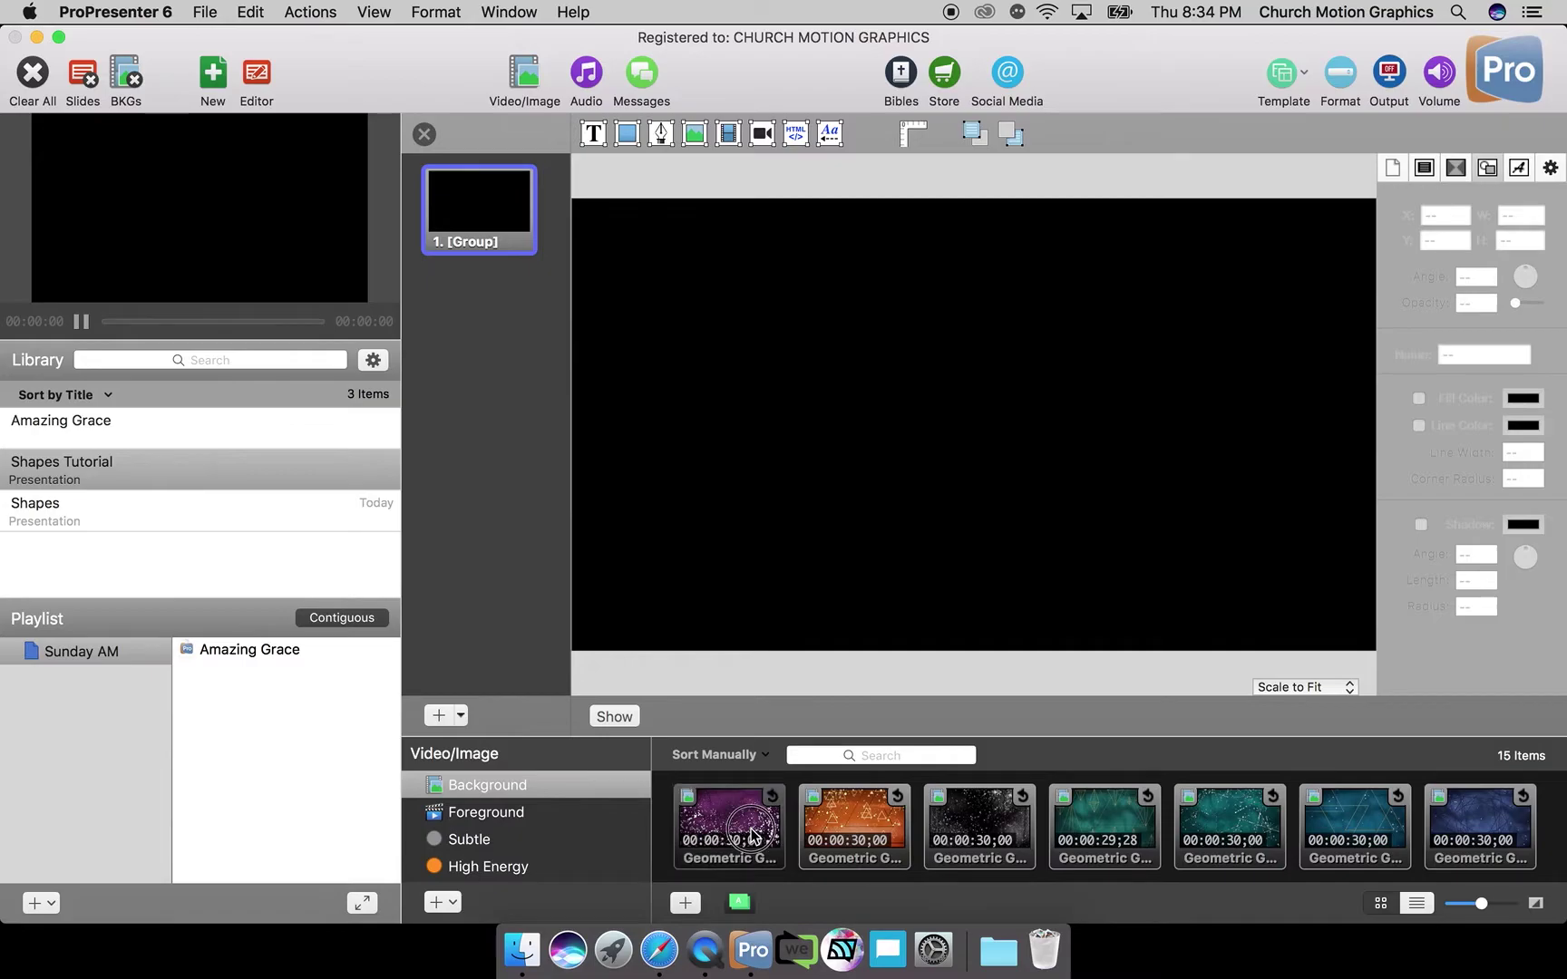
pyautogui.moveTo(749, 832); pyautogui.dragTo(492, 237)
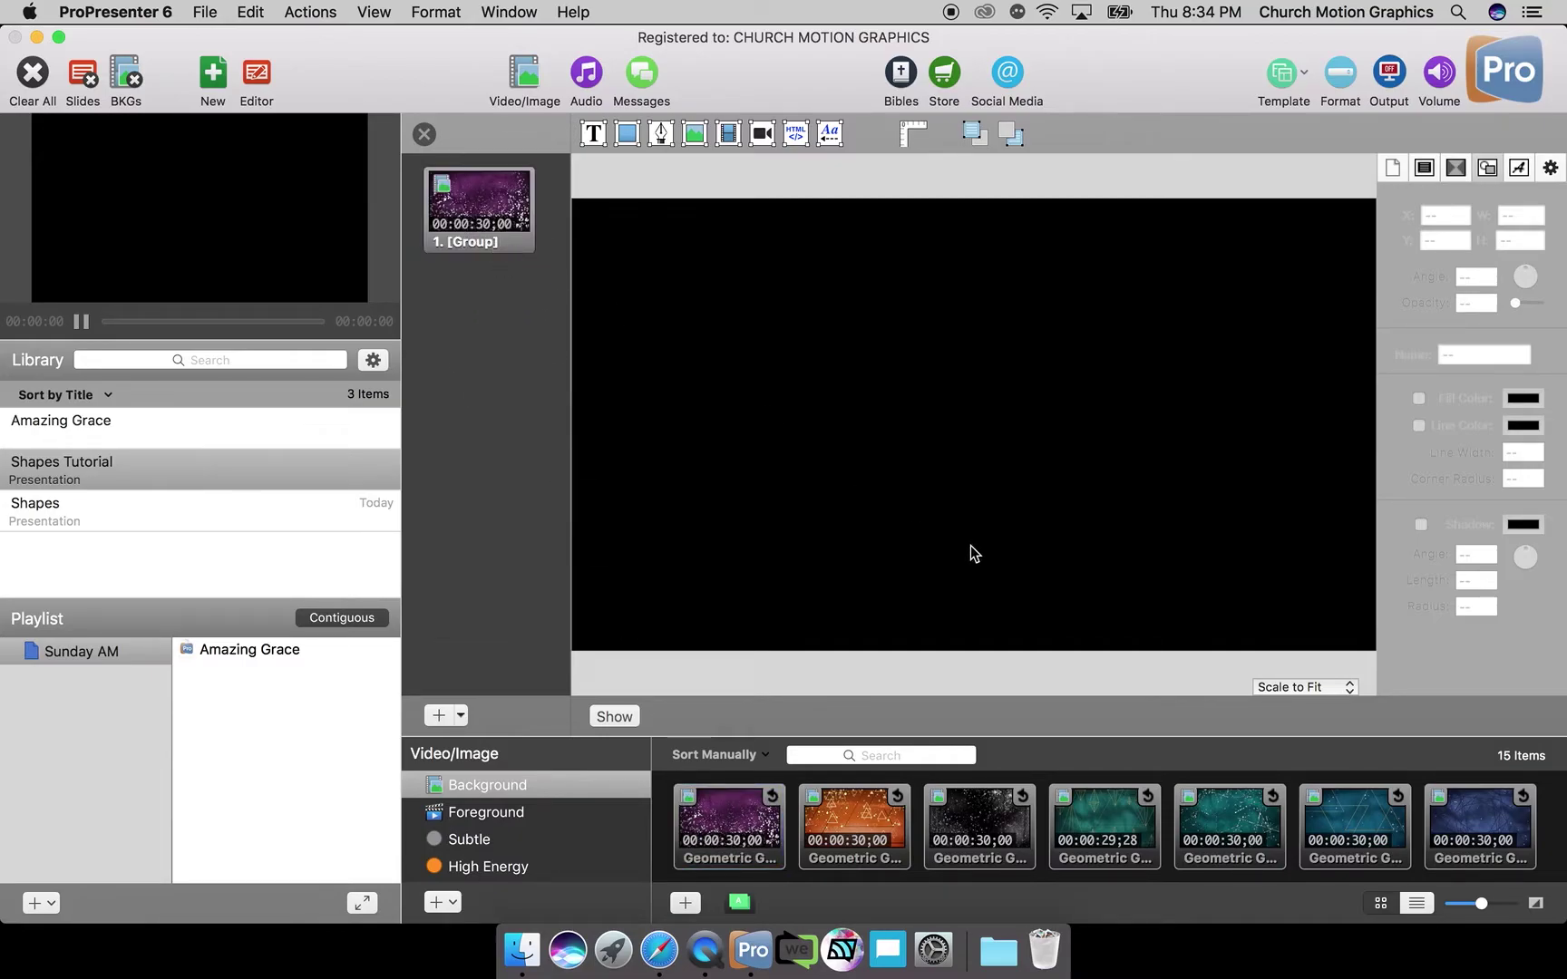
pyautogui.click(449, 215)
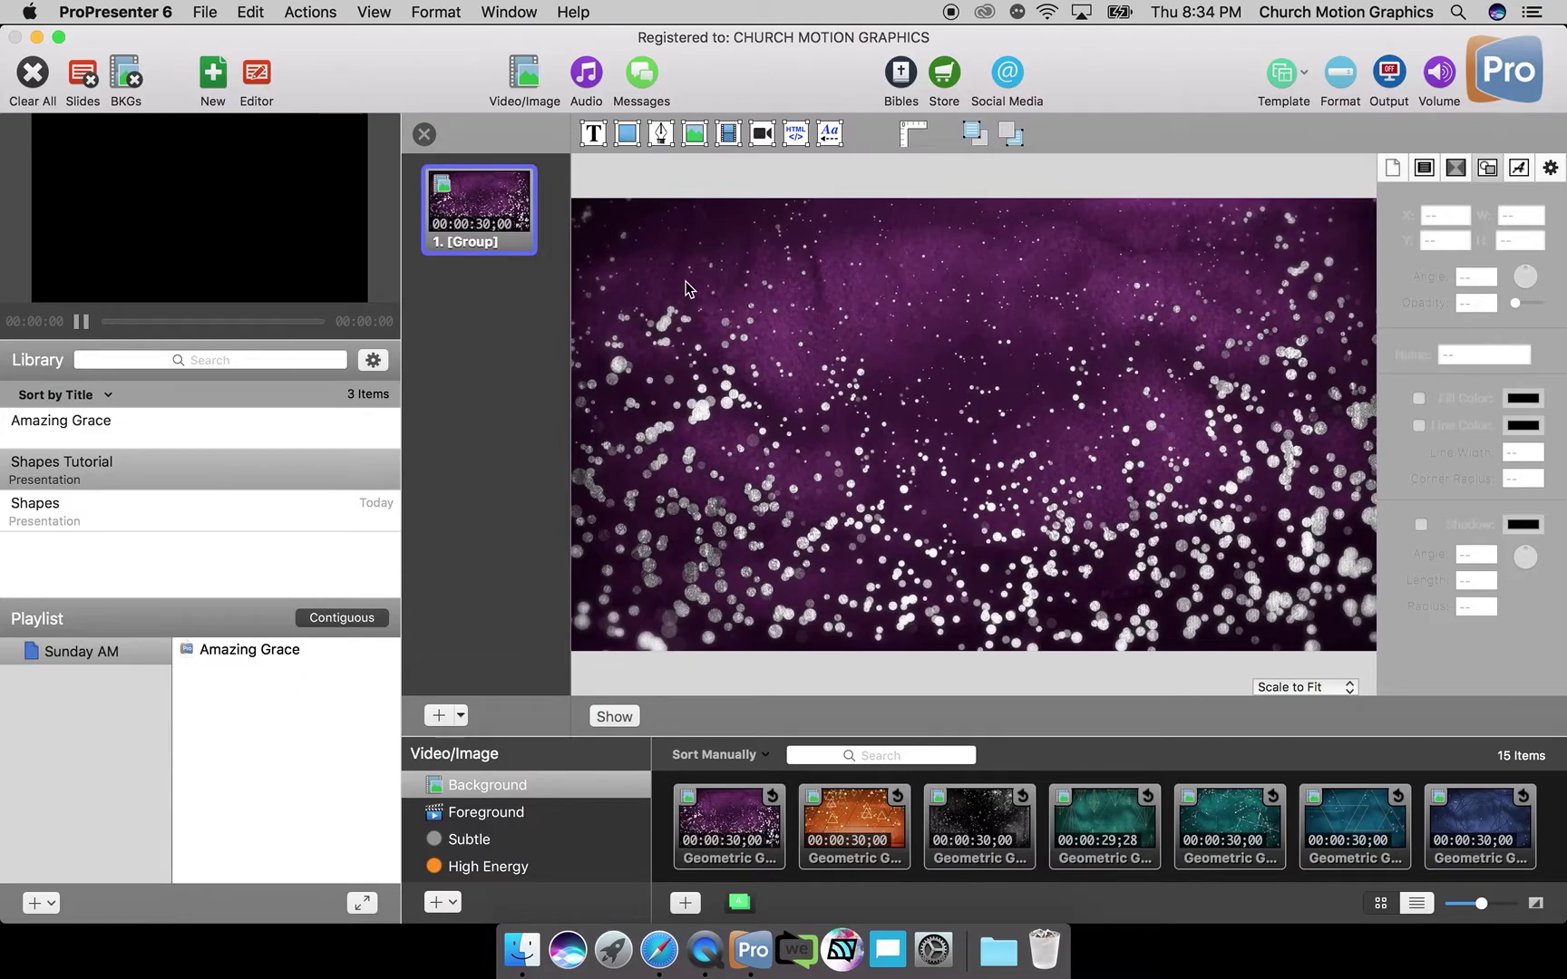
# Add a white 320 × 180 rectangle centred on the slide and review the inspector tabs.
pyautogui.click(626, 134)
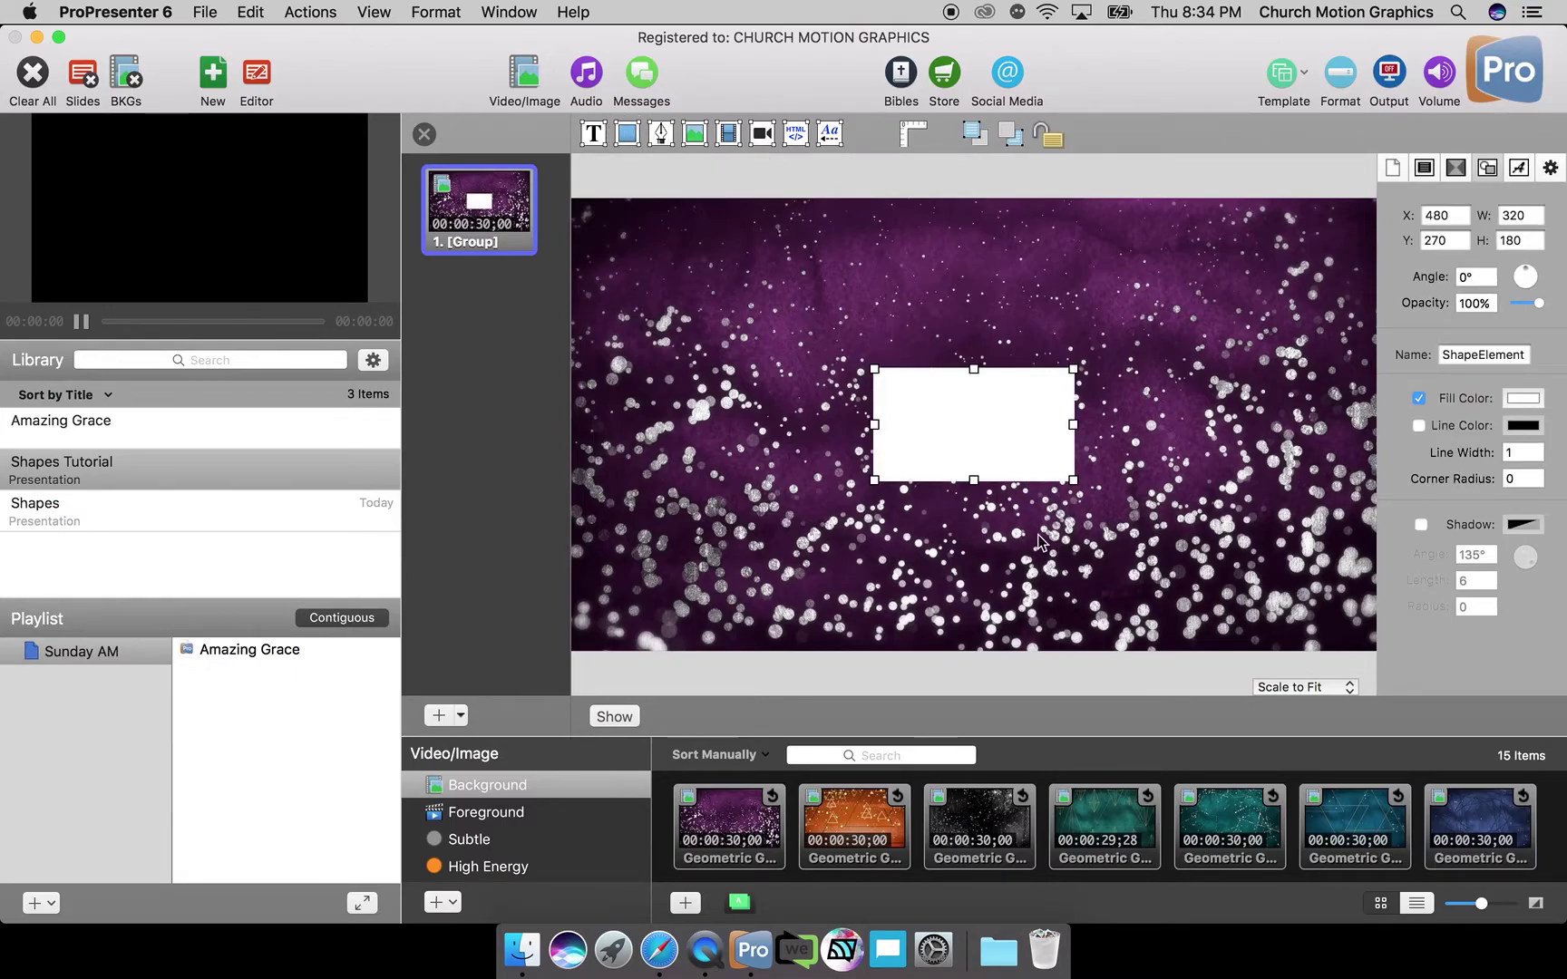
pyautogui.click(989, 449)
pyautogui.moveTo(990, 449); pyautogui.dragTo(990, 452)
pyautogui.click(1393, 169)
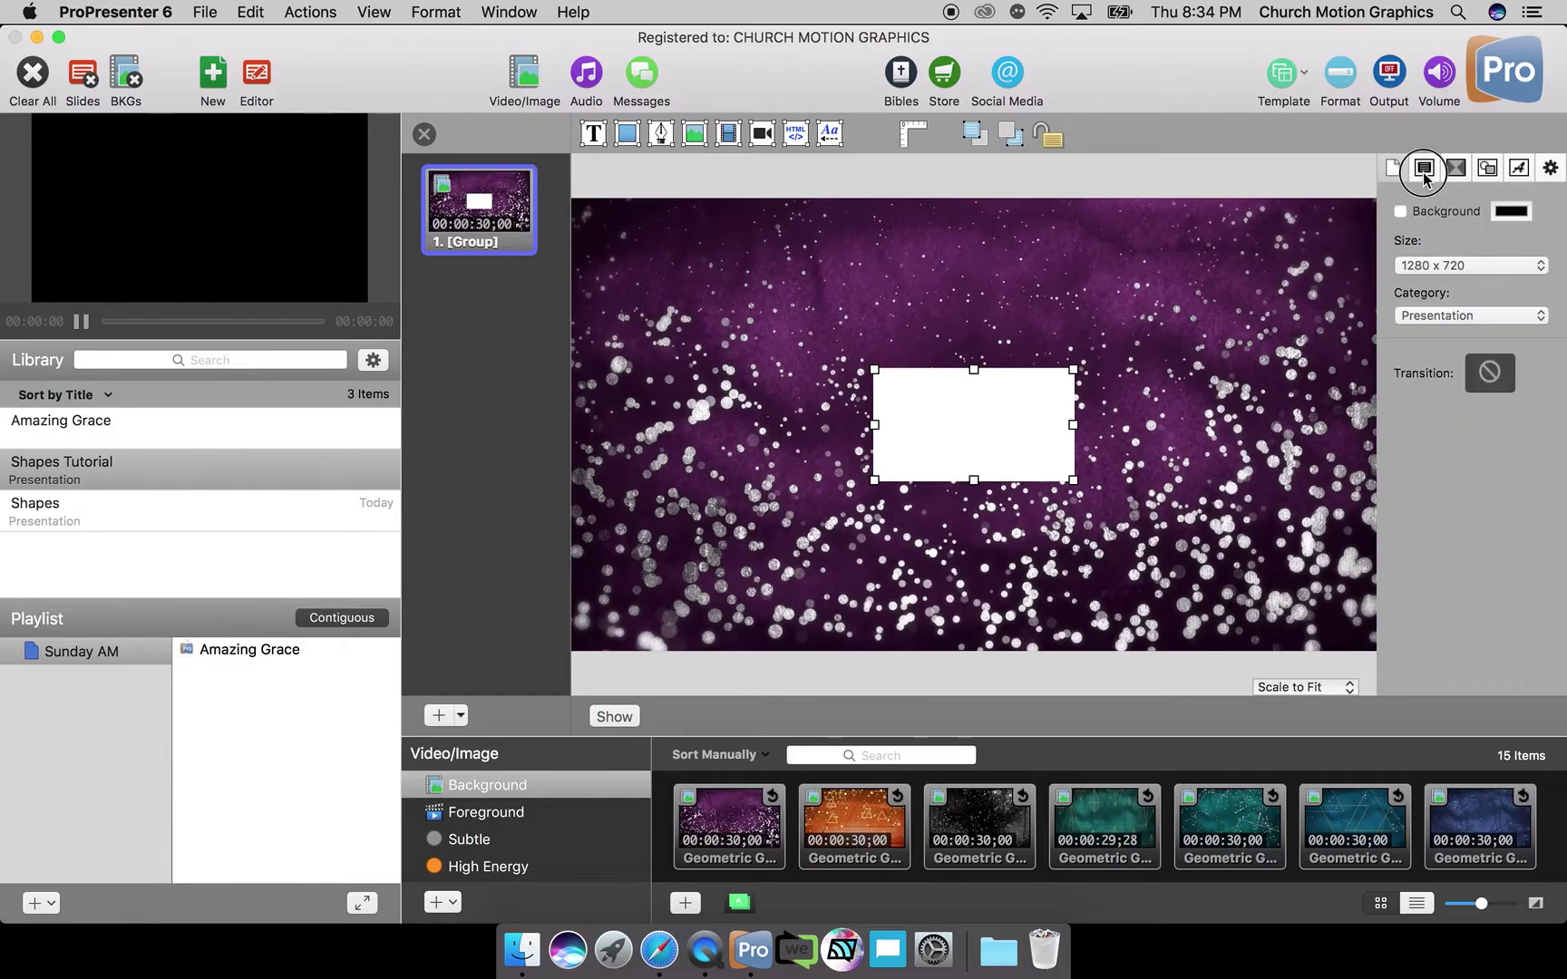
pyautogui.click(1454, 170)
pyautogui.click(1487, 170)
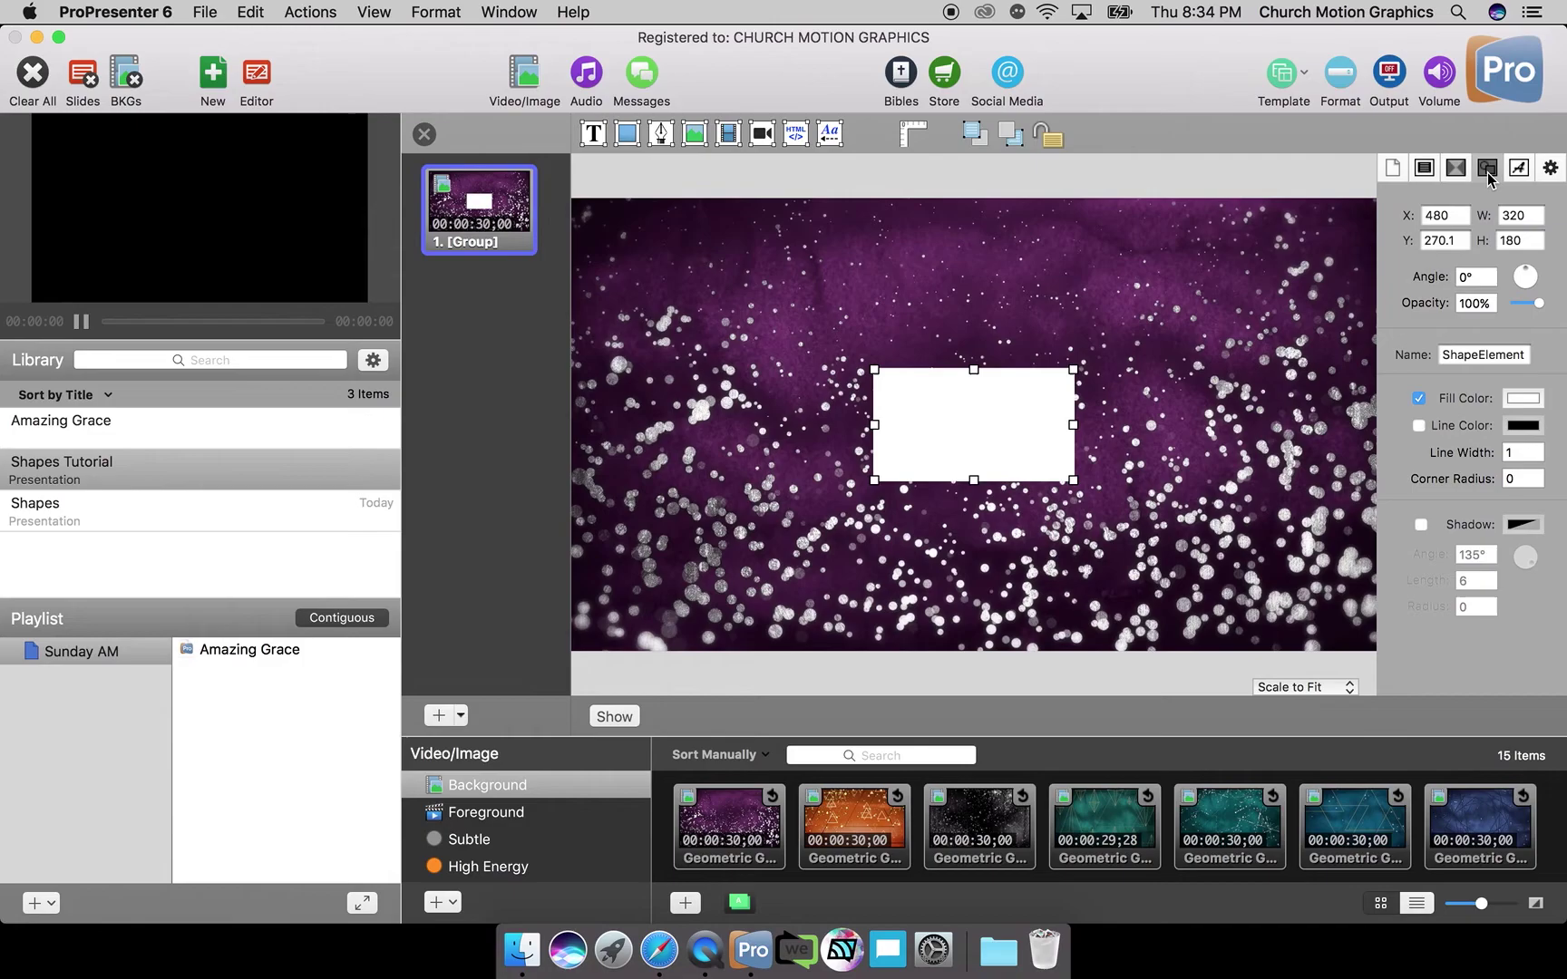
pyautogui.click(1490, 170)
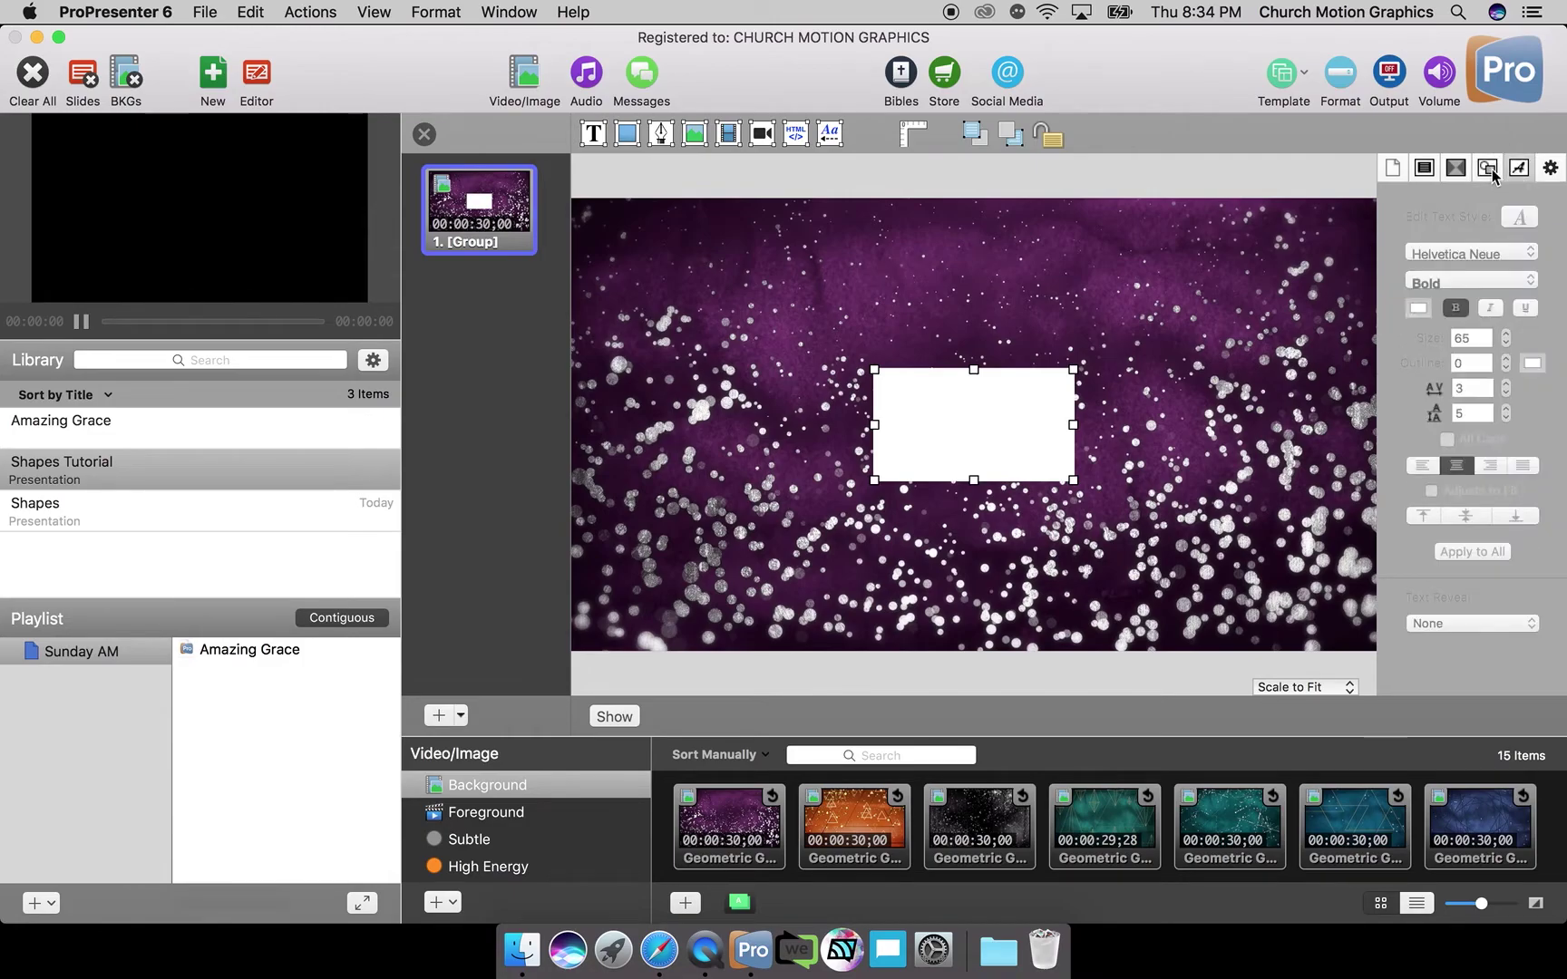
pyautogui.click(1492, 172)
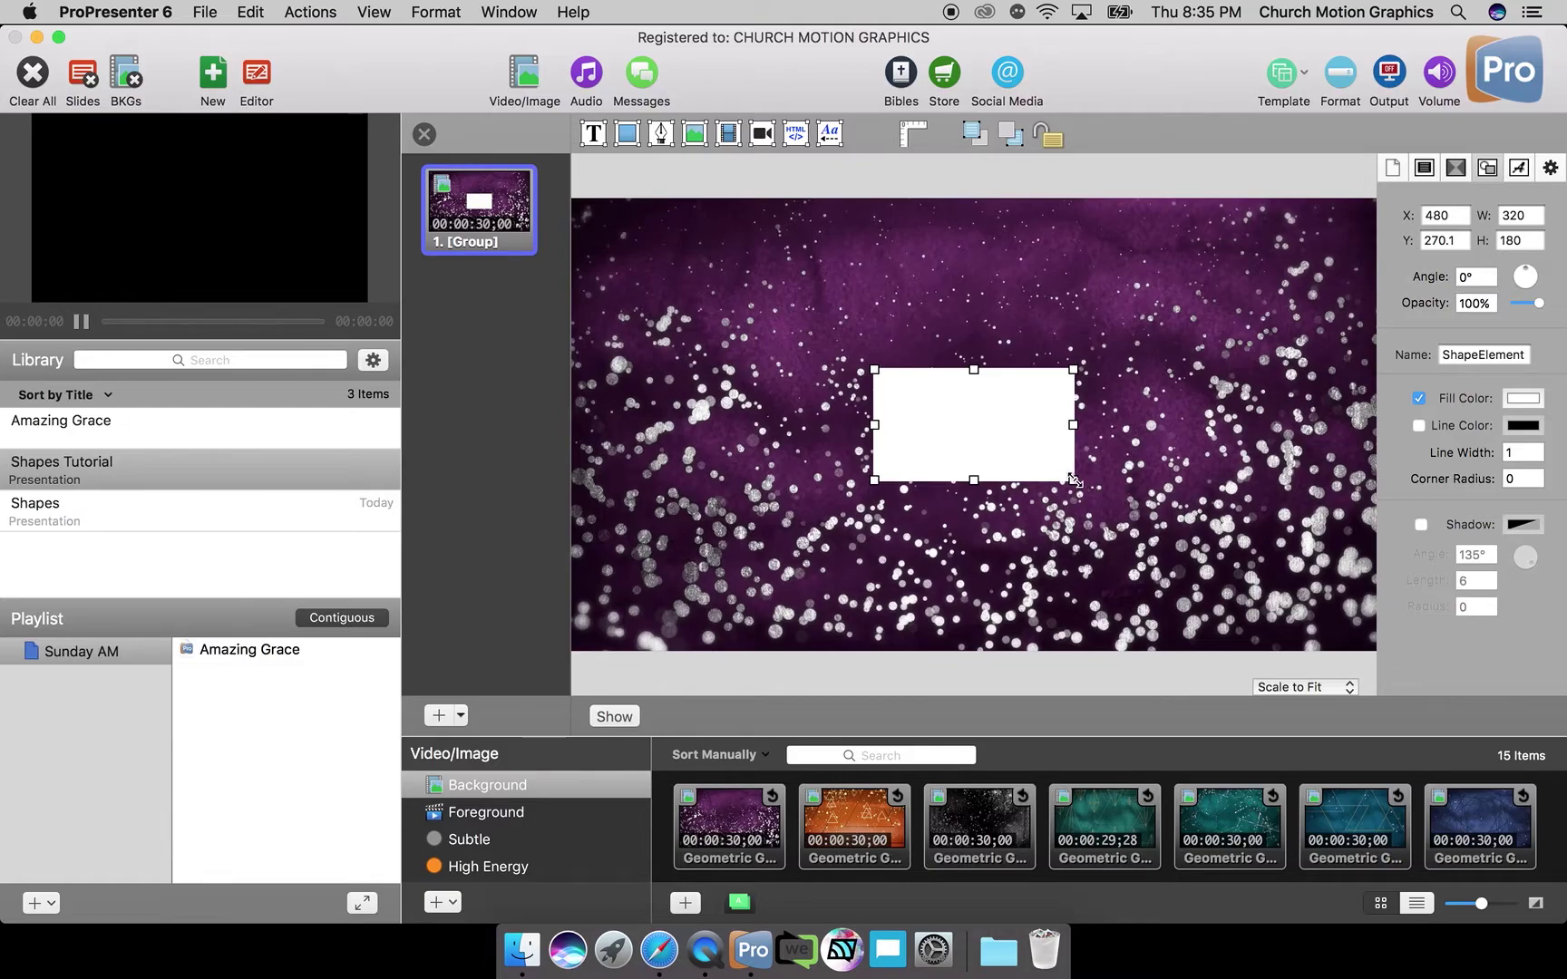
# Resize the white rectangle to 930 wide by 300 tall in the inspector.
pyautogui.moveTo(1072, 480); pyautogui.dragTo(1296, 540)
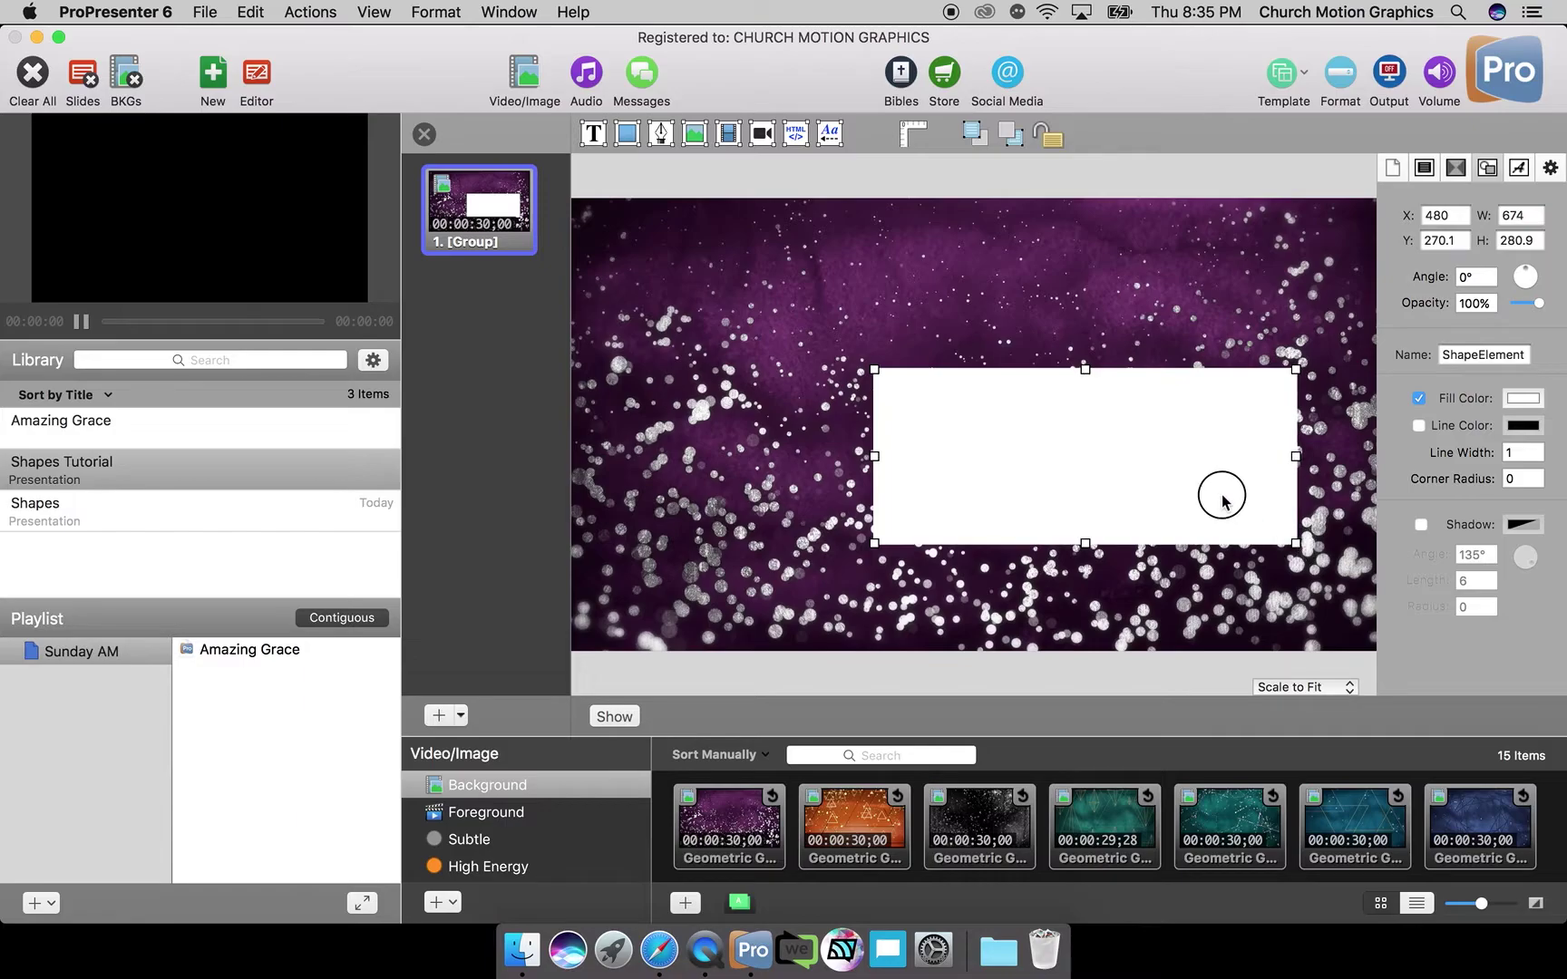
pyautogui.moveTo(1221, 493); pyautogui.dragTo(1109, 463)
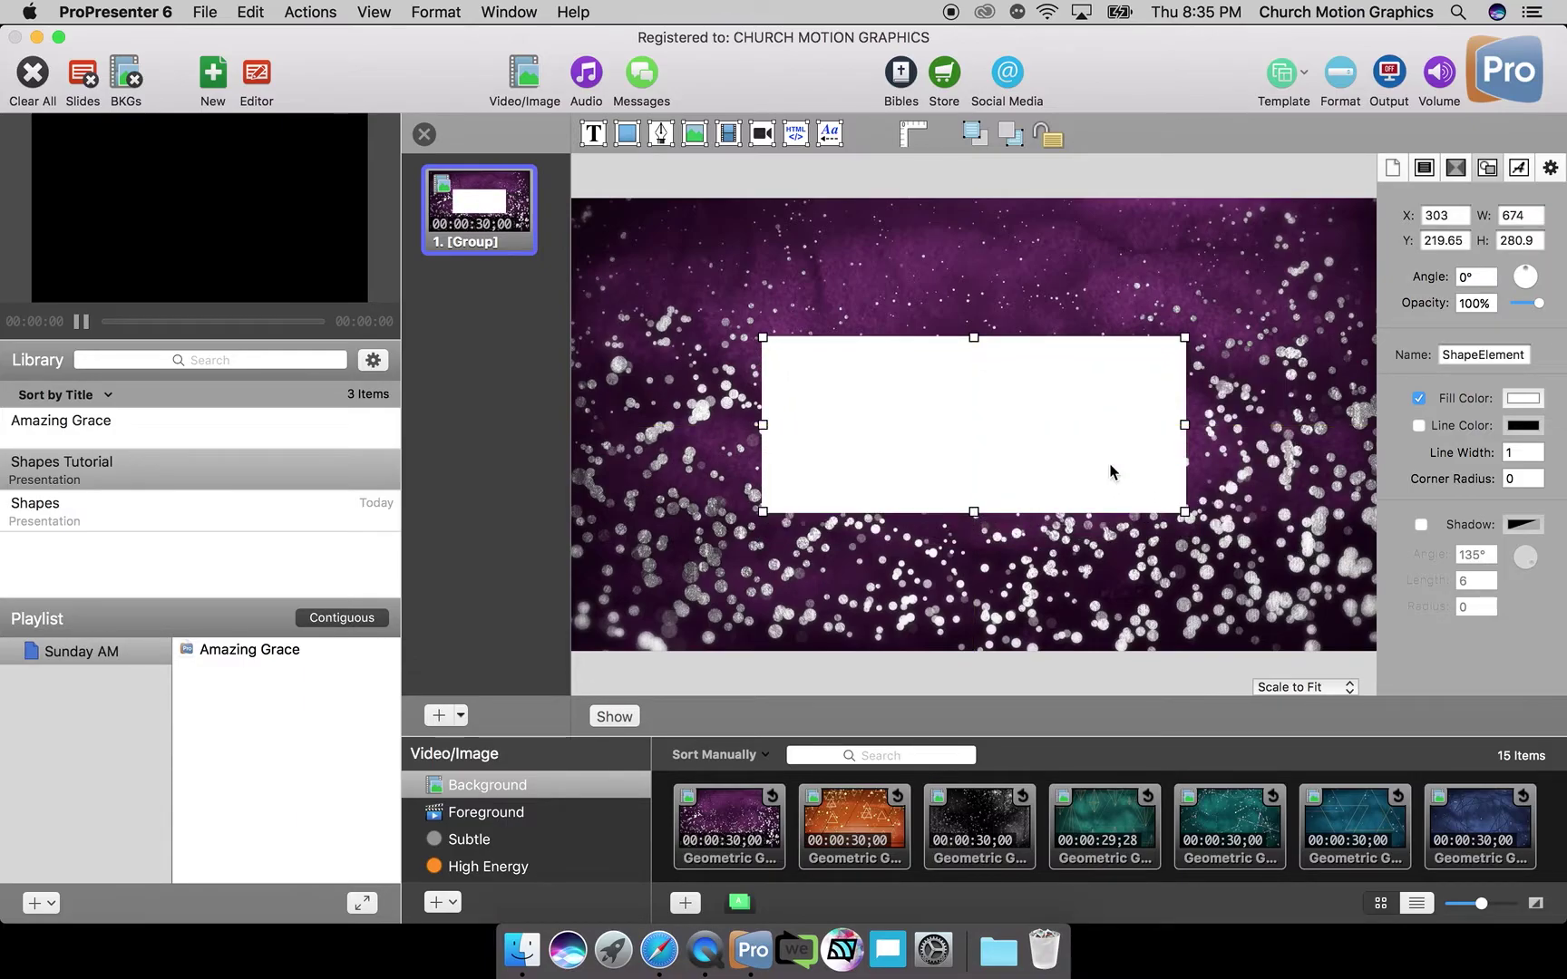
pyautogui.doubleClick(1531, 217)
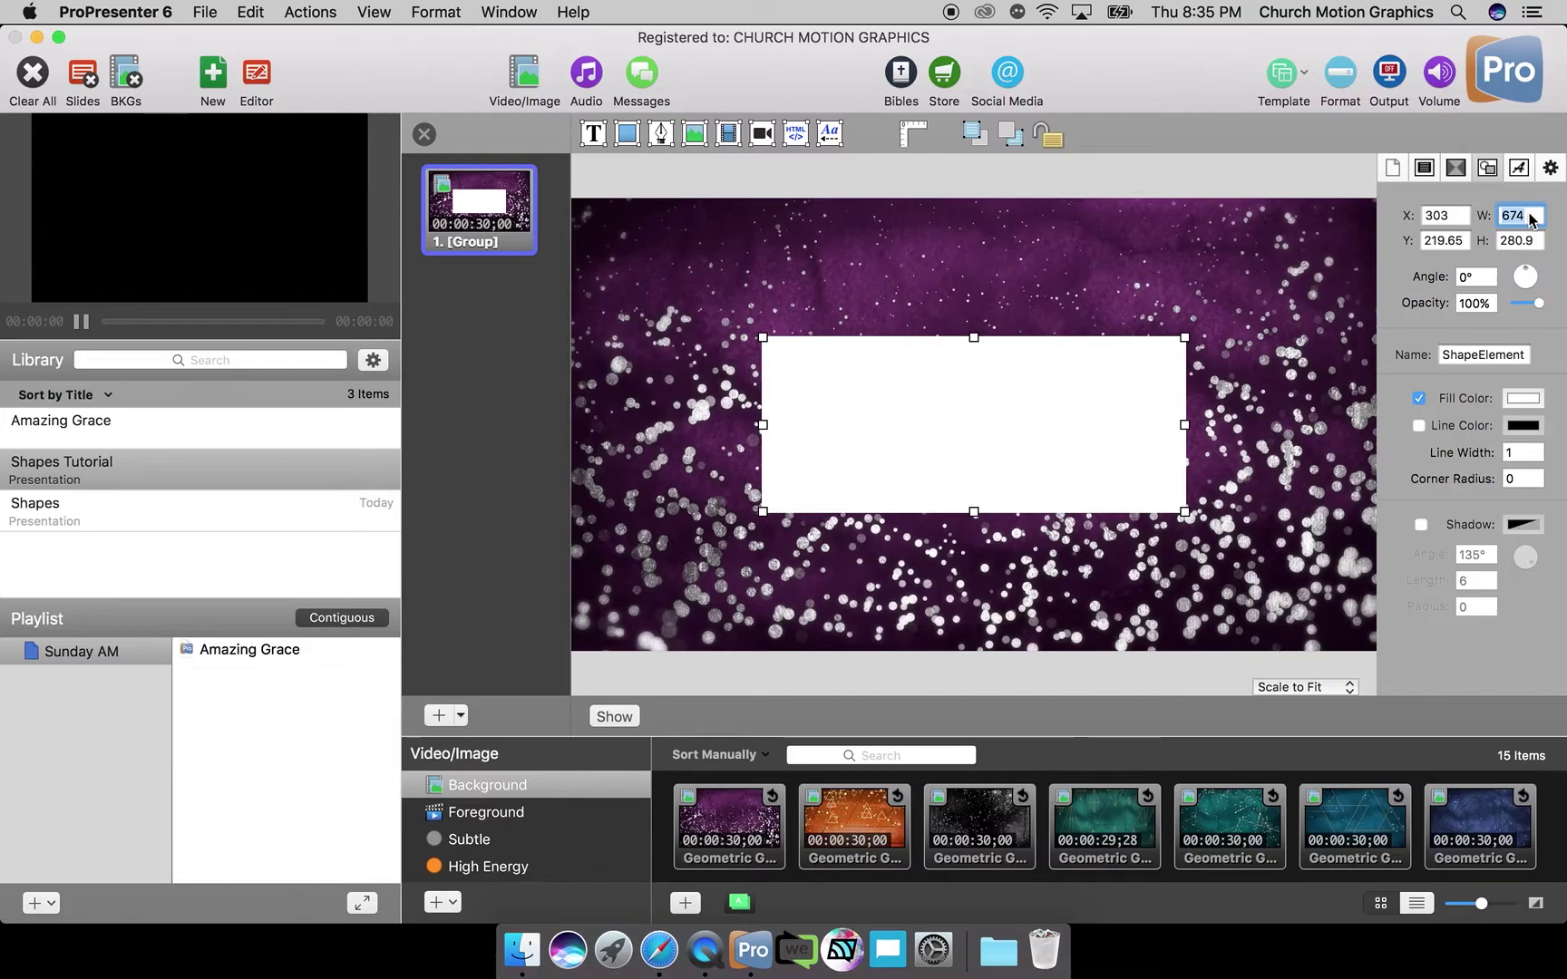
pyautogui.write('930')
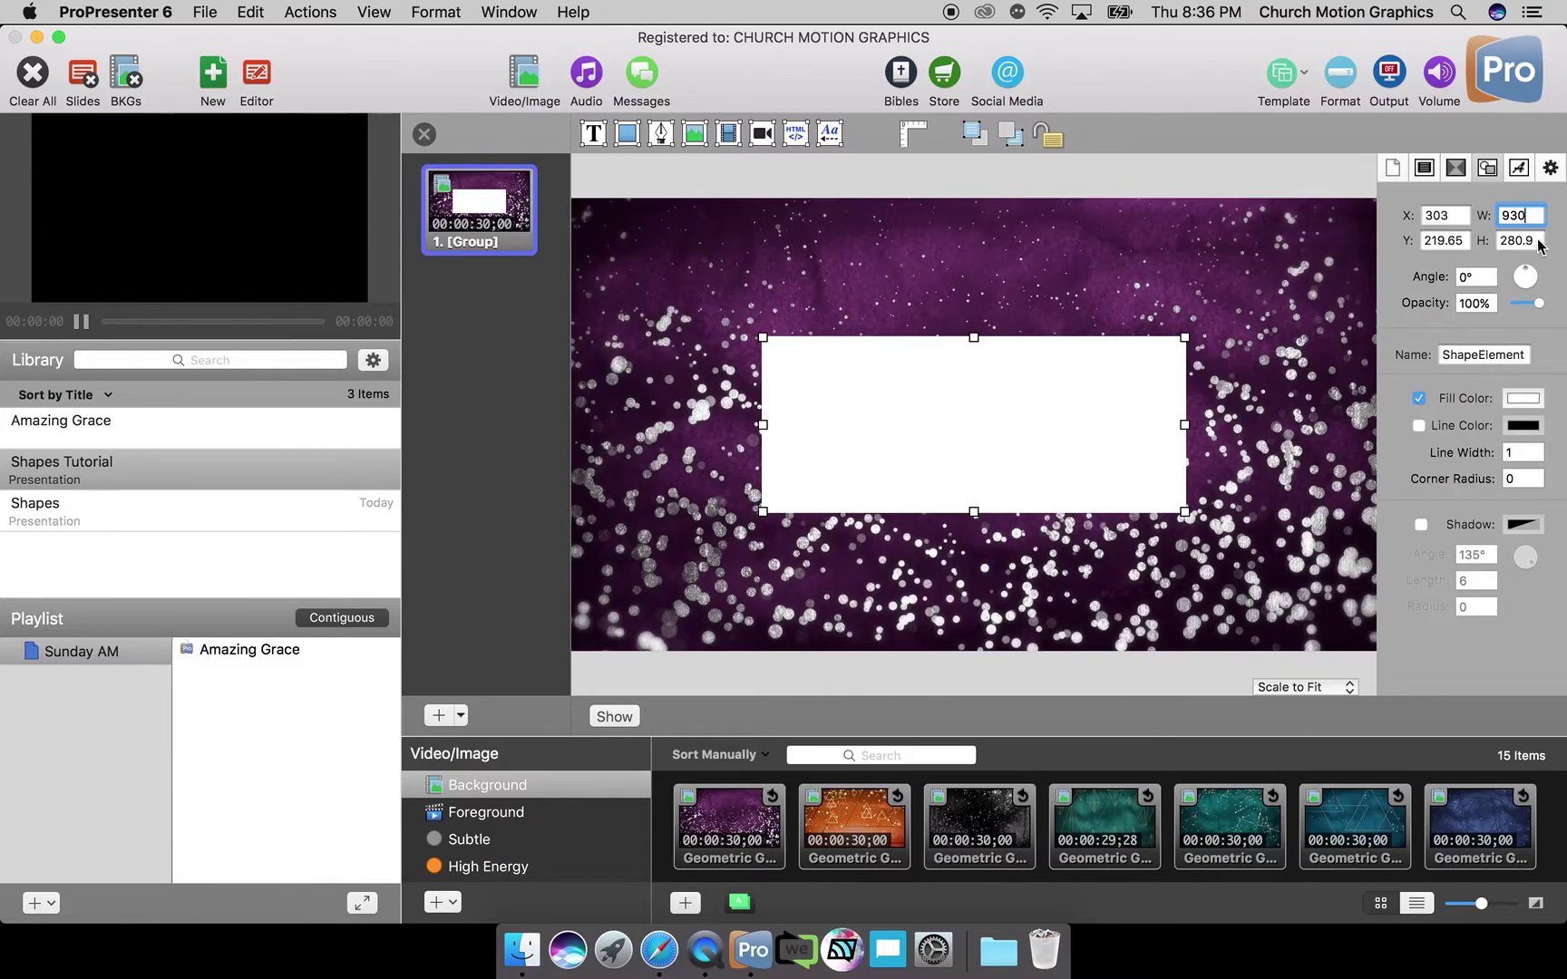
pyautogui.click(1523, 242)
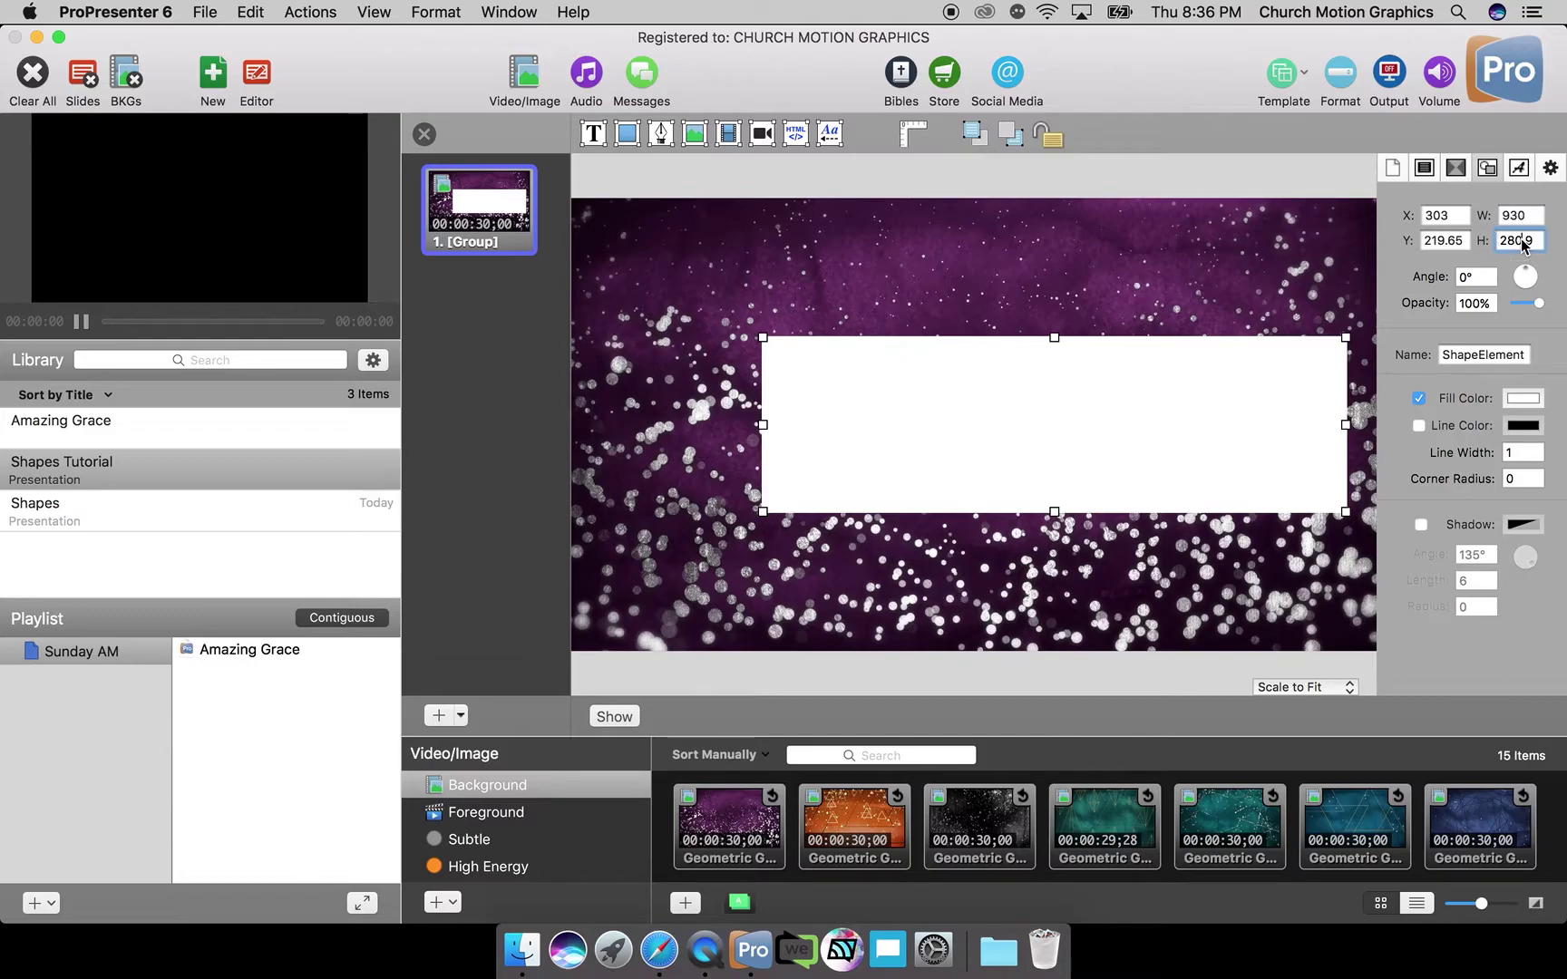
pyautogui.doubleClick(1523, 242)
pyautogui.write('300')
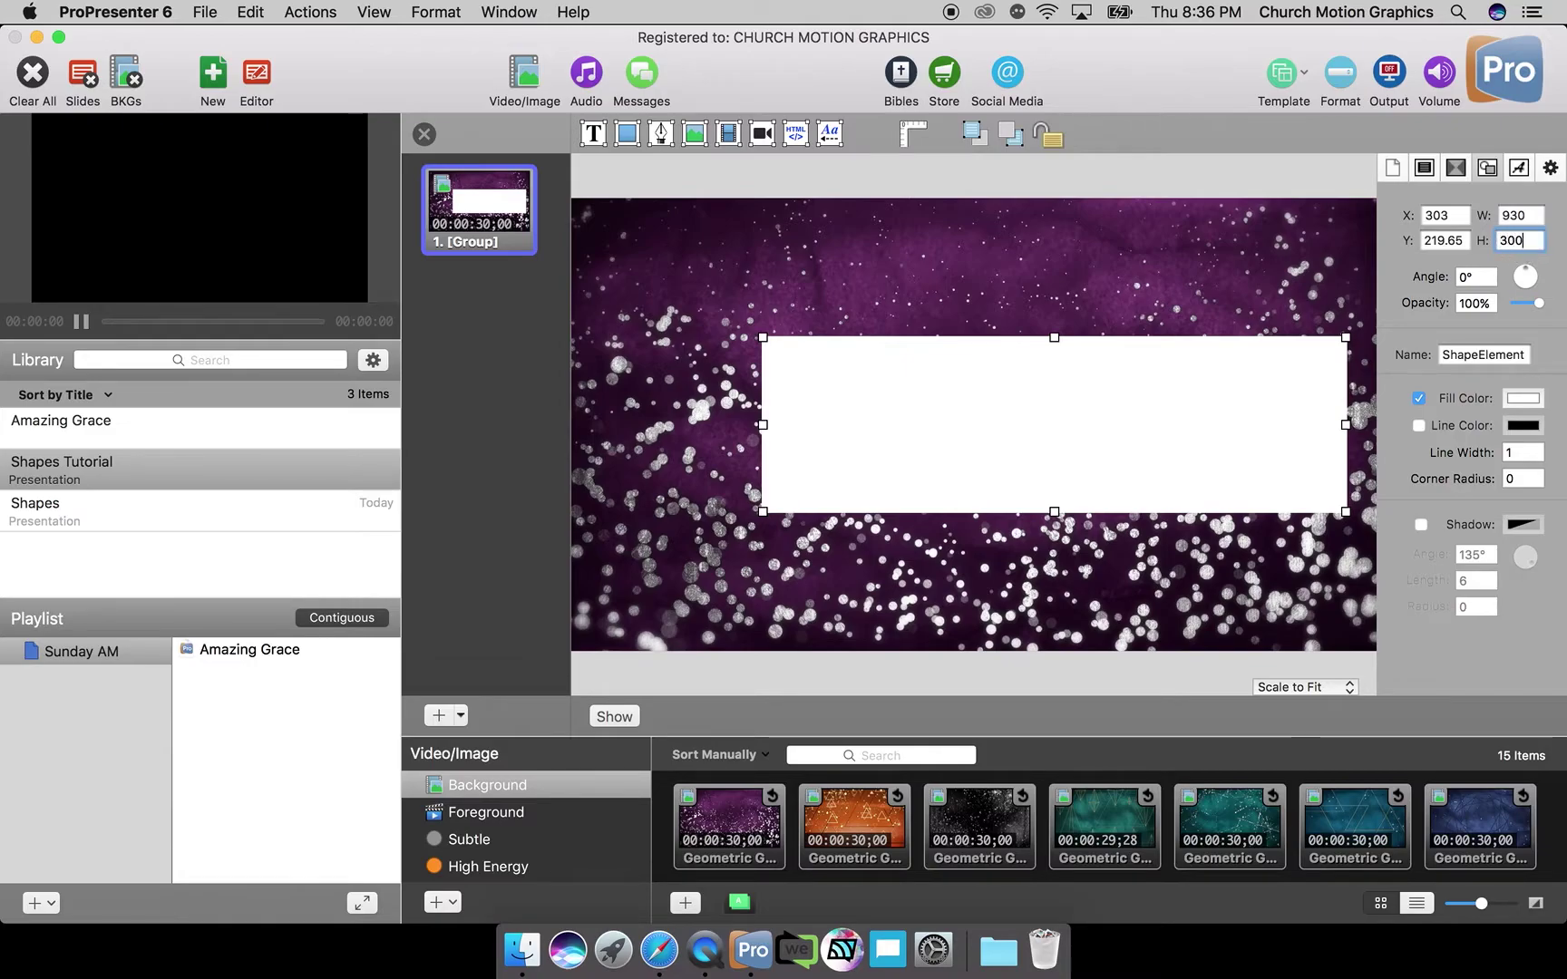
pyautogui.press('Return')
pyautogui.click(1183, 286)
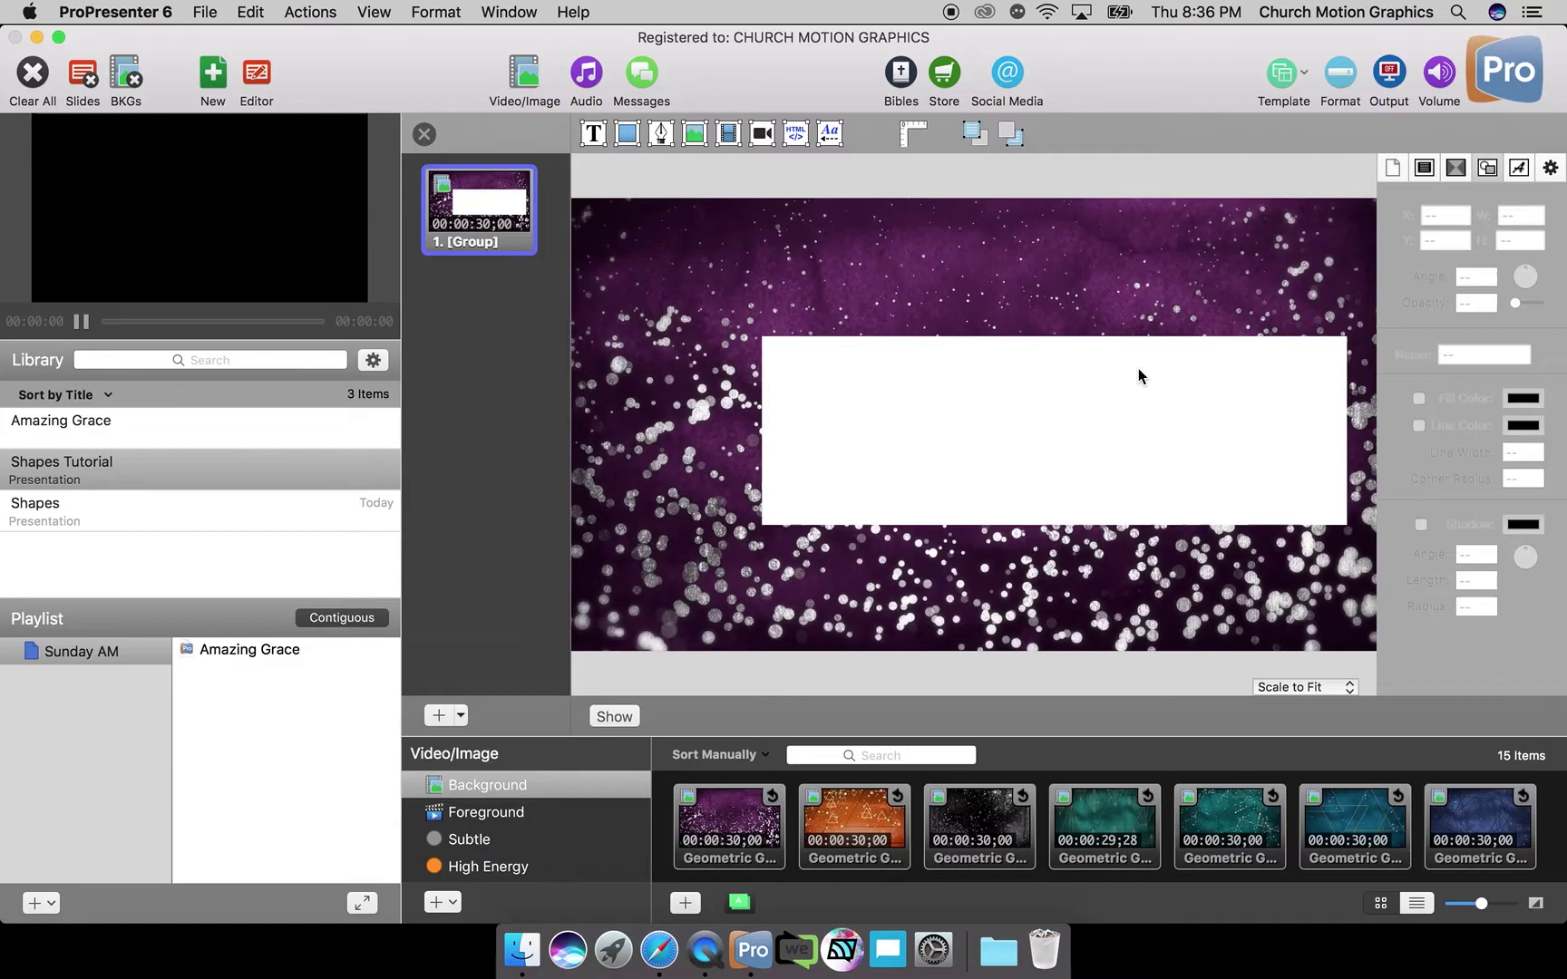
# Drag the 930 × 300 rectangle left until it sits centred horizontally at X 175.
pyautogui.moveTo(1126, 462); pyautogui.dragTo(1044, 458)
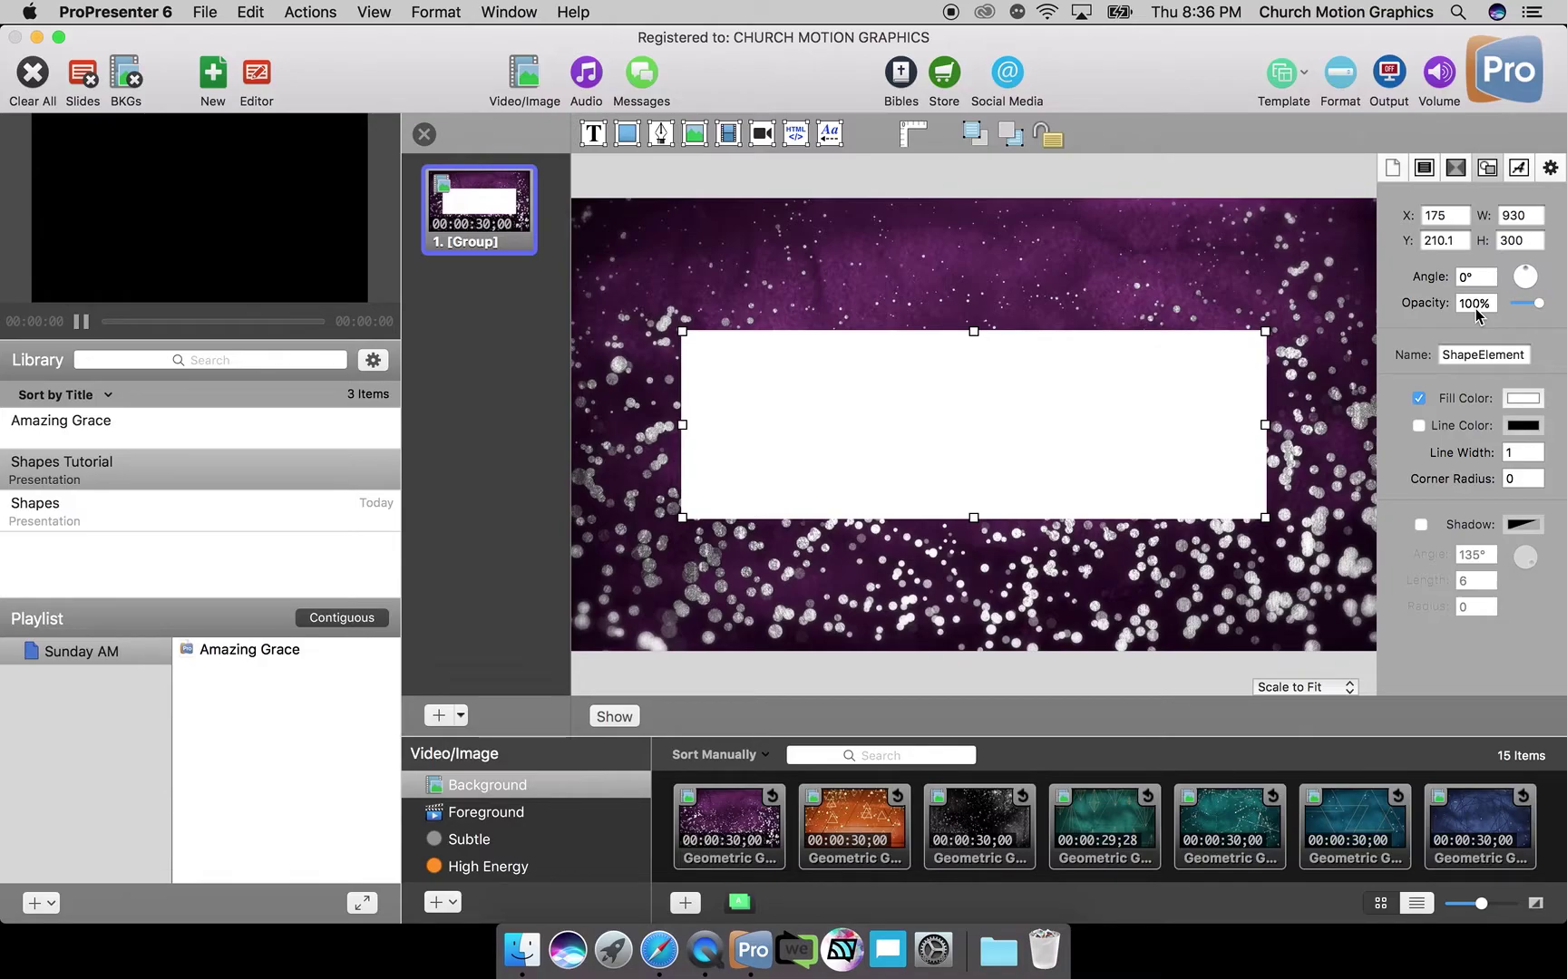
# Give the rectangle a black Licorice fill at 80% opacity.
pyautogui.click(1539, 305)
pyautogui.moveTo(1538, 309); pyautogui.dragTo(1536, 310)
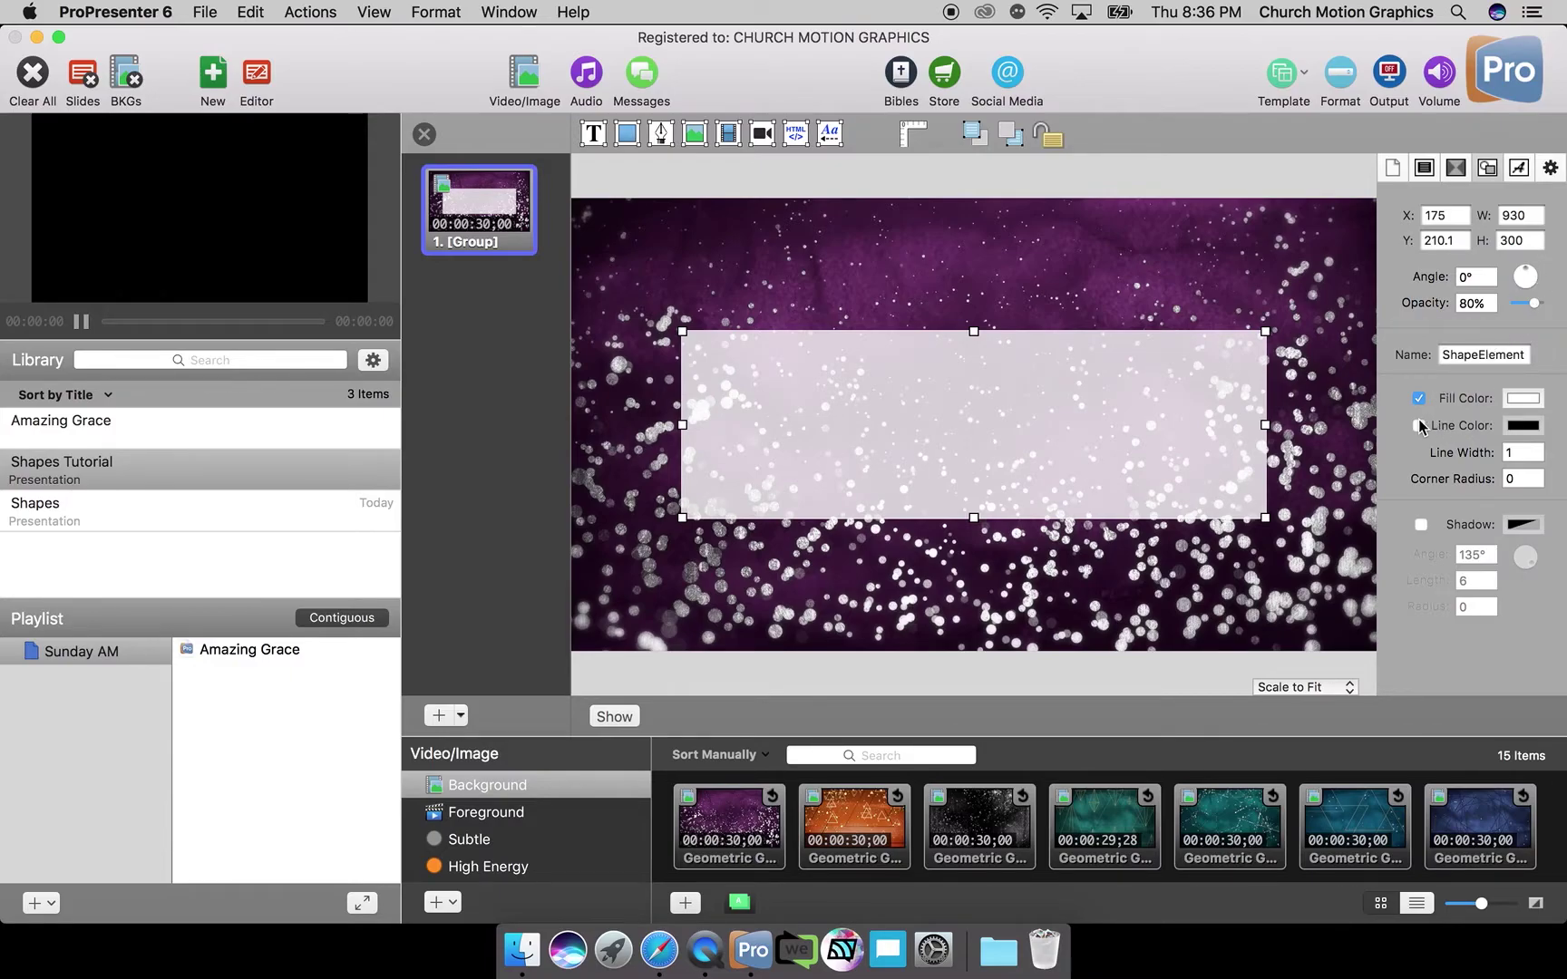
pyautogui.click(1523, 399)
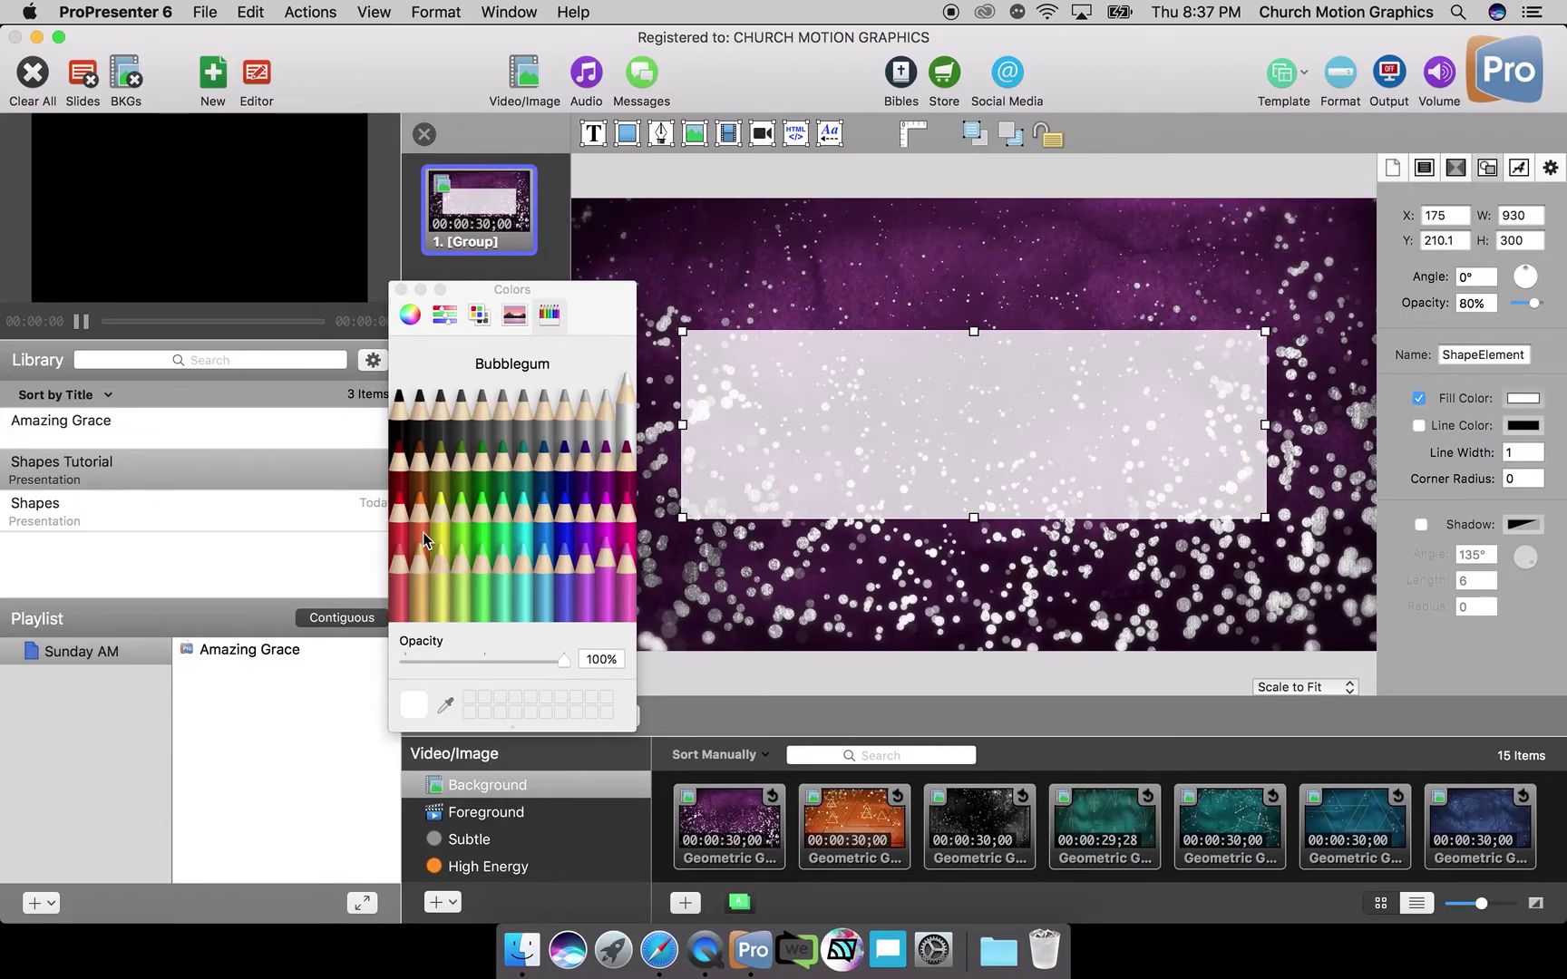
pyautogui.click(399, 408)
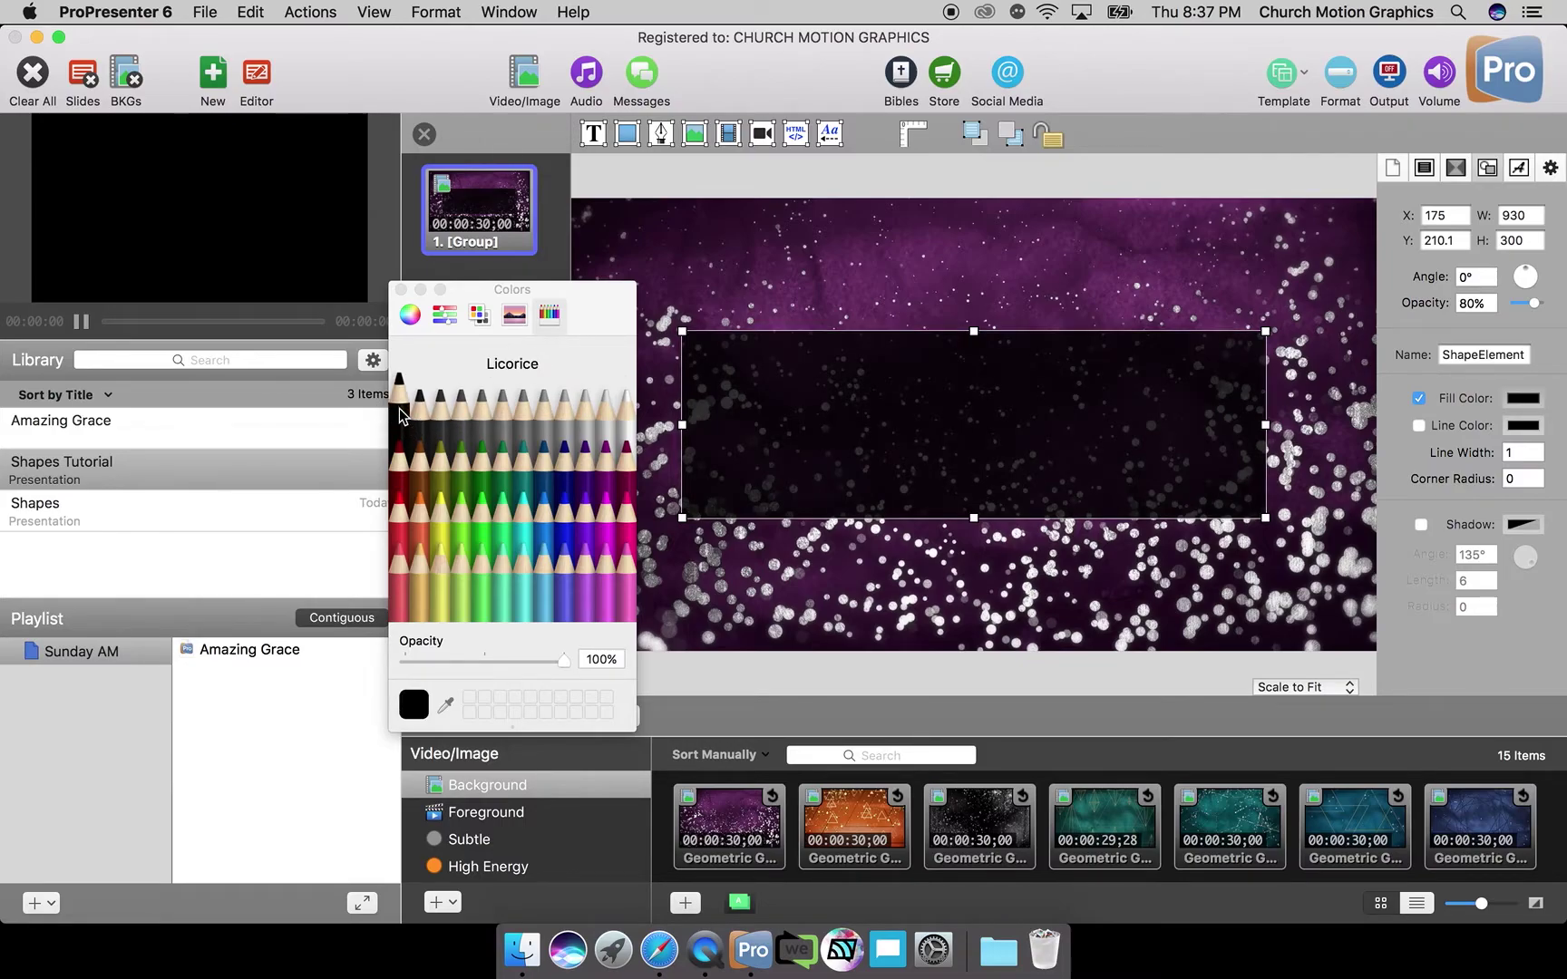
pyautogui.click(401, 290)
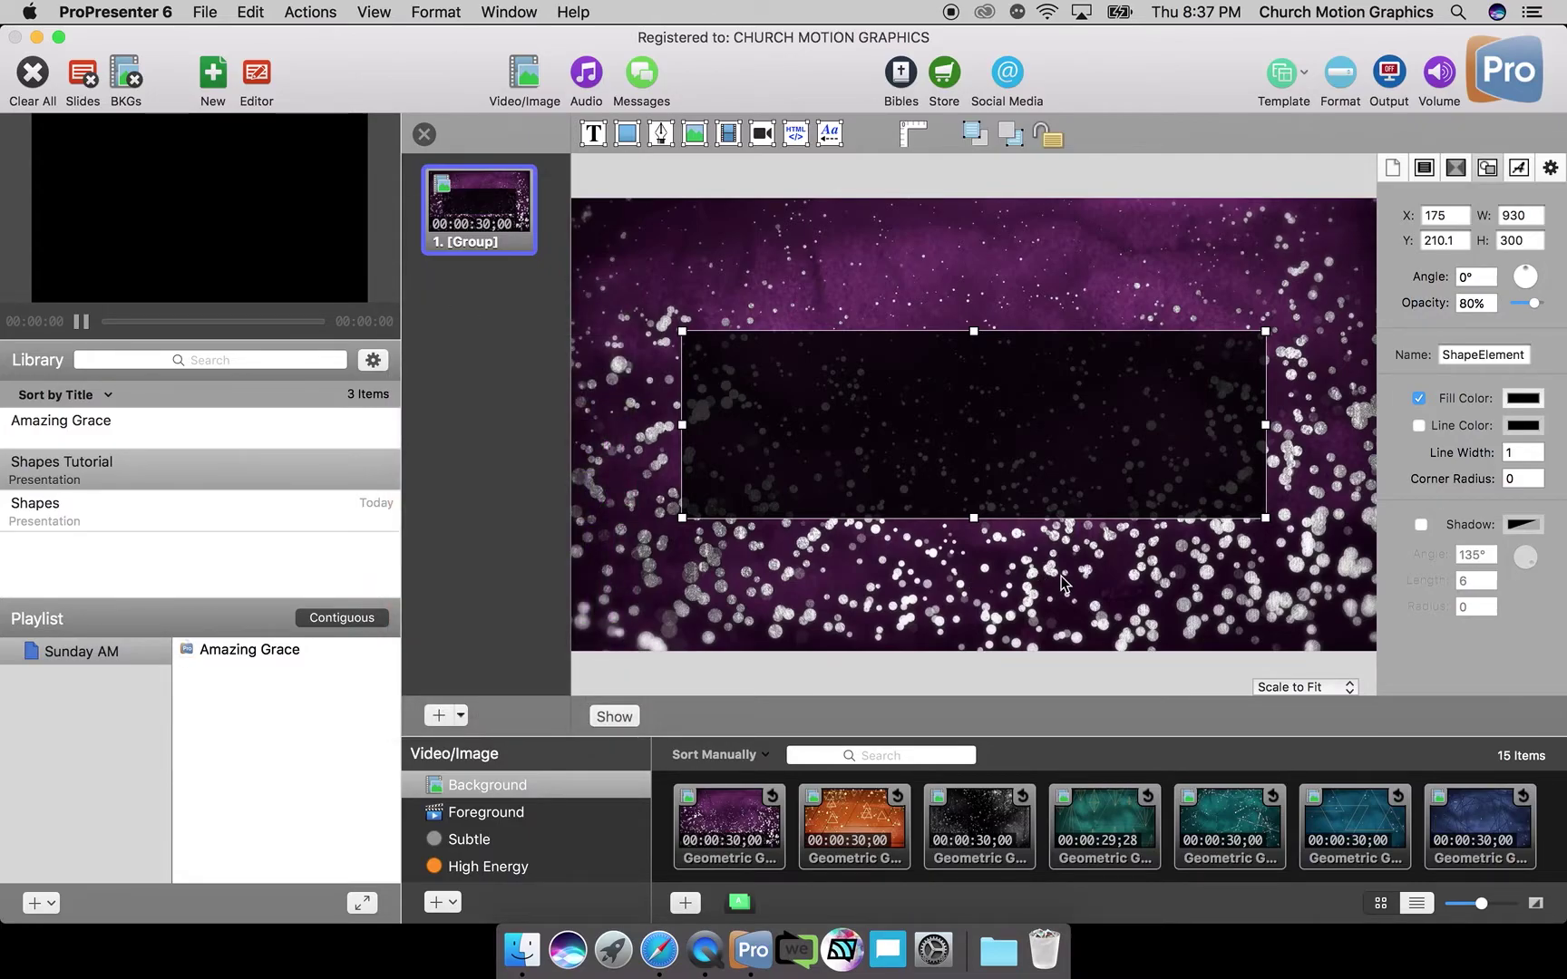
pyautogui.click(1146, 590)
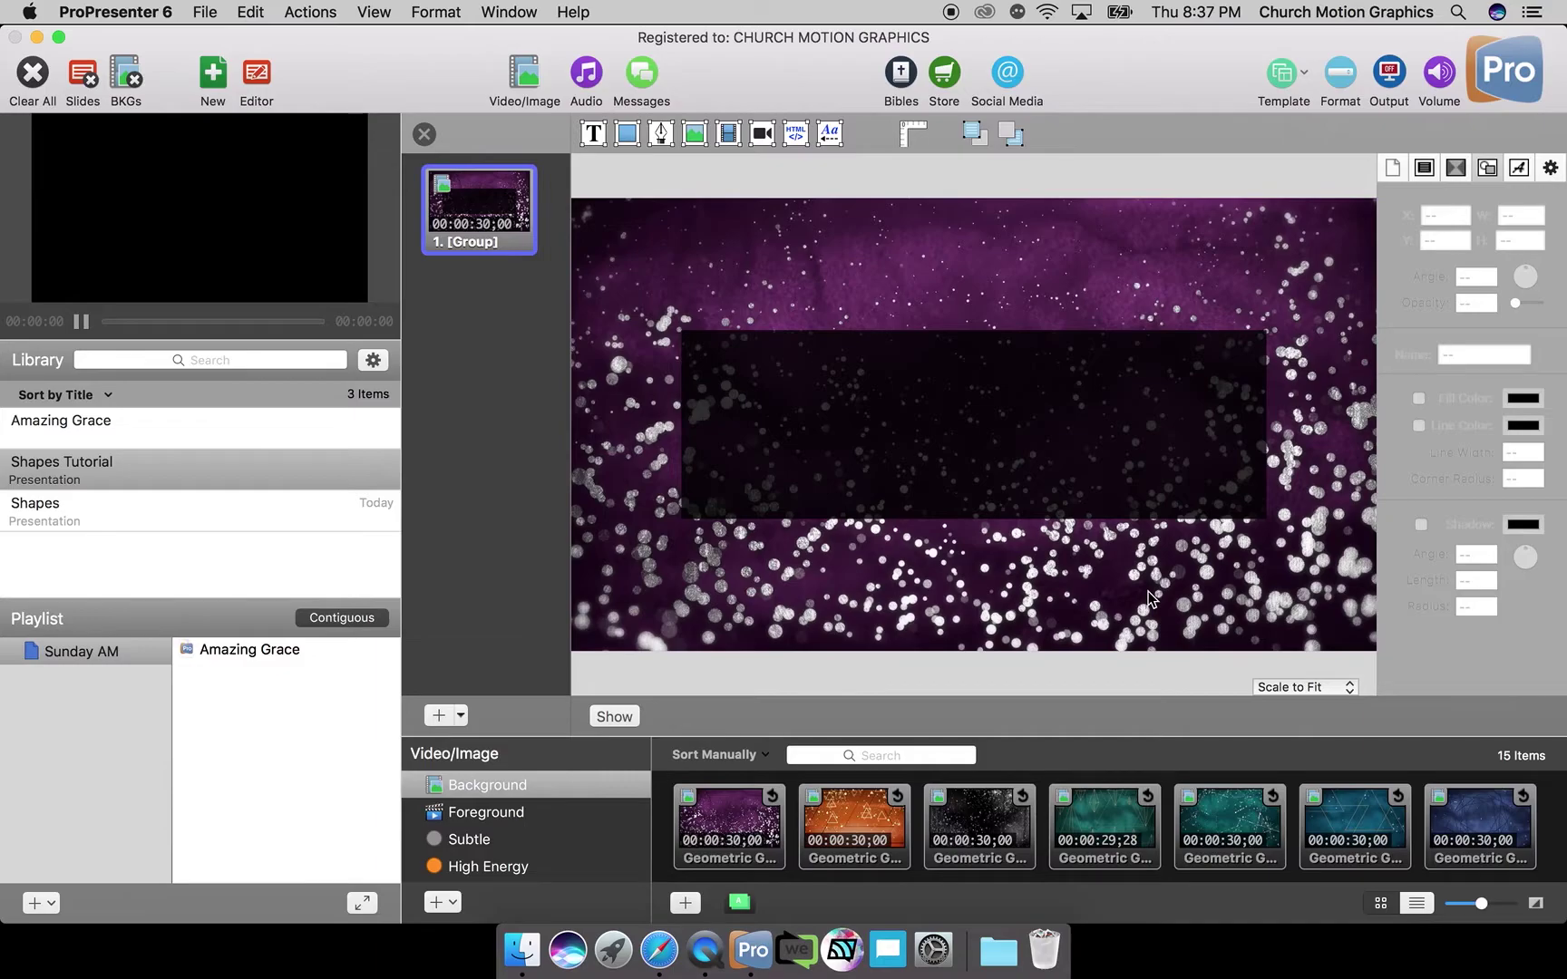
pyautogui.press('super+v')
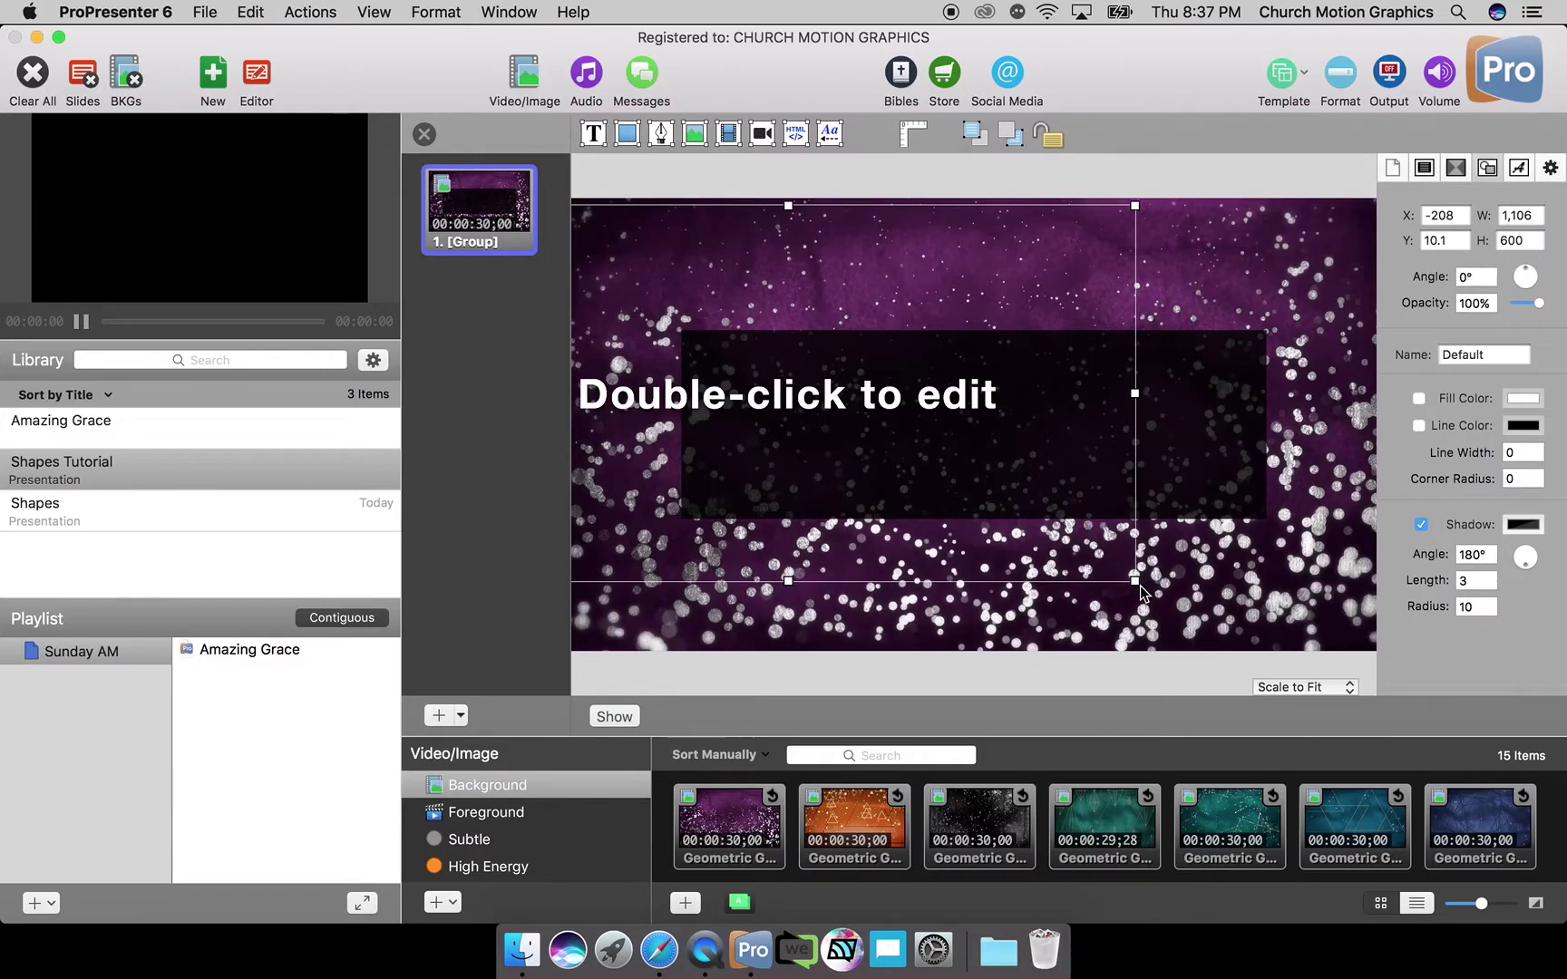
pyautogui.moveTo(675, 399); pyautogui.dragTo(860, 426)
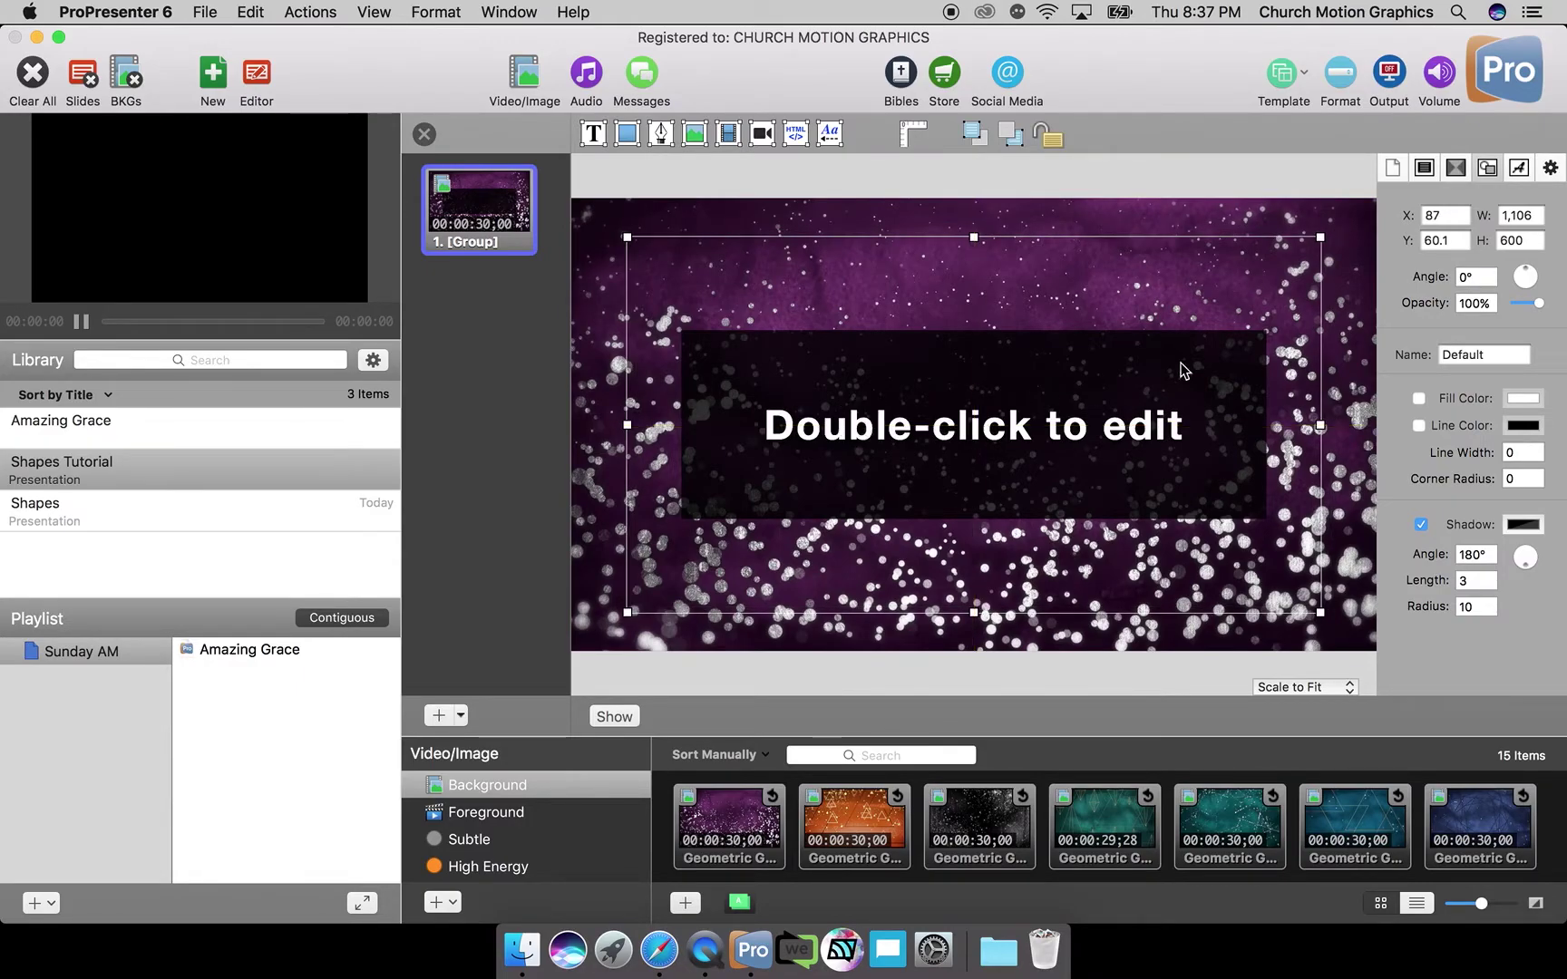
pyautogui.click(1348, 407)
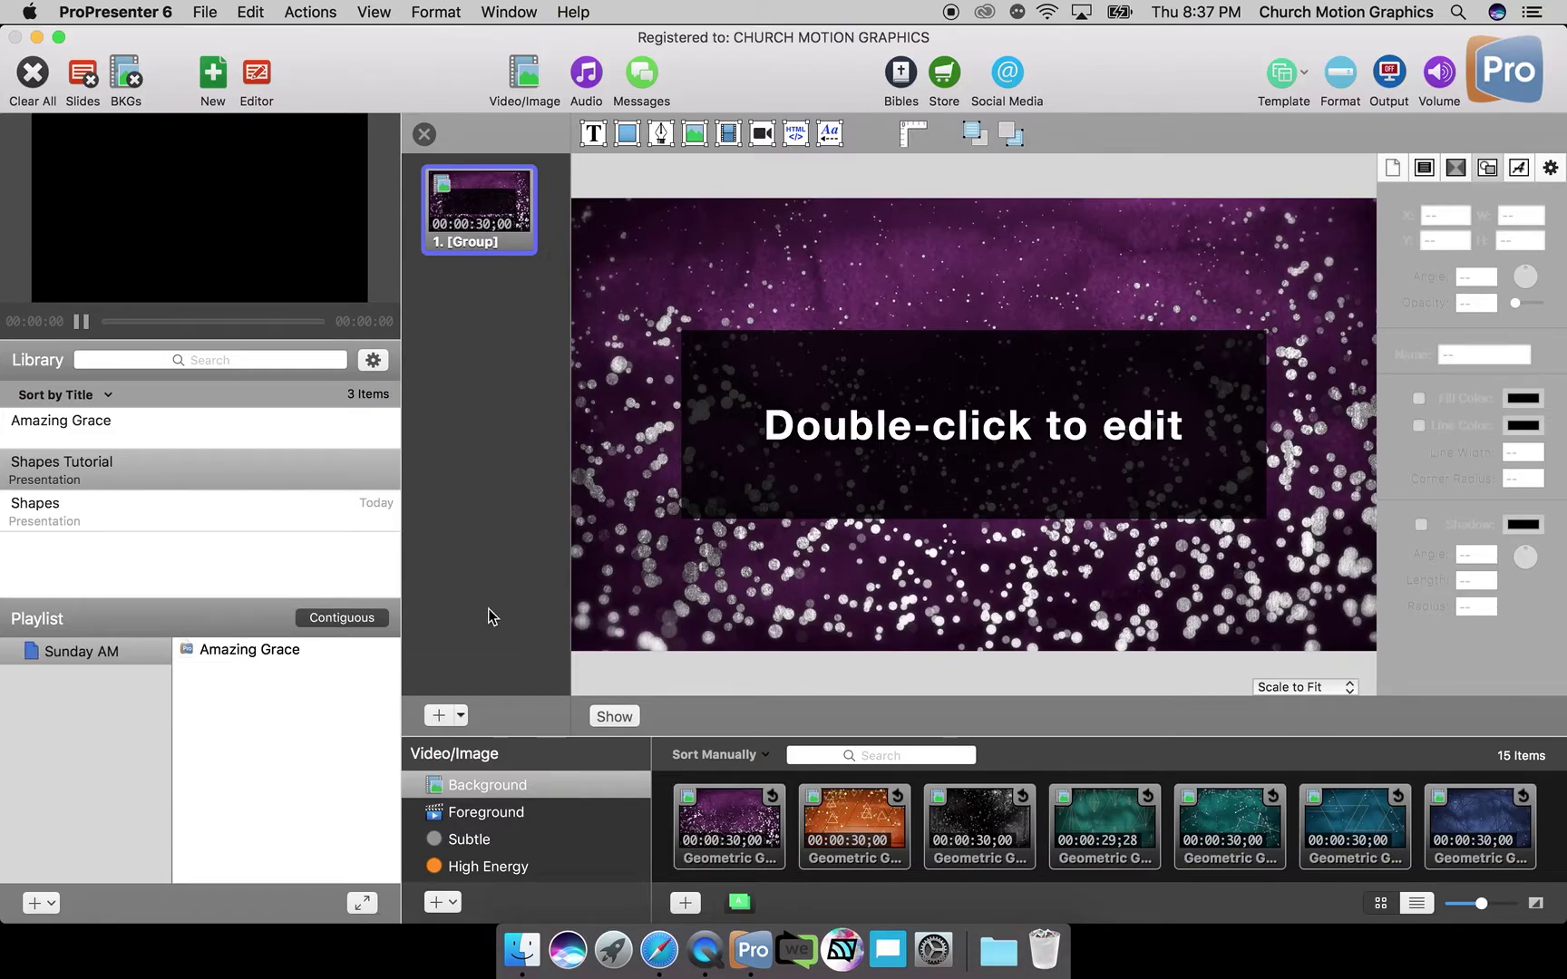
# Add slide 2, delete its default text box and apply the grey starfield Geometric background.
pyautogui.click(440, 716)
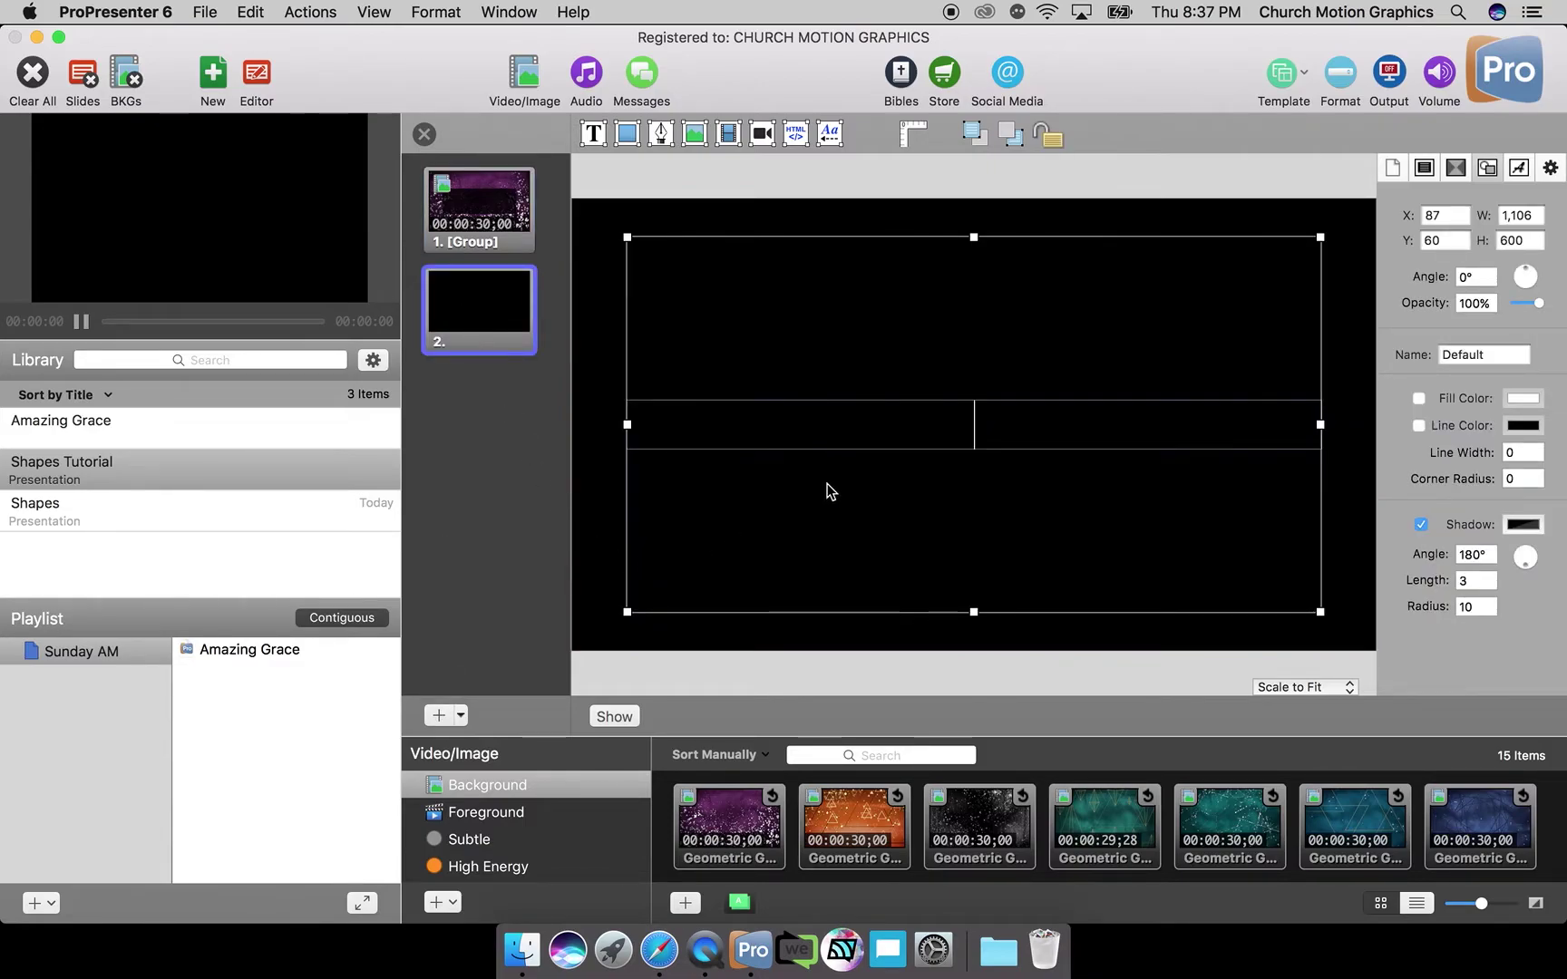
pyautogui.click(1344, 331)
pyautogui.click(1043, 428)
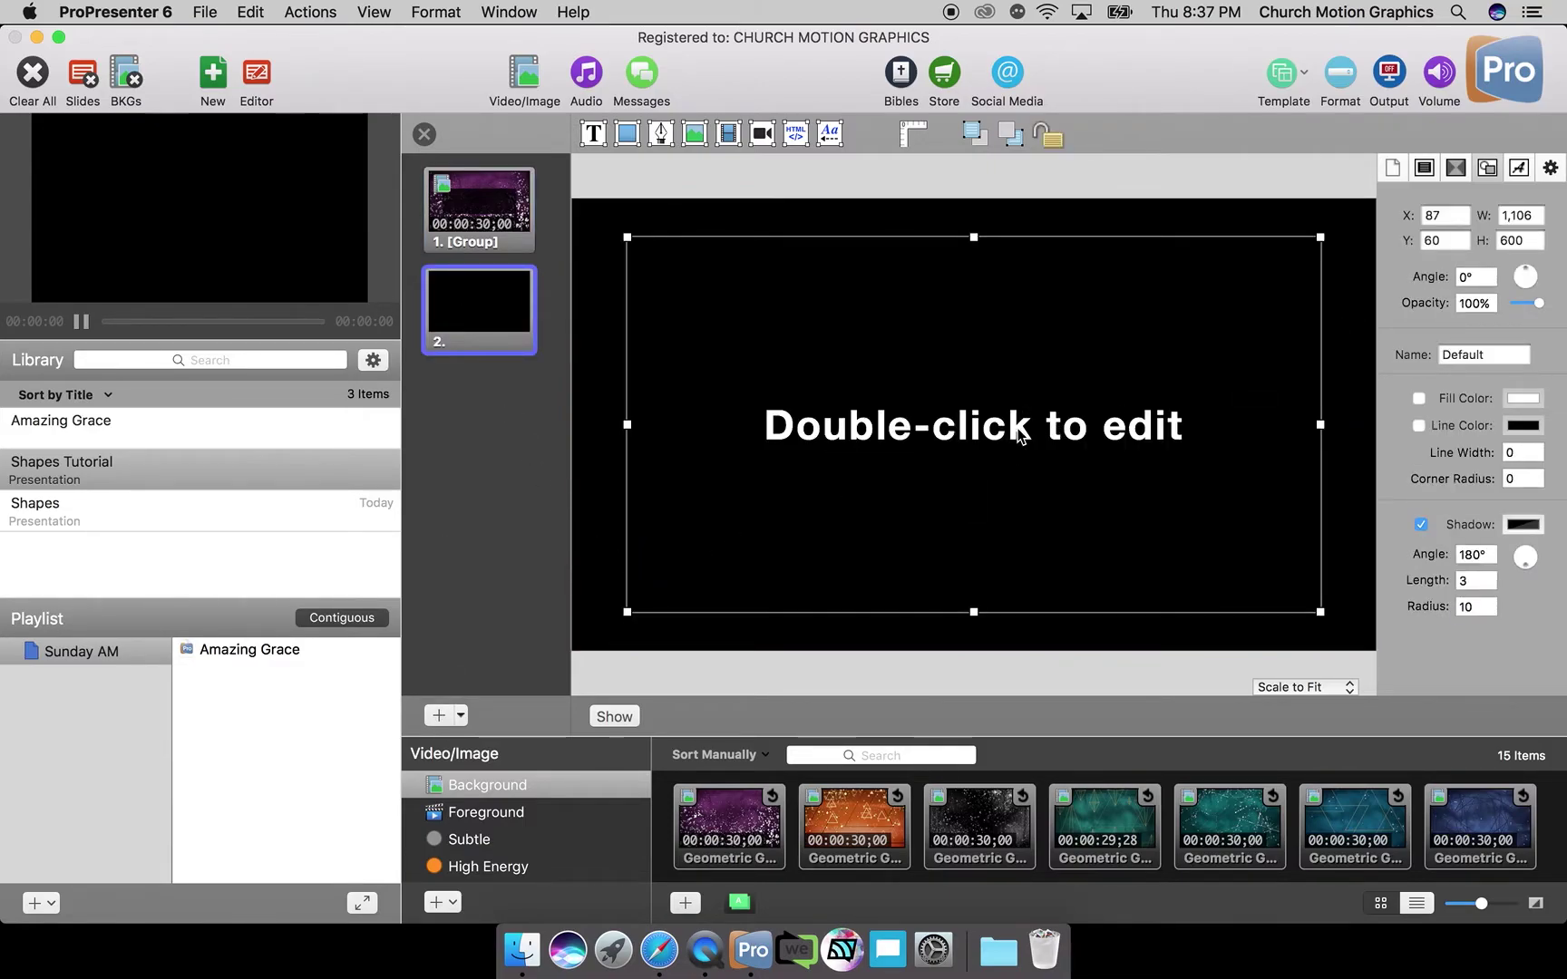
pyautogui.press('super+c')
pyautogui.press('Delete')
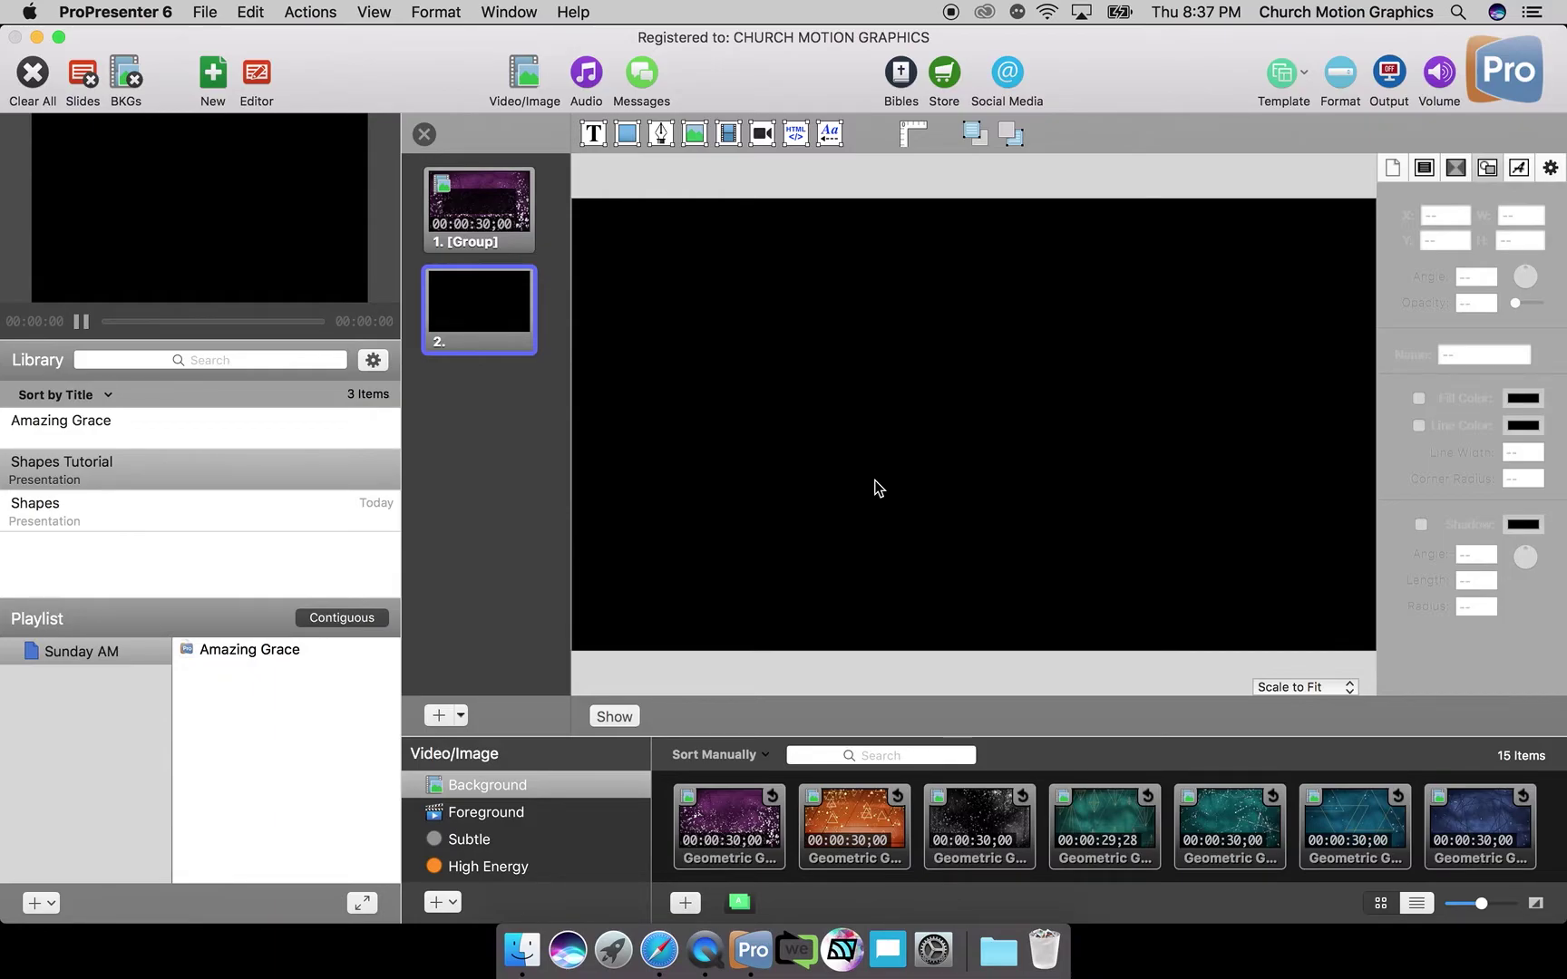
pyautogui.click(990, 828)
pyautogui.moveTo(990, 829); pyautogui.dragTo(492, 329)
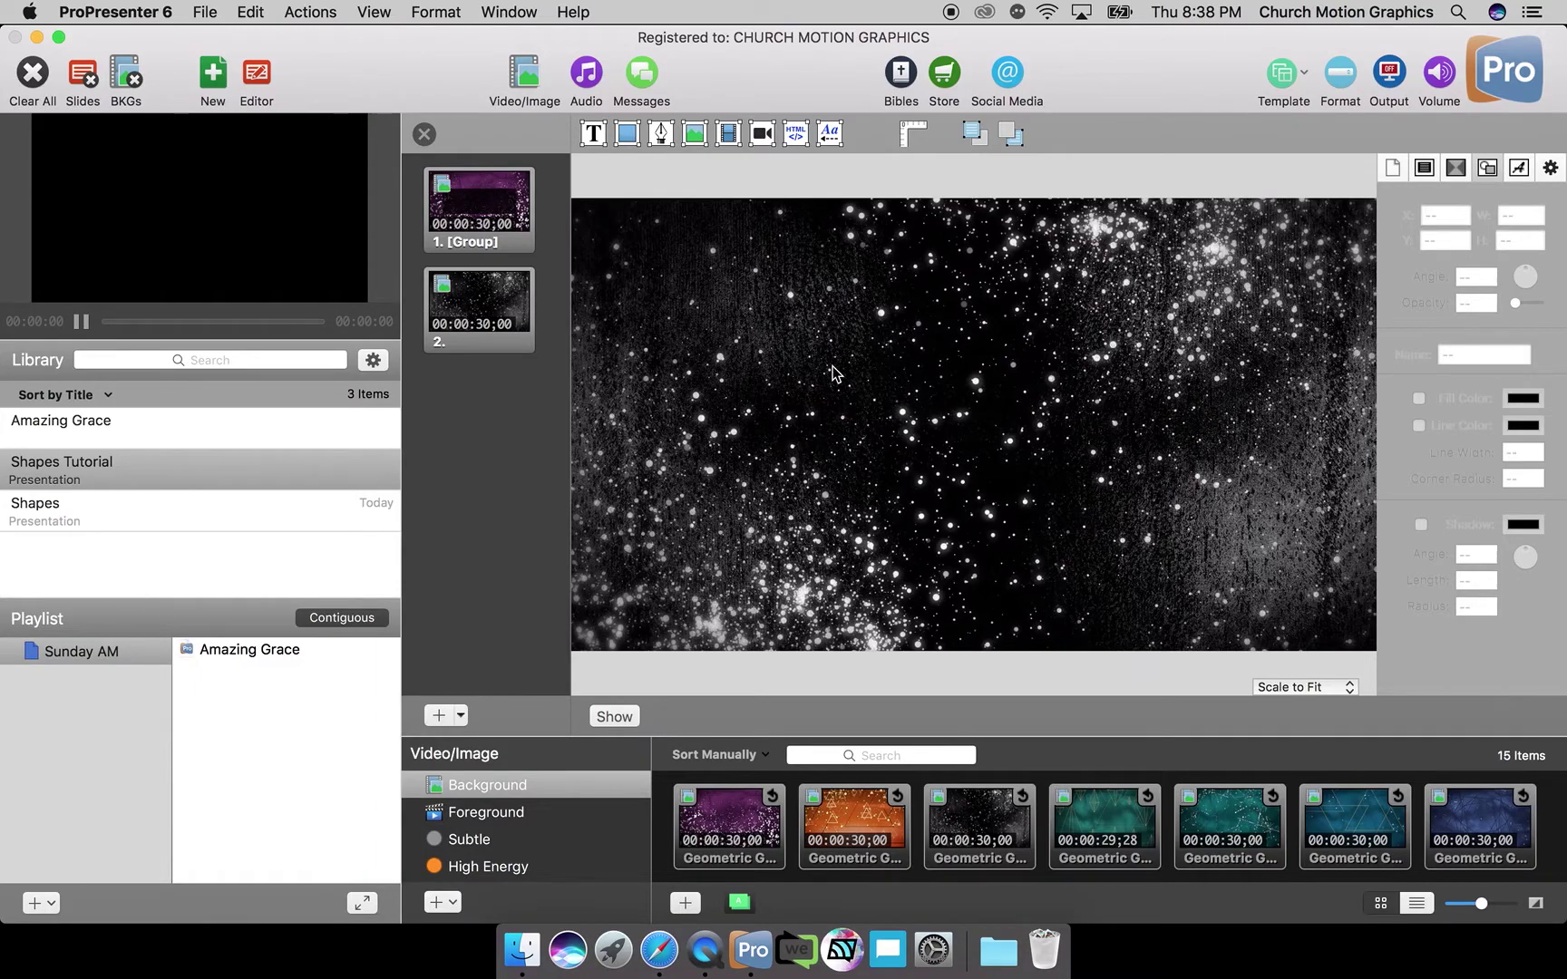
# Insert a white rectangle on slide 2, close the editor and return to Shapes Tutorial.
pyautogui.click(628, 134)
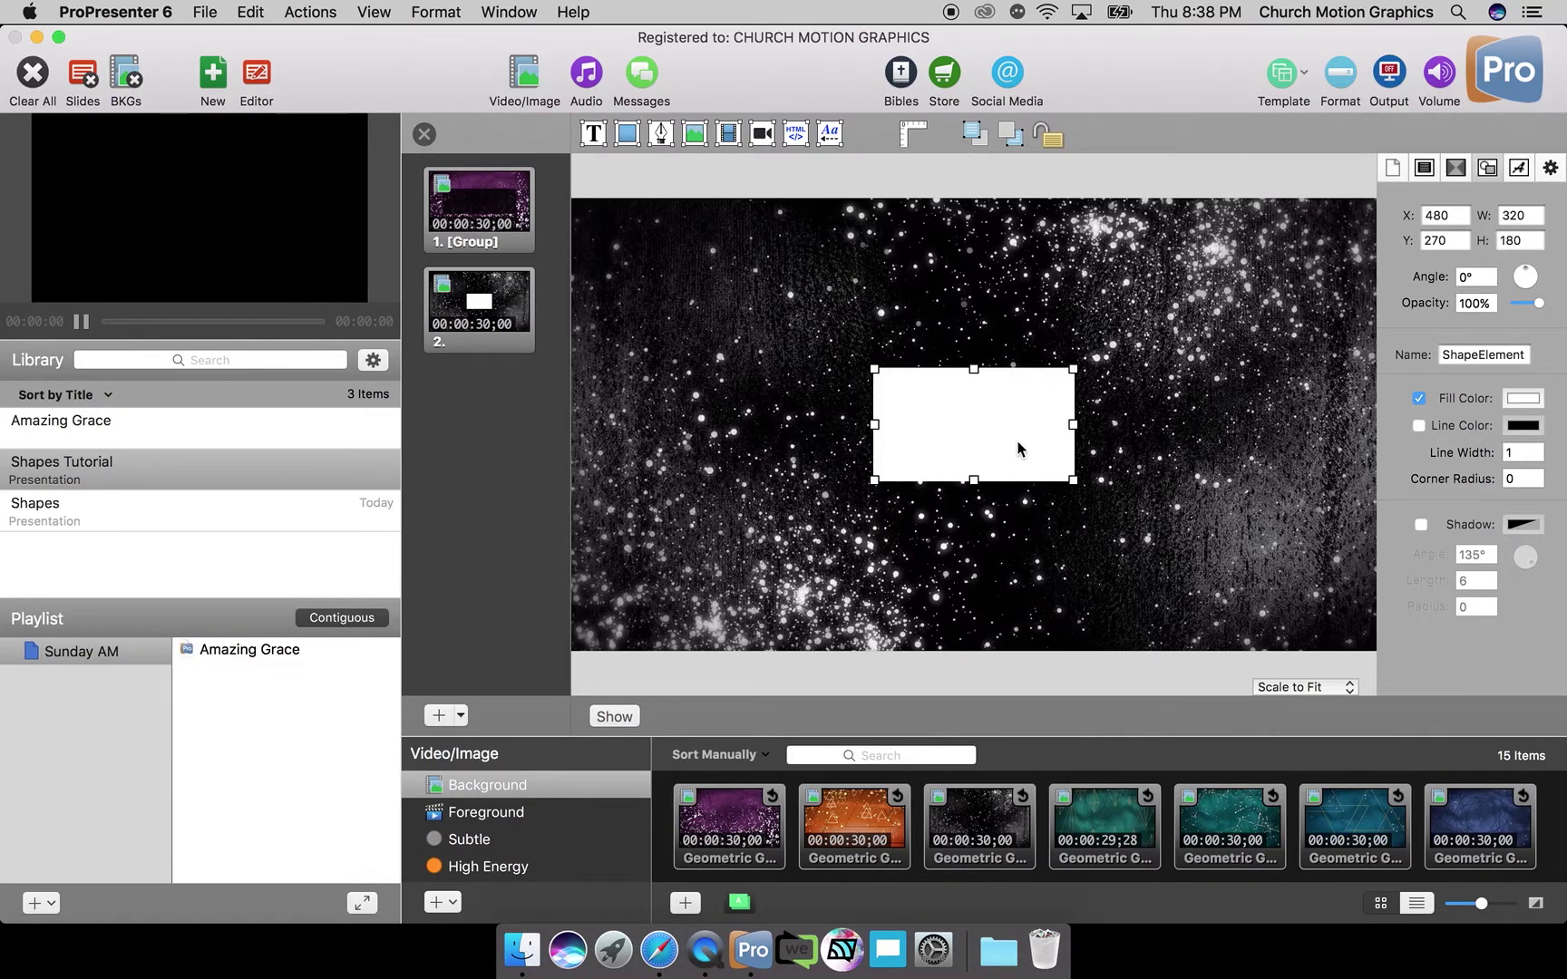
pyautogui.click(423, 134)
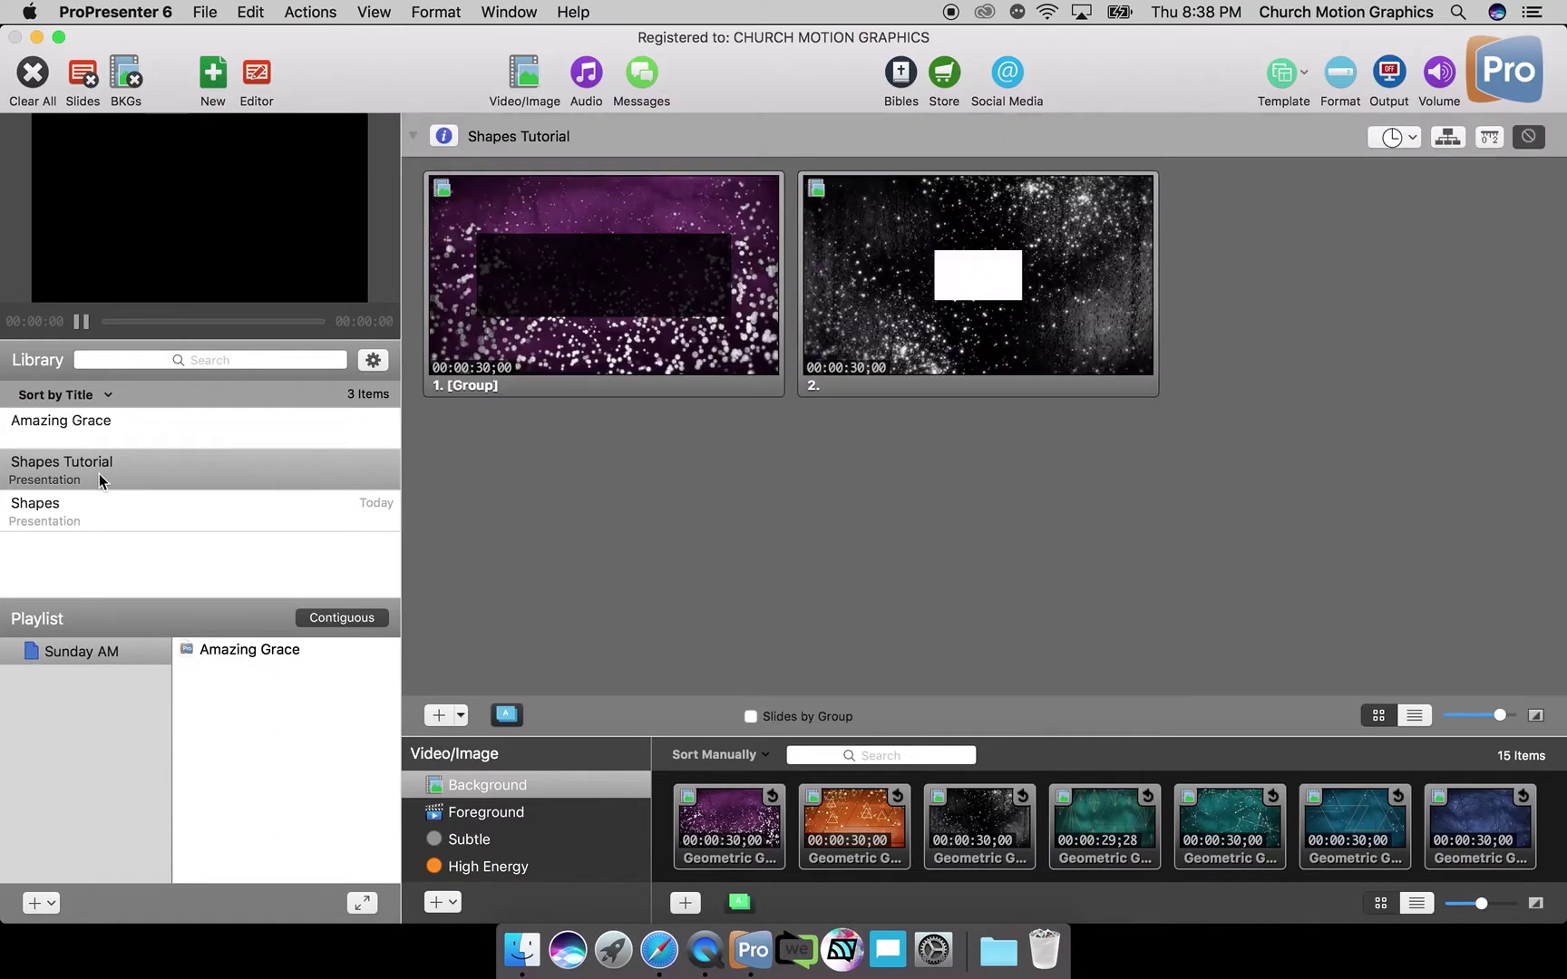
pyautogui.click(80, 510)
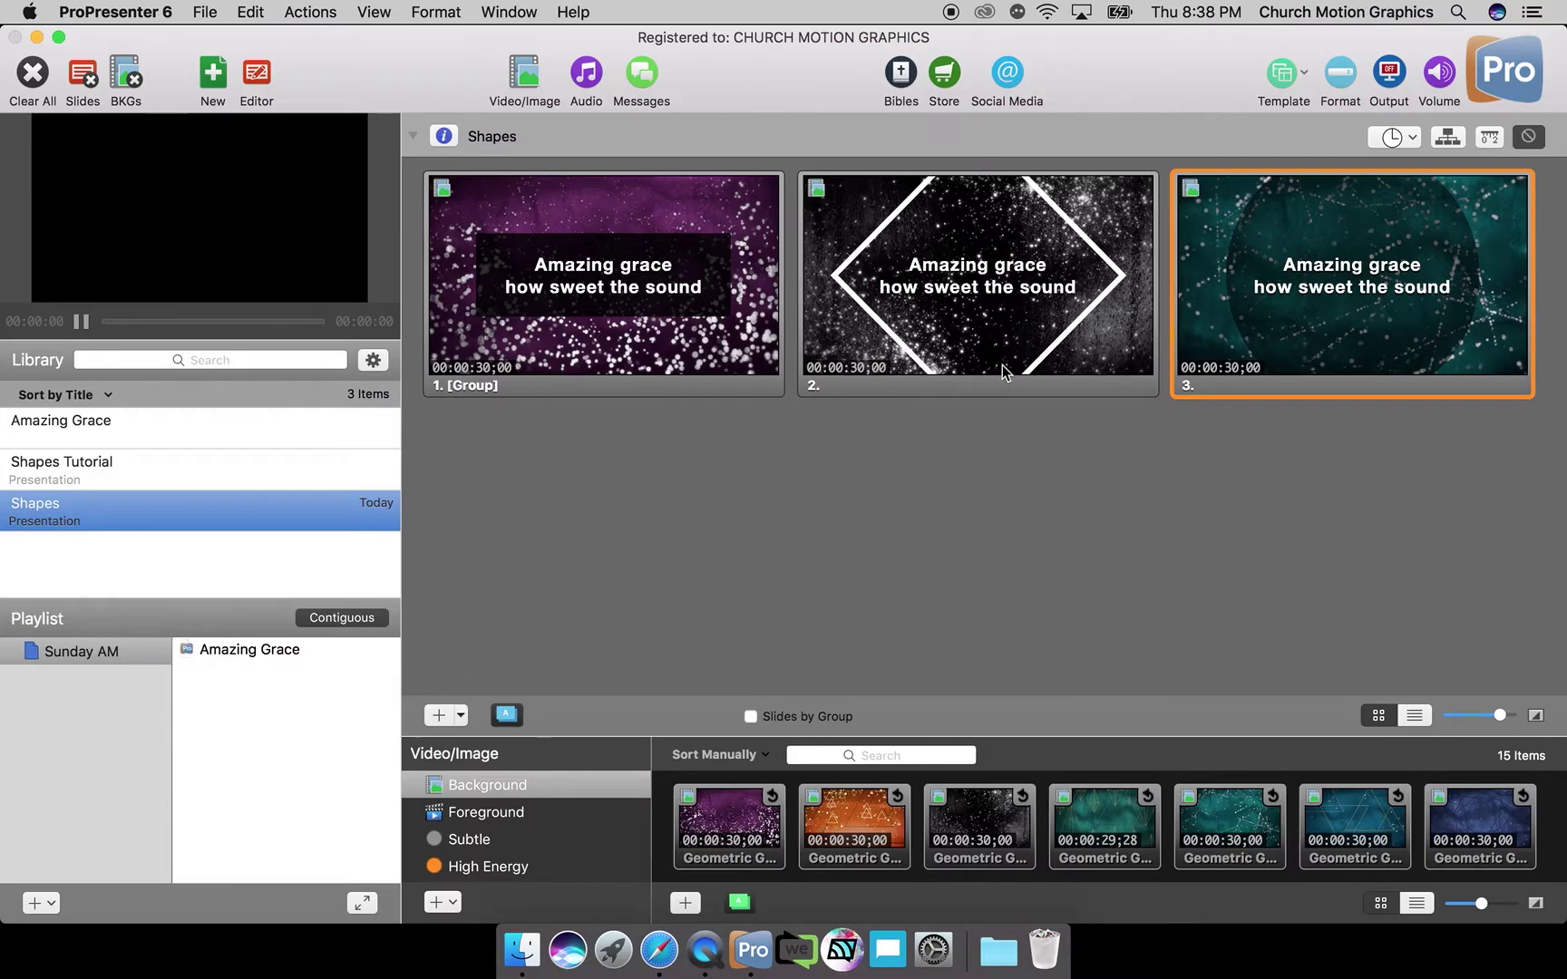
pyautogui.click(89, 471)
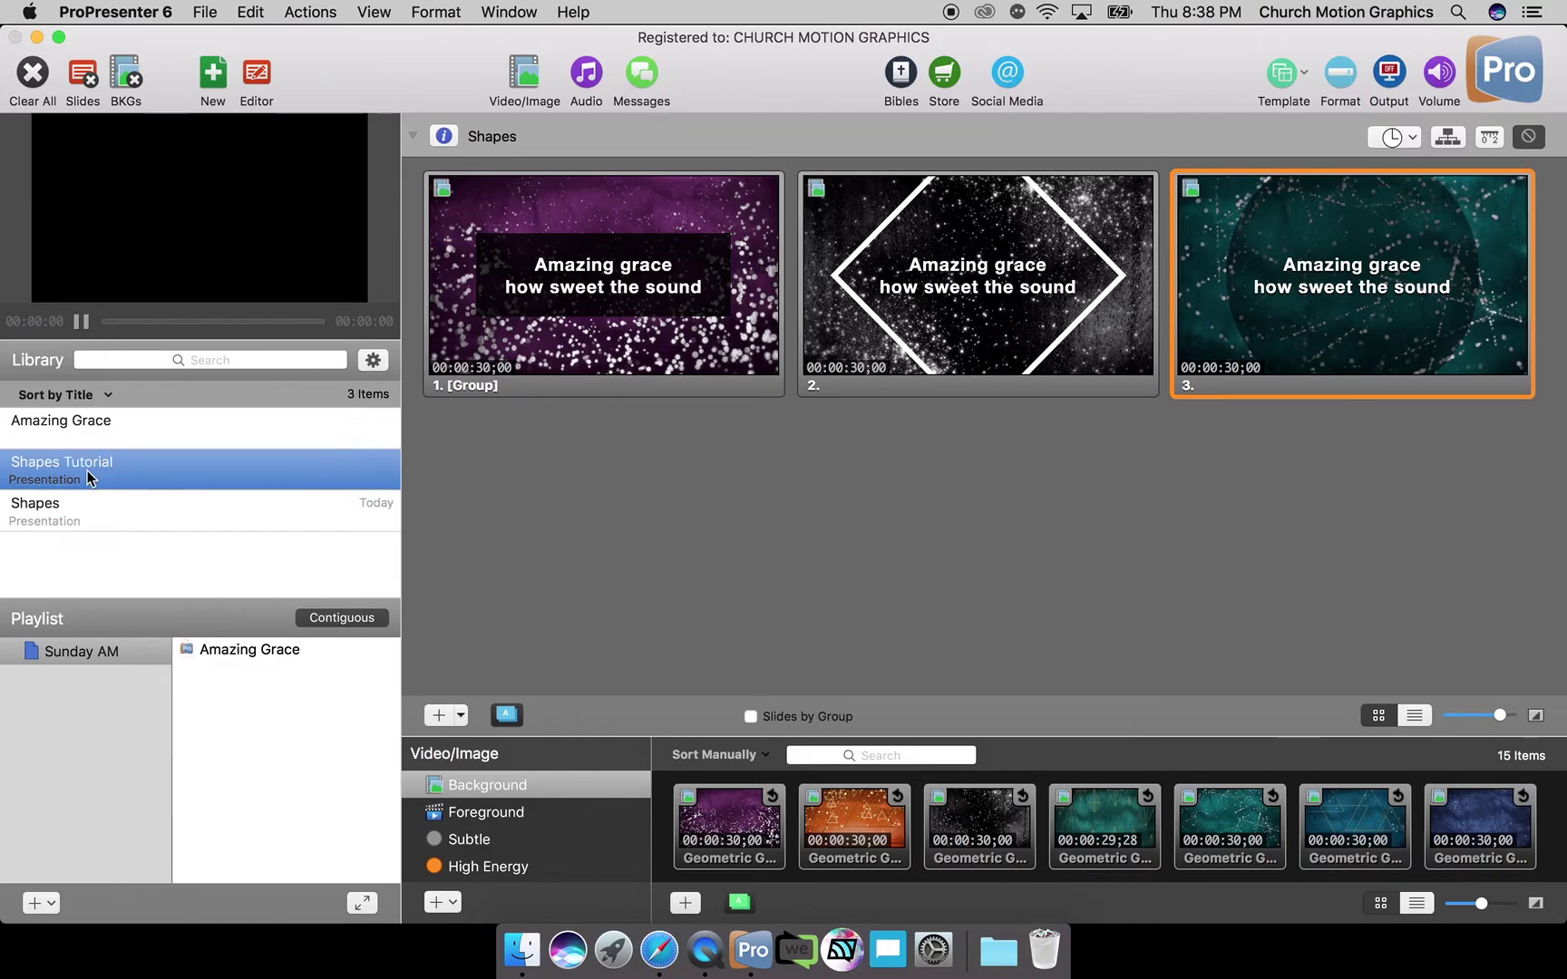
# Resize slide 2's white rectangle to 745 × 745 and move it to about X 257, Y −23.
pyautogui.click(260, 82)
pyautogui.click(504, 324)
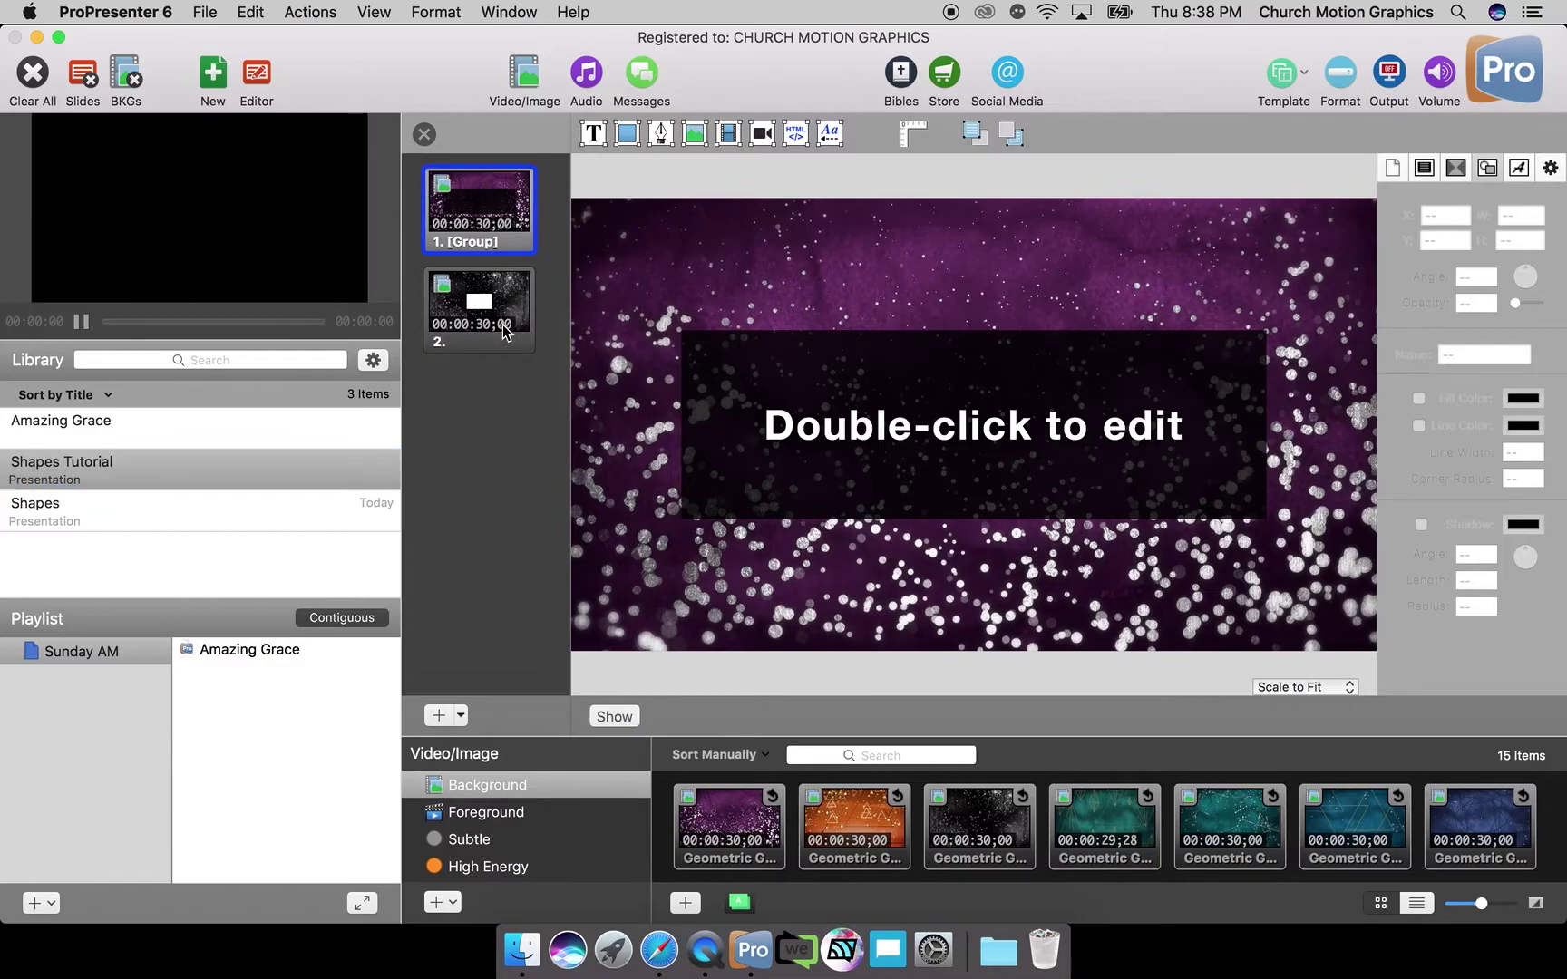
pyautogui.click(1011, 442)
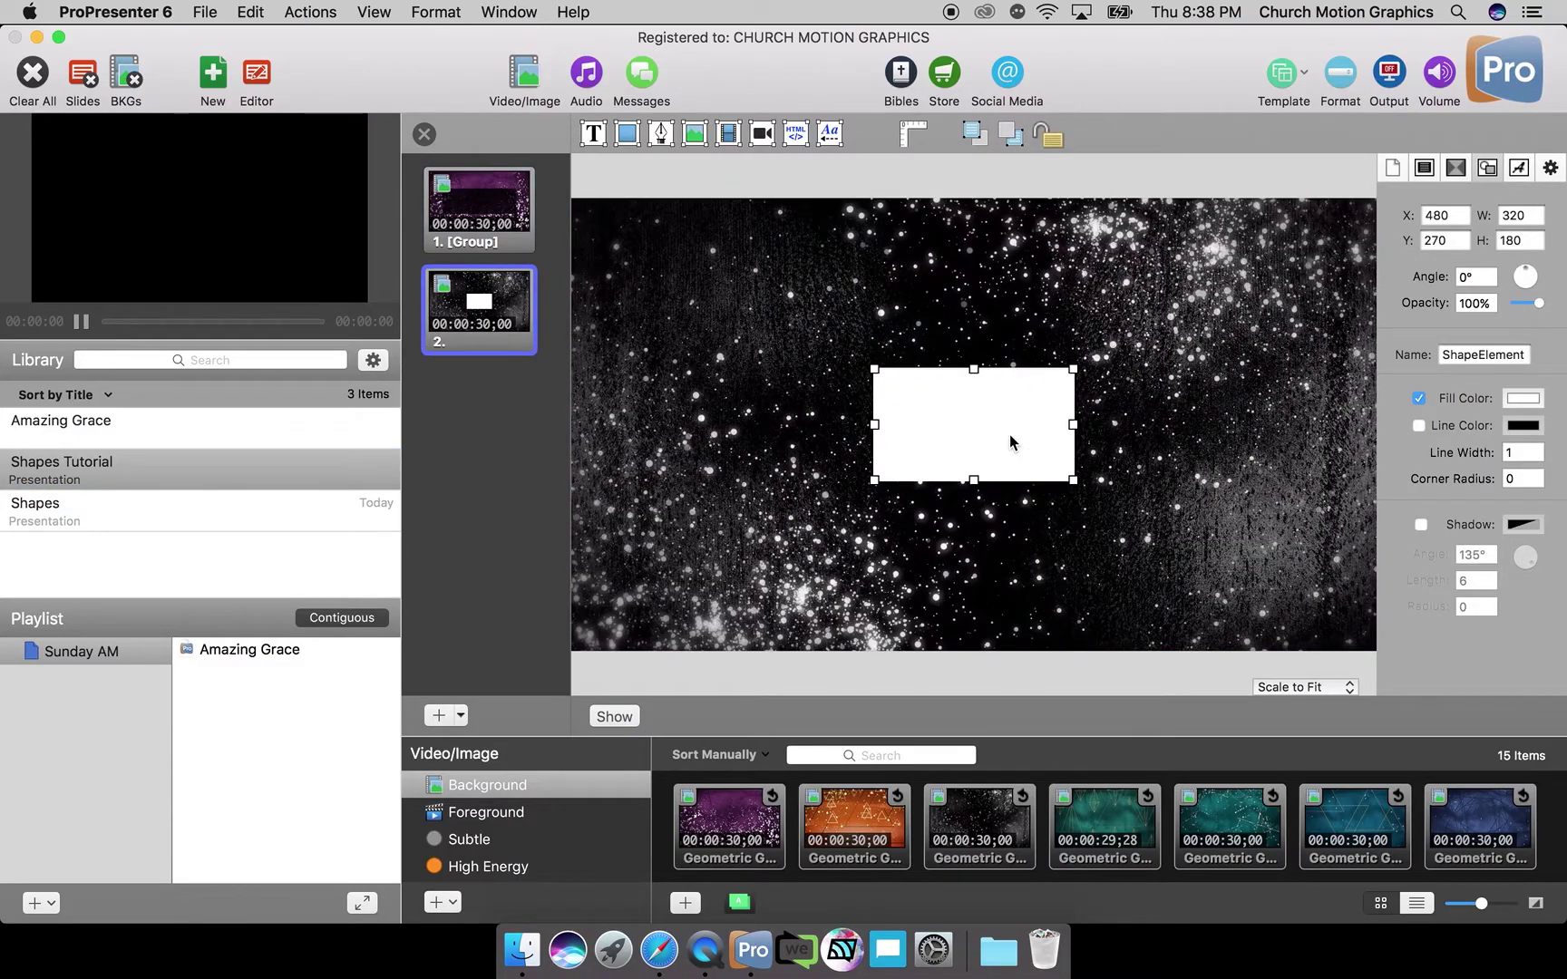
pyautogui.click(1532, 219)
pyautogui.write('745')
pyautogui.click(1525, 243)
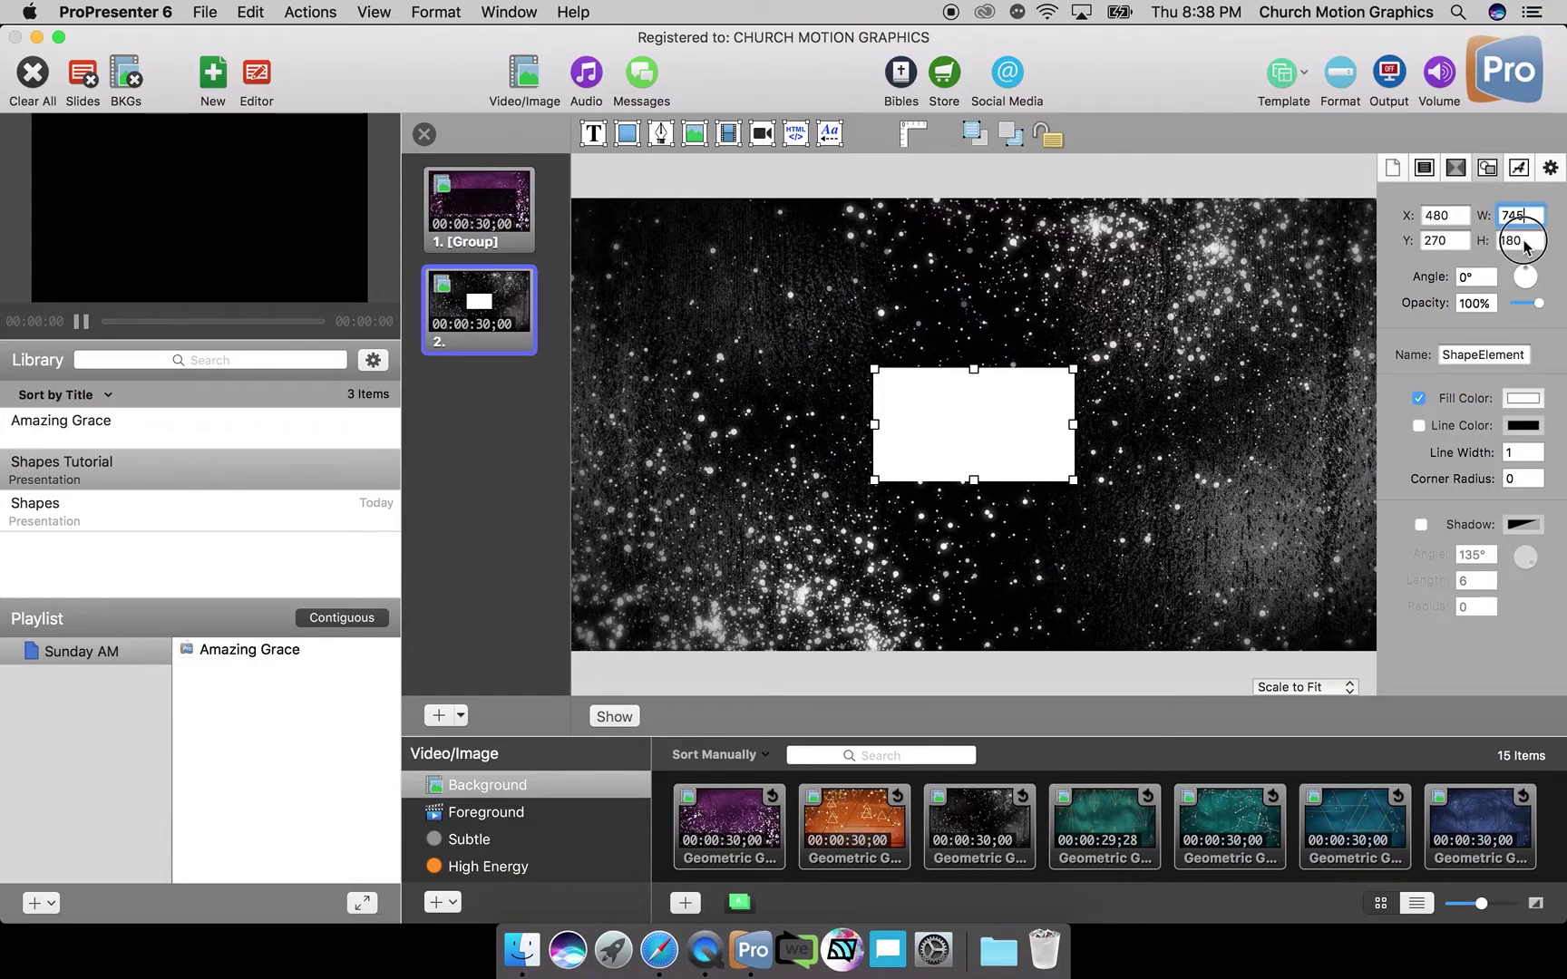
pyautogui.write('745')
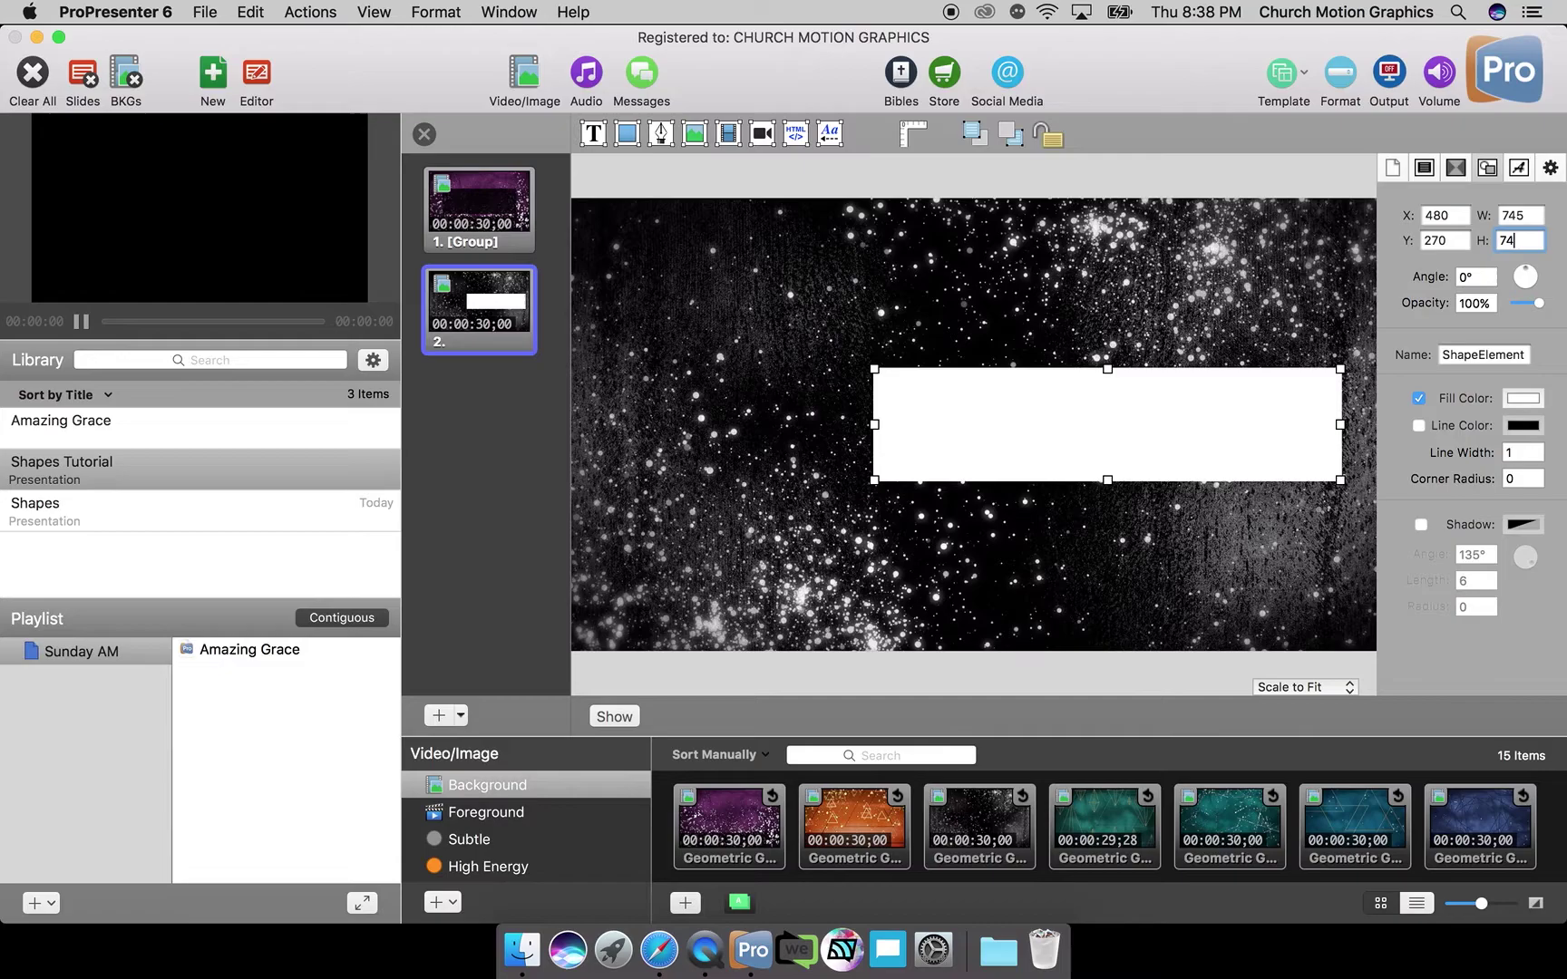
pyautogui.click(1537, 216)
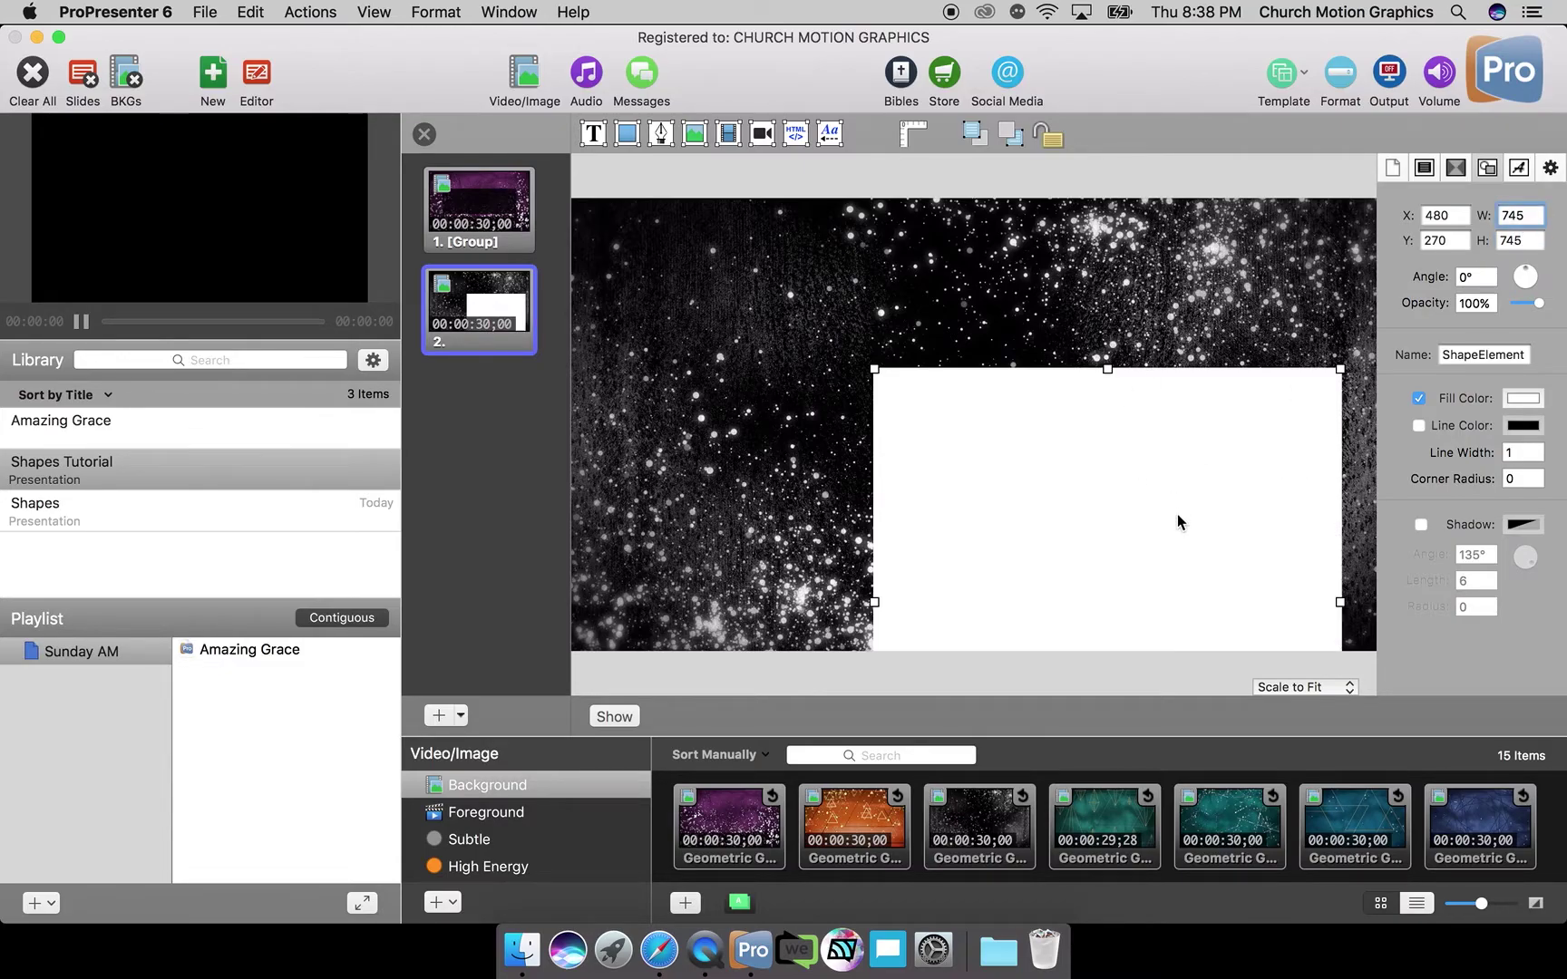
pyautogui.moveTo(1127, 459); pyautogui.dragTo(1038, 336)
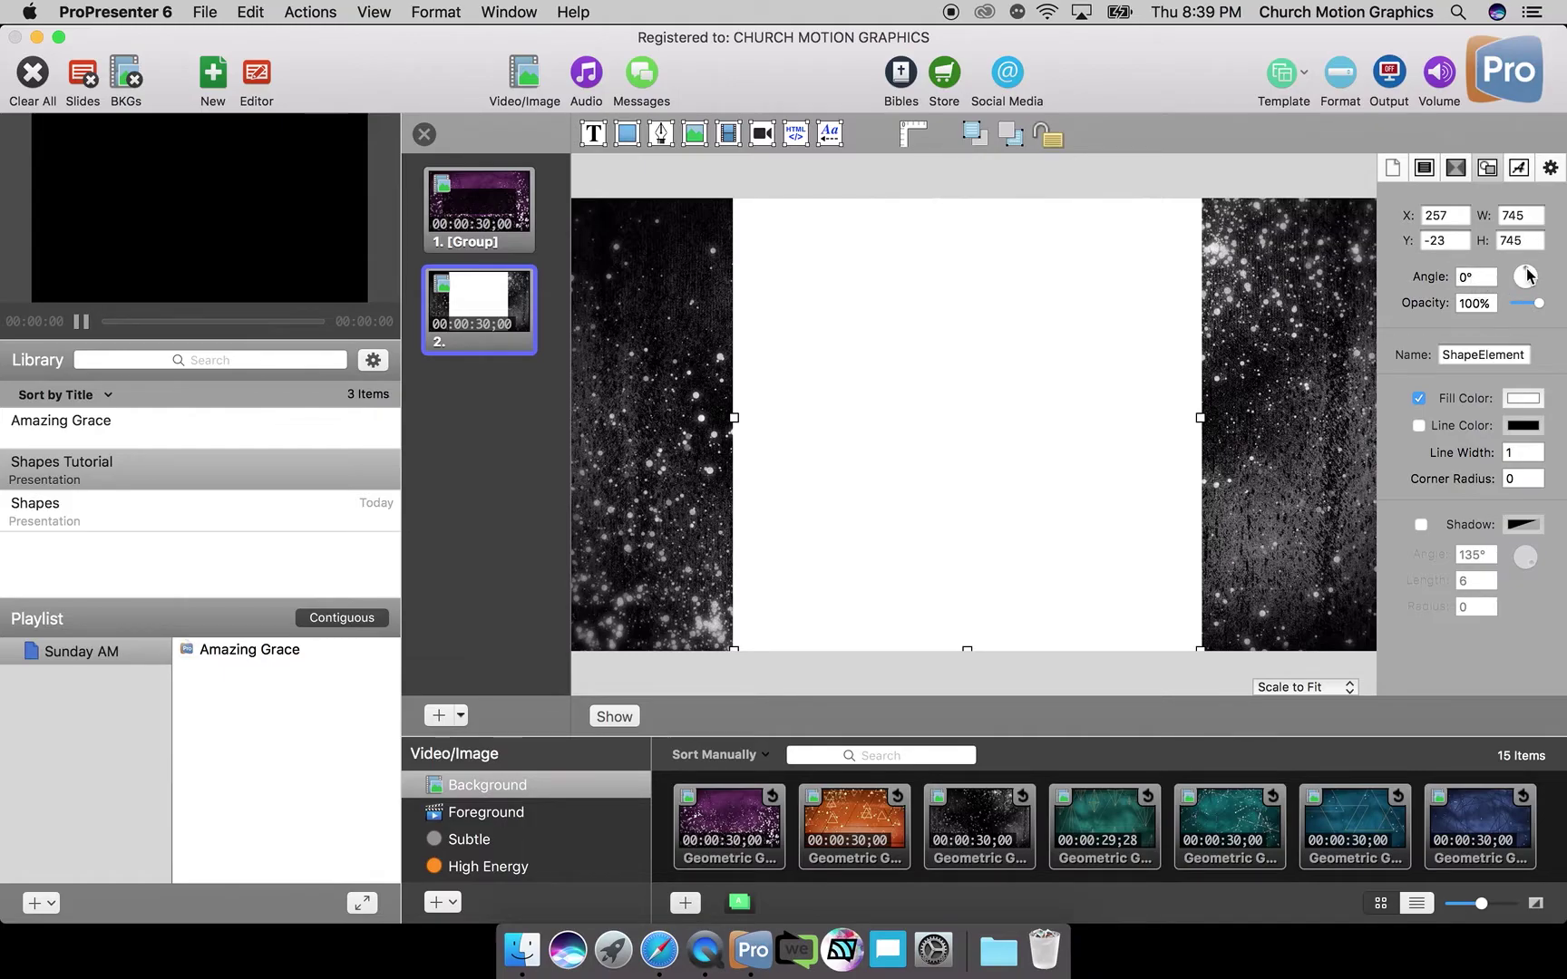
# Rotate slide 2's white square to a 45° angle and centre the resulting diamond.
pyautogui.moveTo(1530, 276); pyautogui.dragTo(1531, 278)
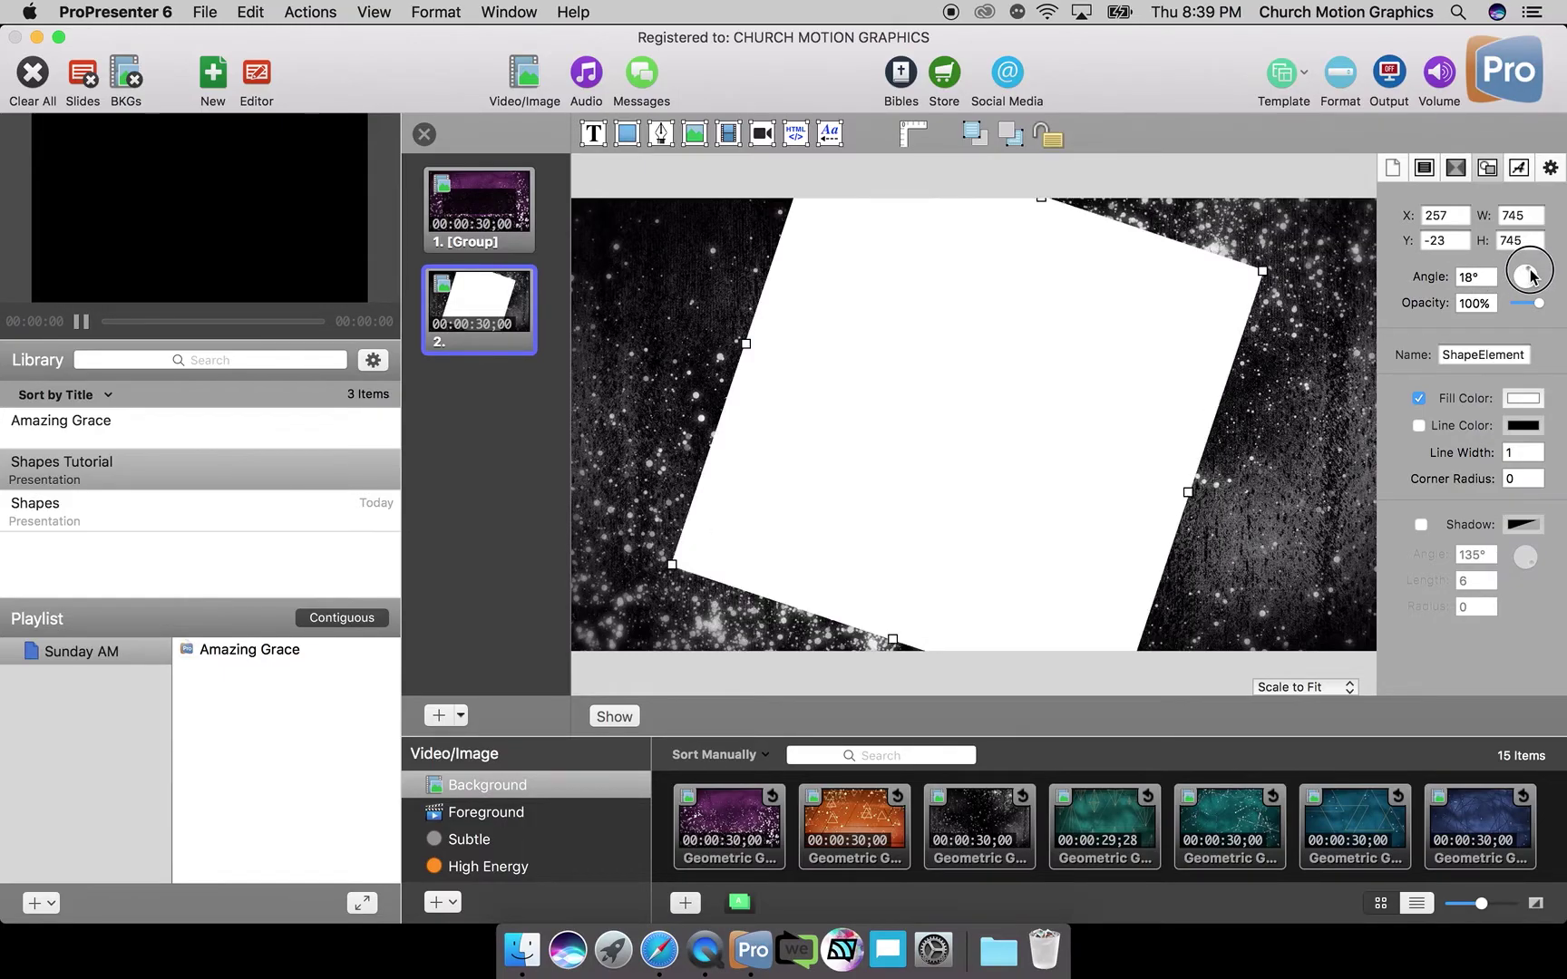
pyautogui.moveTo(1530, 277); pyautogui.dragTo(1531, 277)
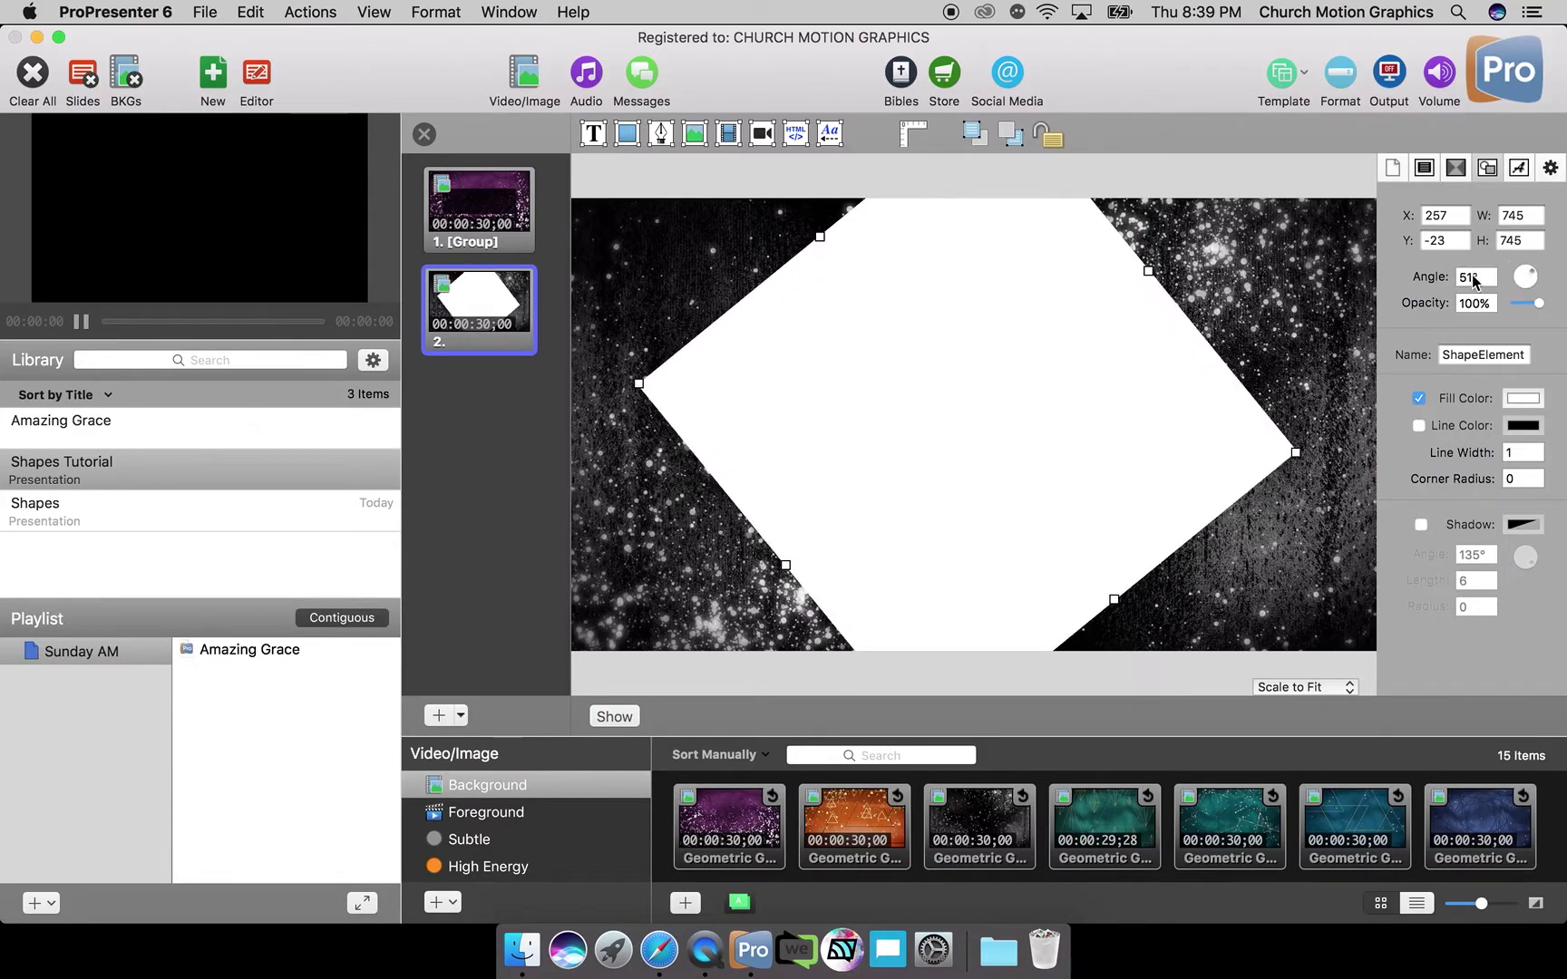
pyautogui.click(1462, 279)
pyautogui.write('45')
pyautogui.press('Return')
pyautogui.click(1274, 564)
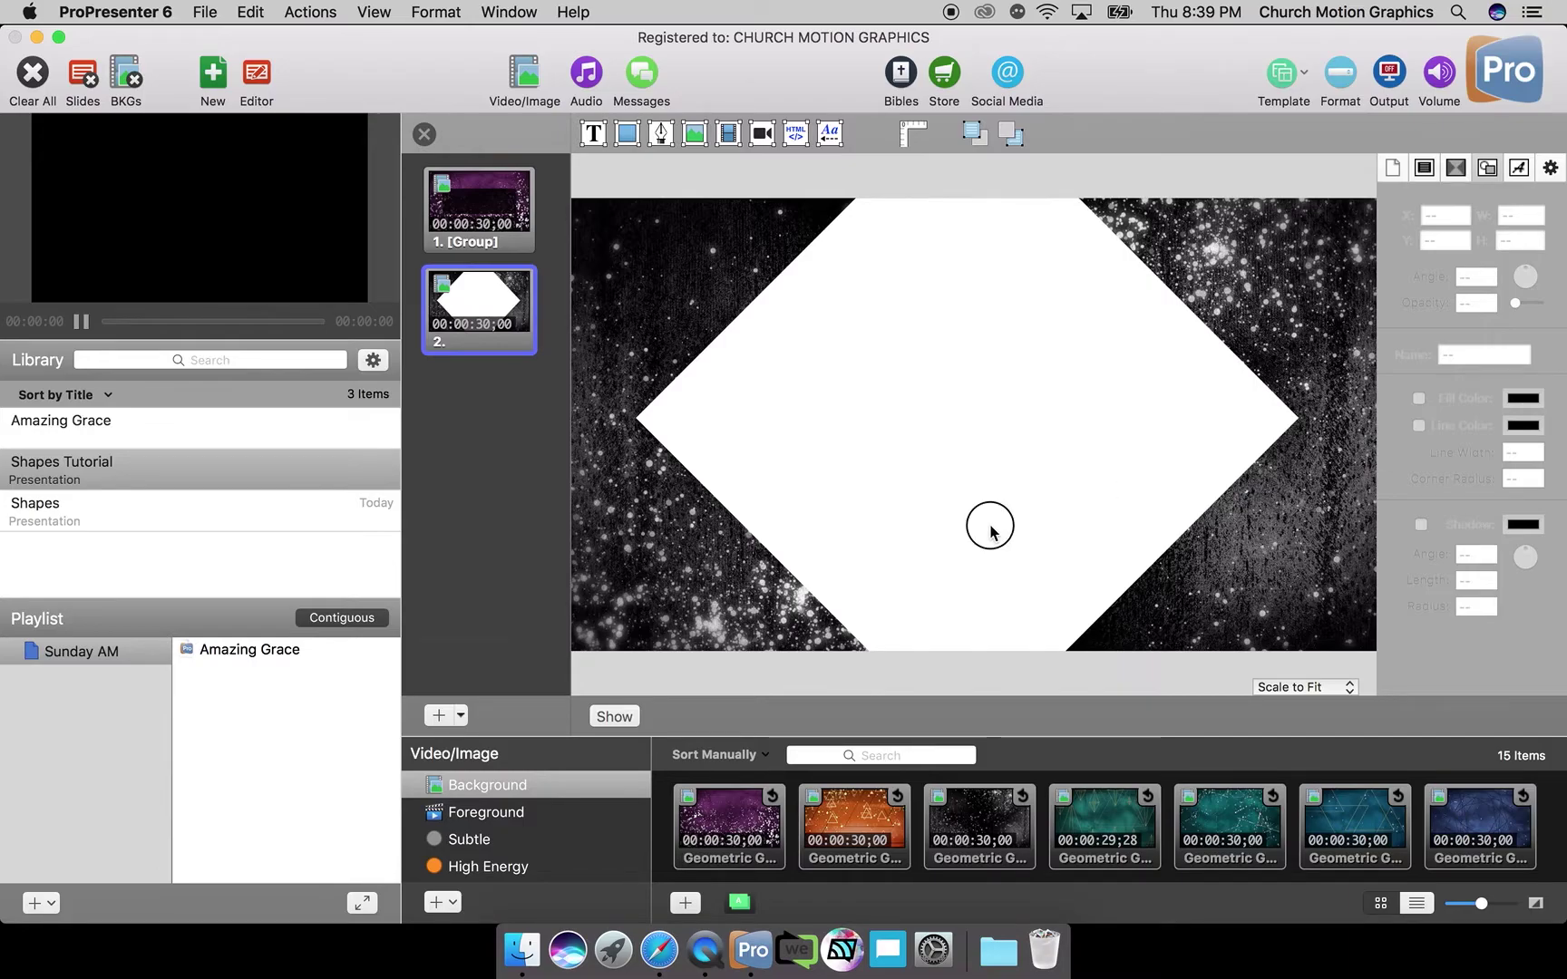
pyautogui.moveTo(990, 530)
pyautogui.mouseDown()
pyautogui.moveTo(998, 504)
pyautogui.moveTo(1002, 539)
pyautogui.mouseUp()
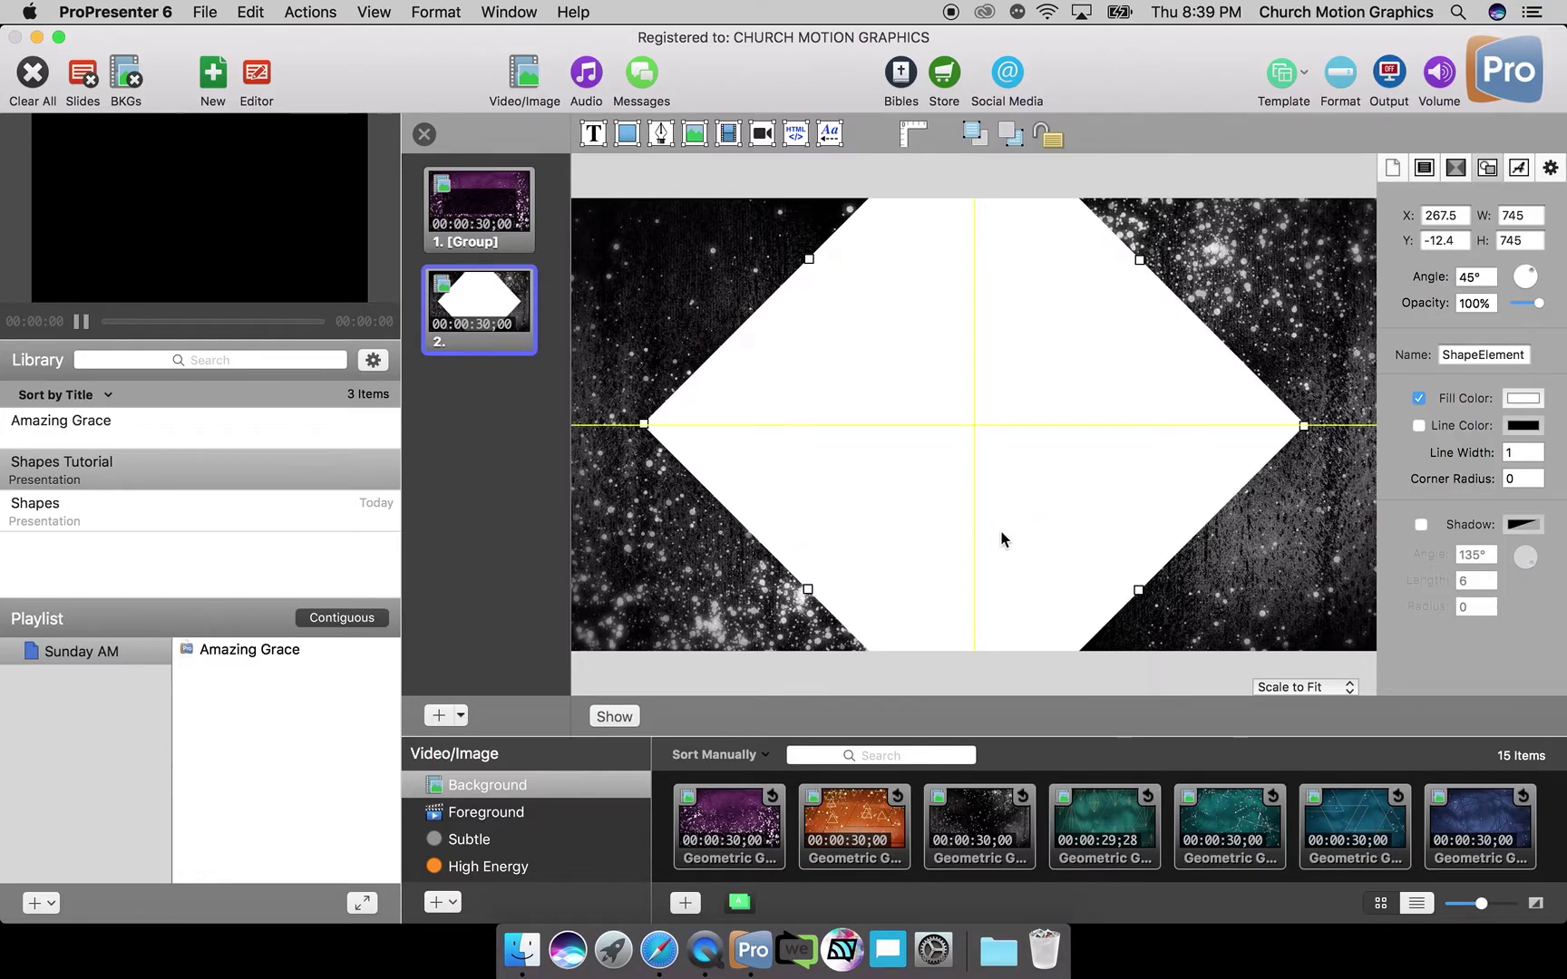
# Open the finished Shapes presentation's diamond-outline slide for comparison.
pyautogui.click(1277, 562)
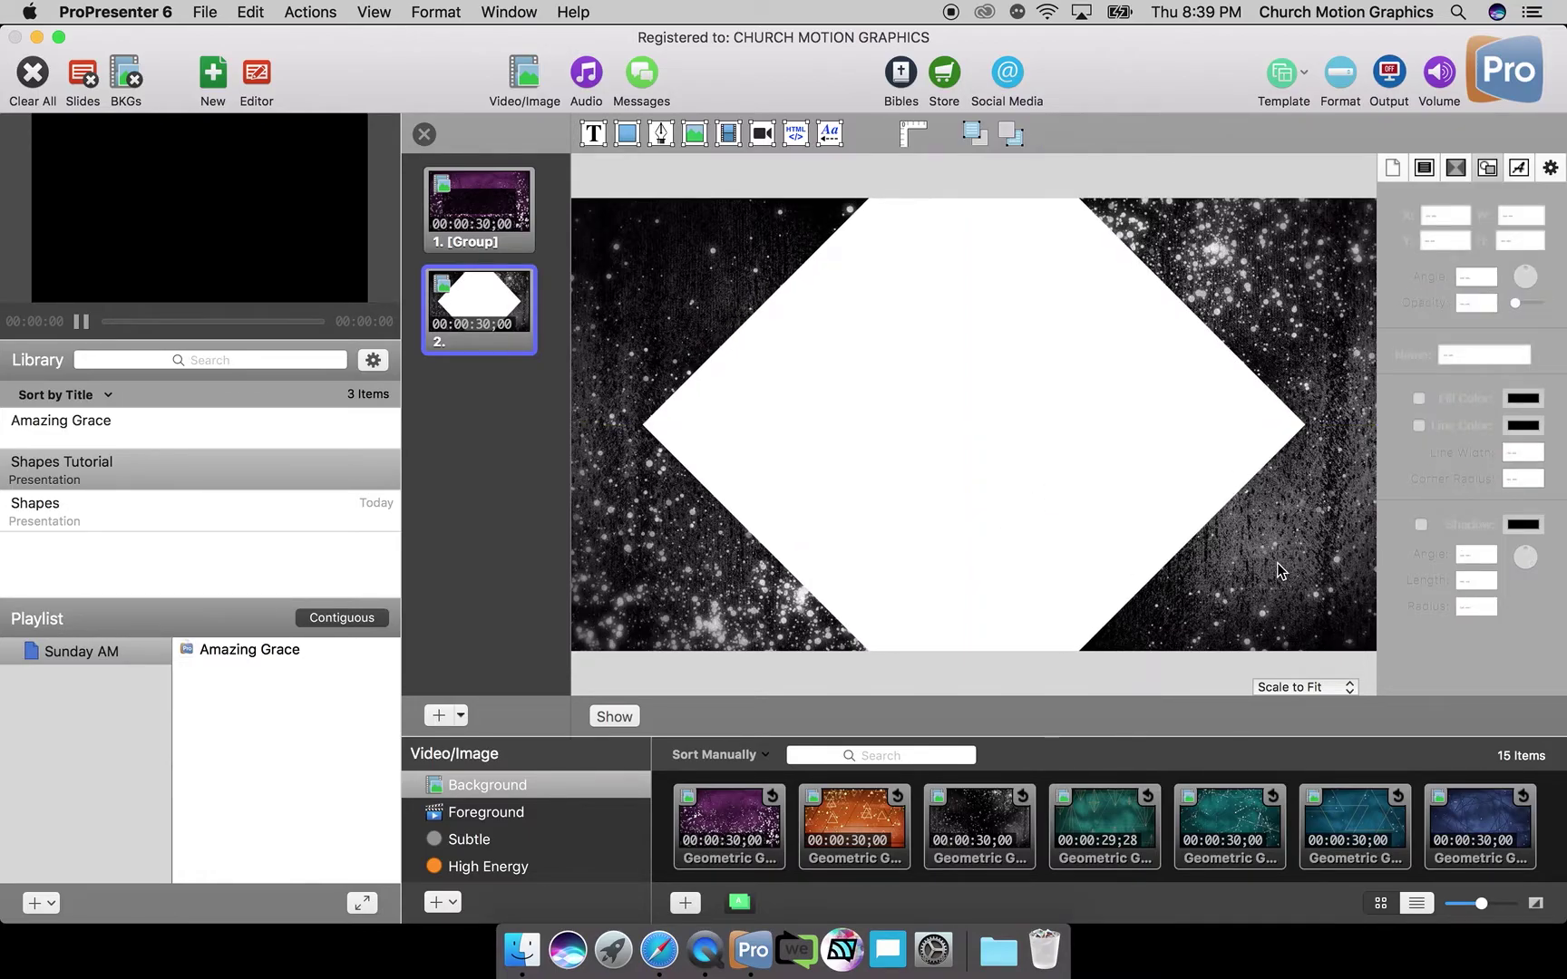
pyautogui.click(999, 482)
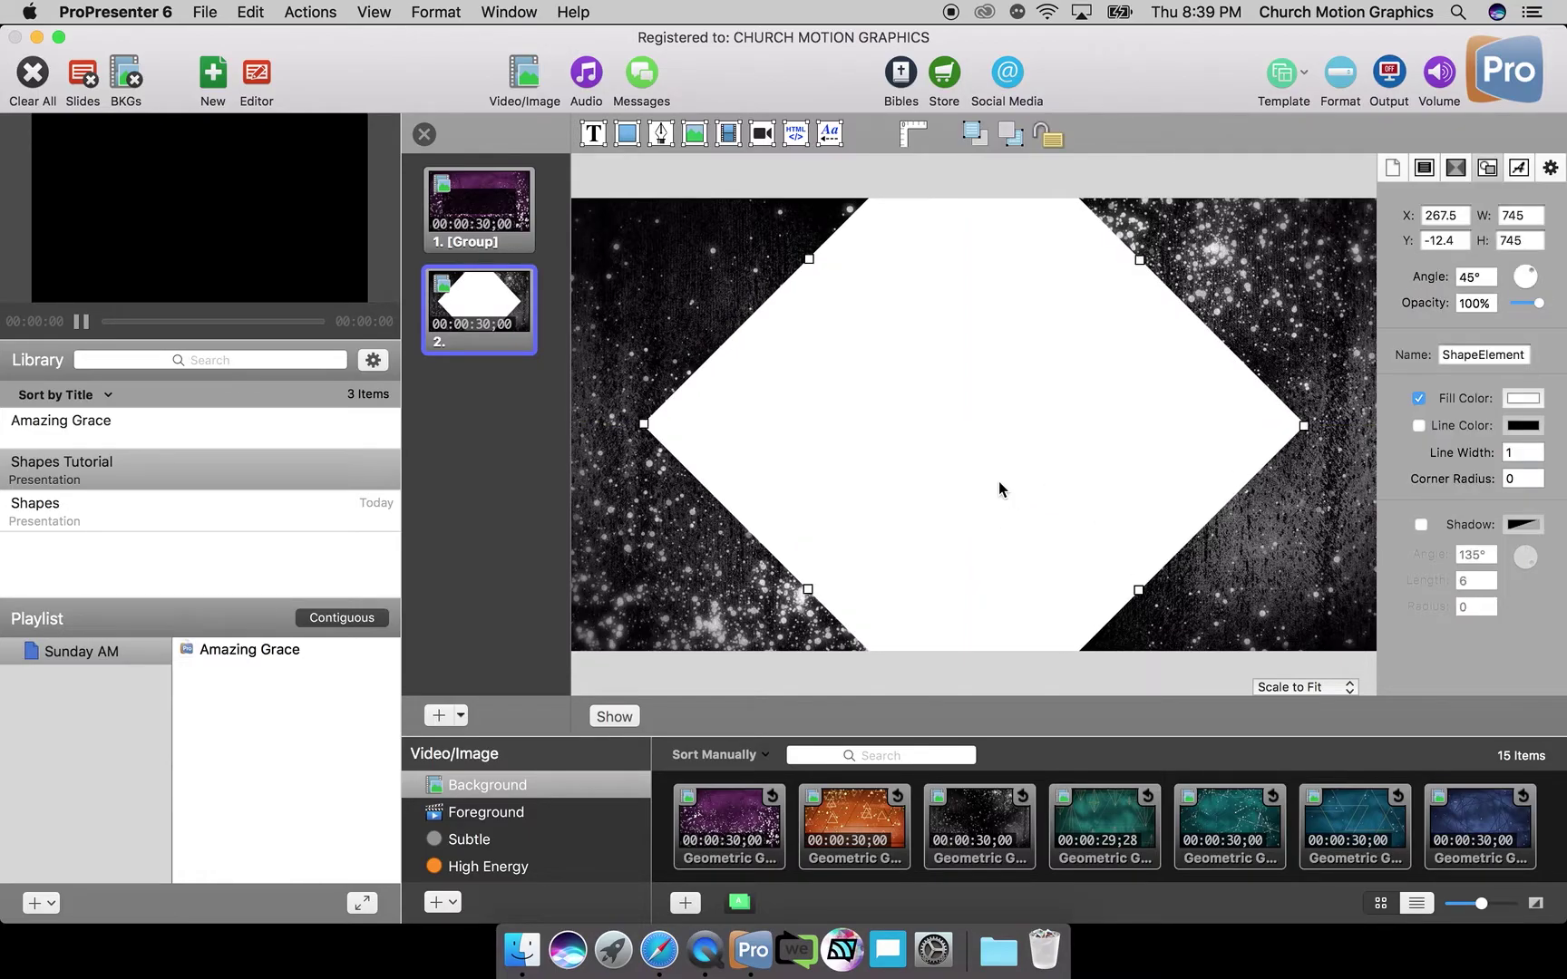
pyautogui.click(121, 521)
pyautogui.click(480, 284)
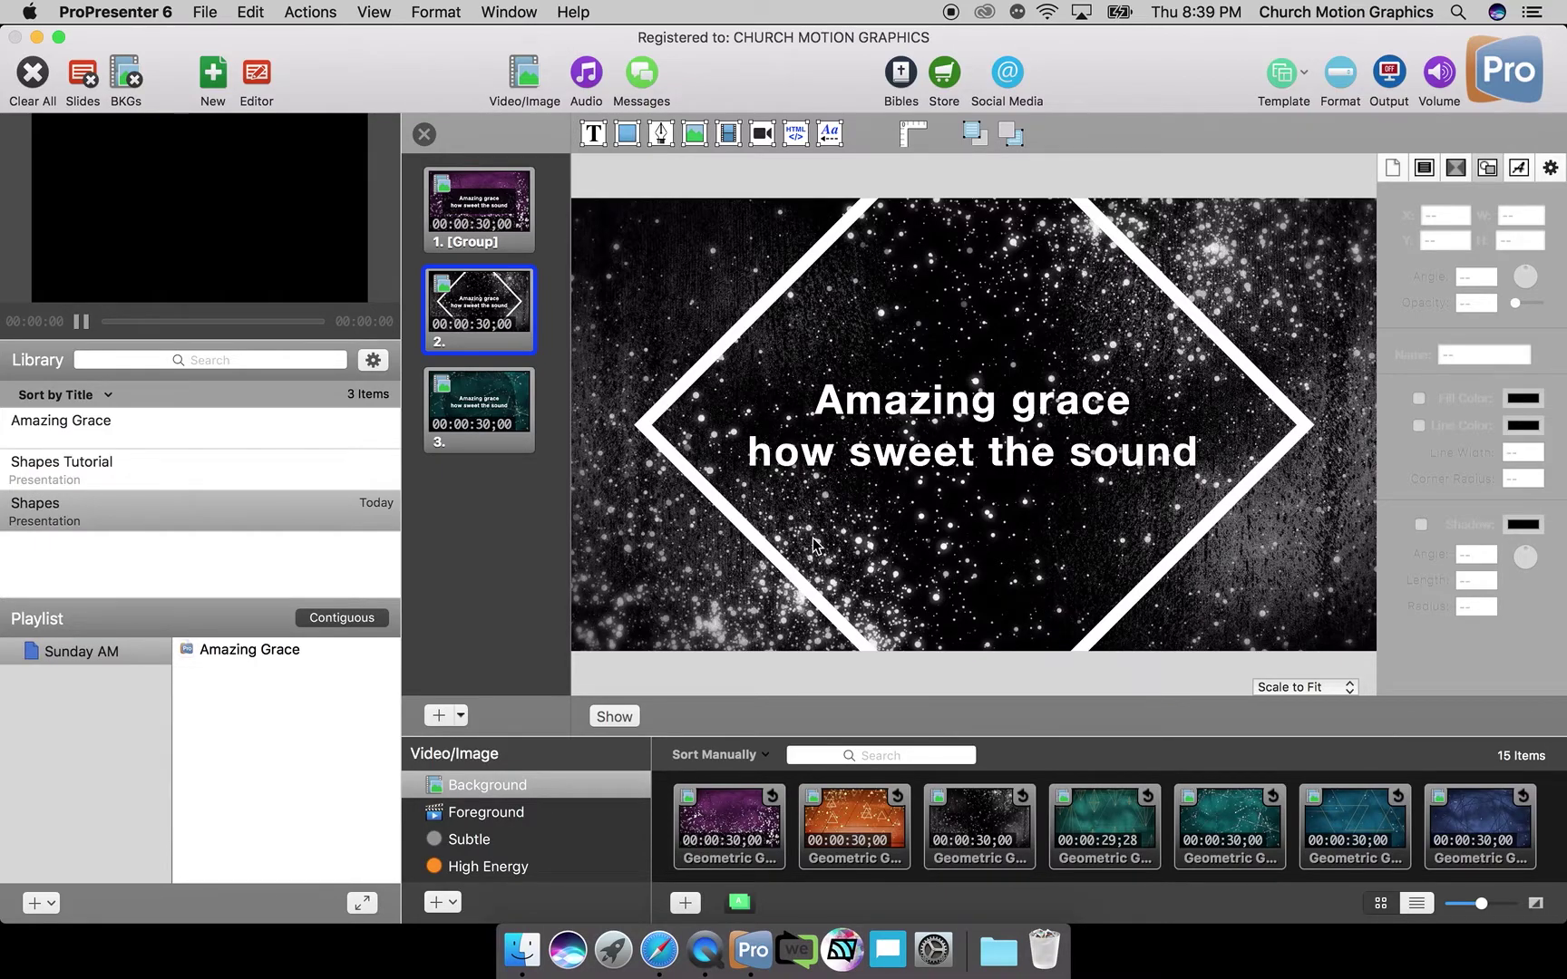
# Make slide 2's diamond an unfilled shape with a white outline of width 20.
pyautogui.click(159, 468)
pyautogui.click(500, 319)
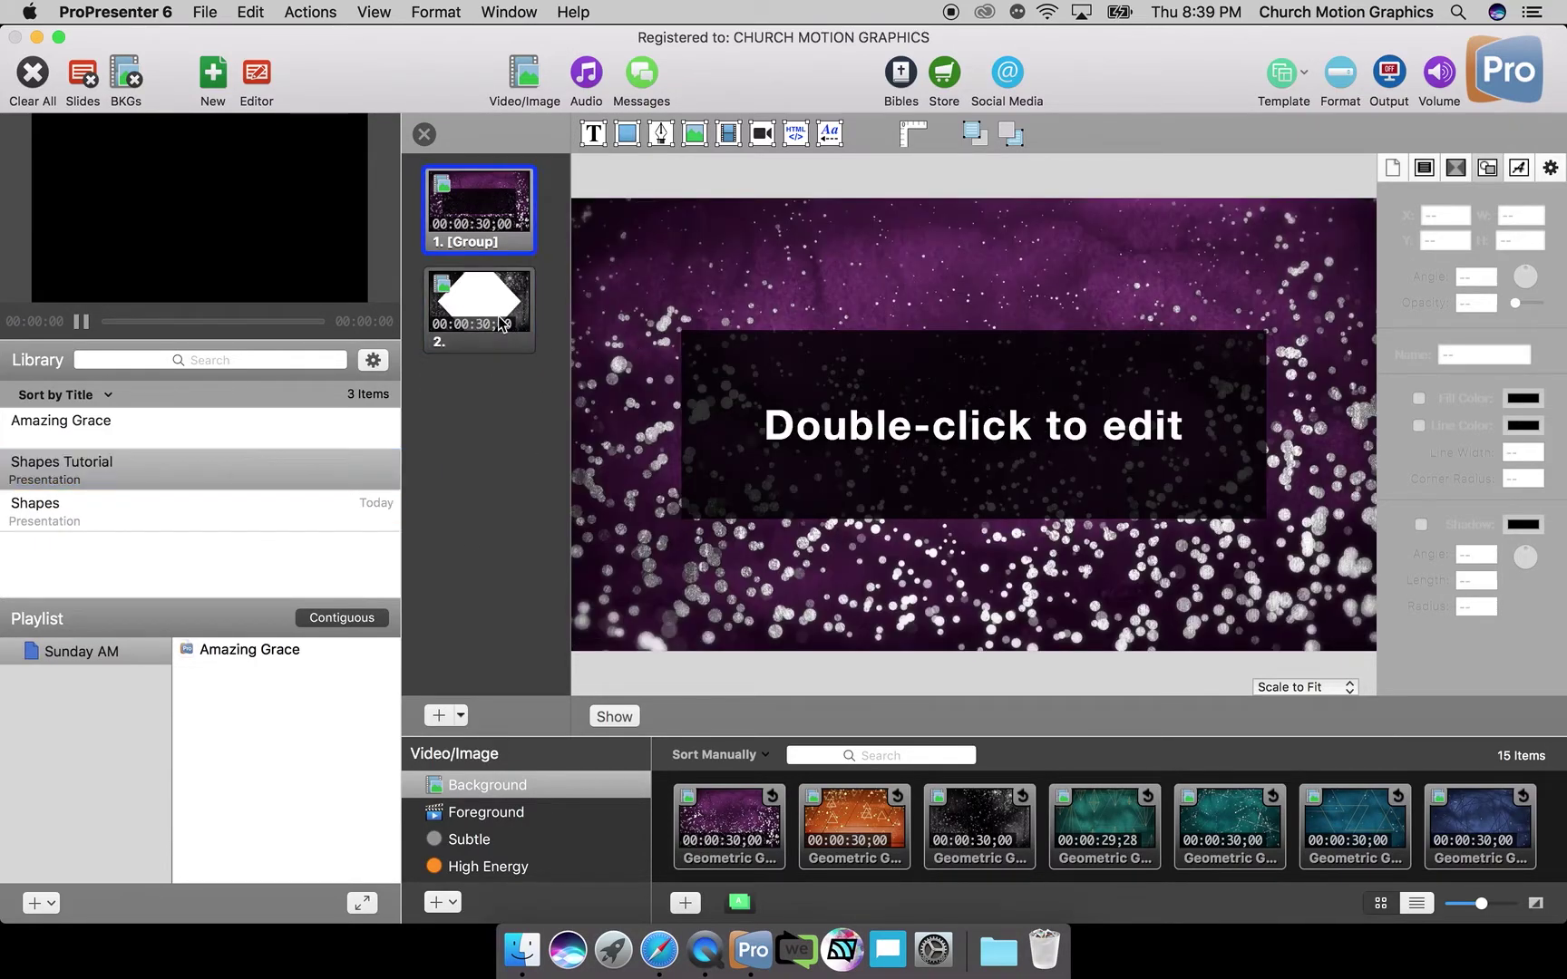
pyautogui.click(976, 444)
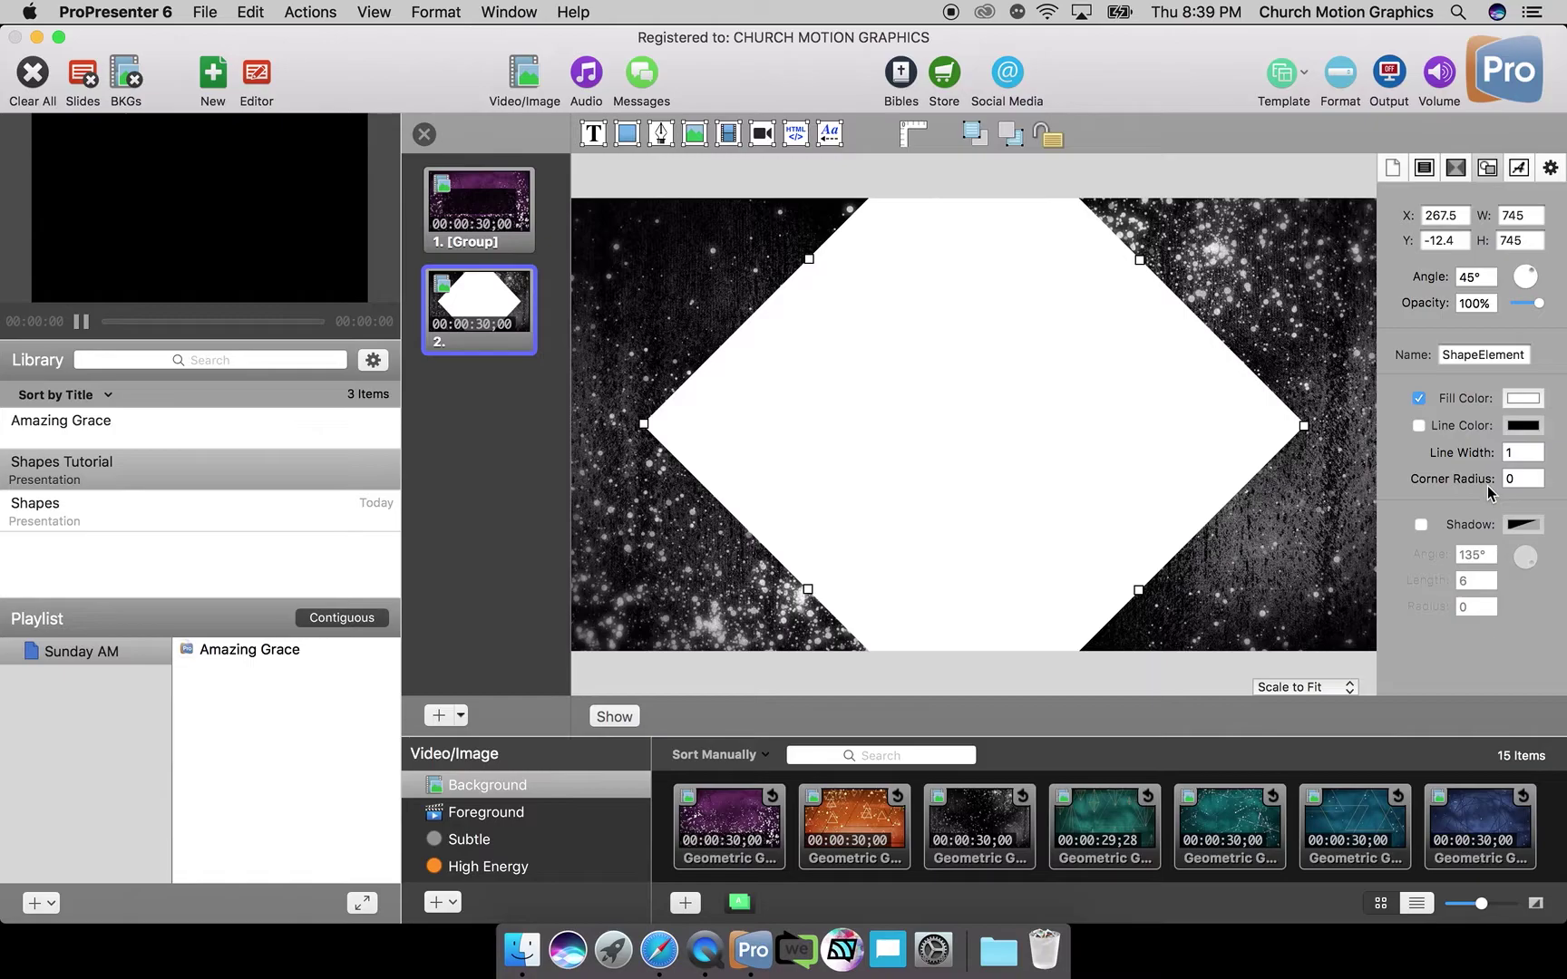
pyautogui.click(1419, 399)
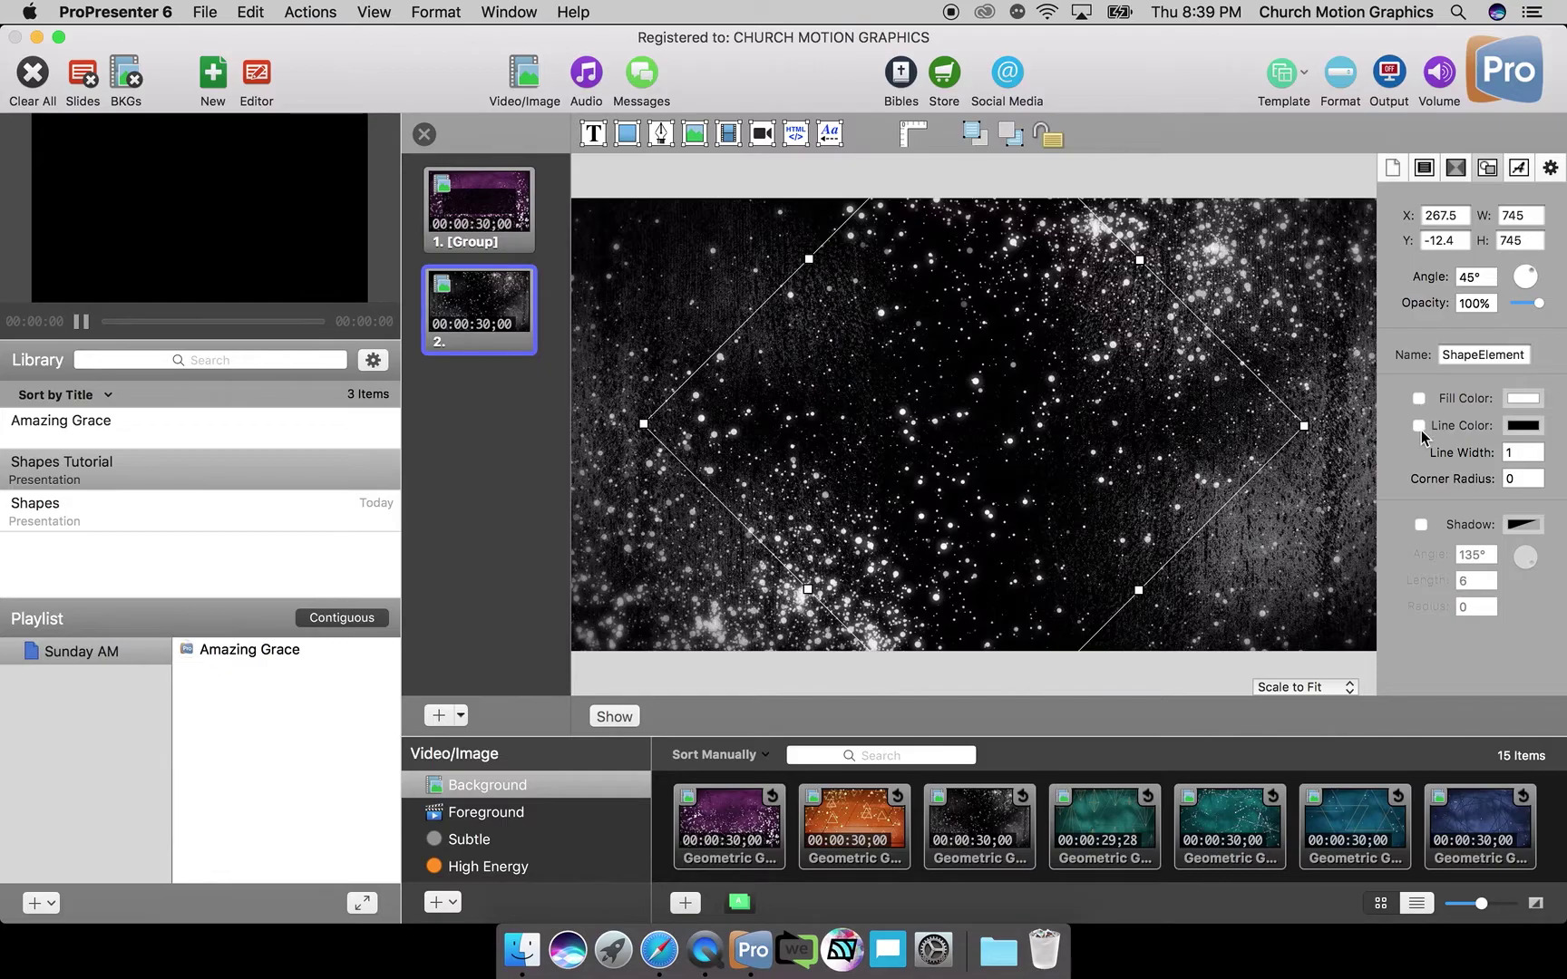
pyautogui.click(1419, 426)
pyautogui.click(1527, 427)
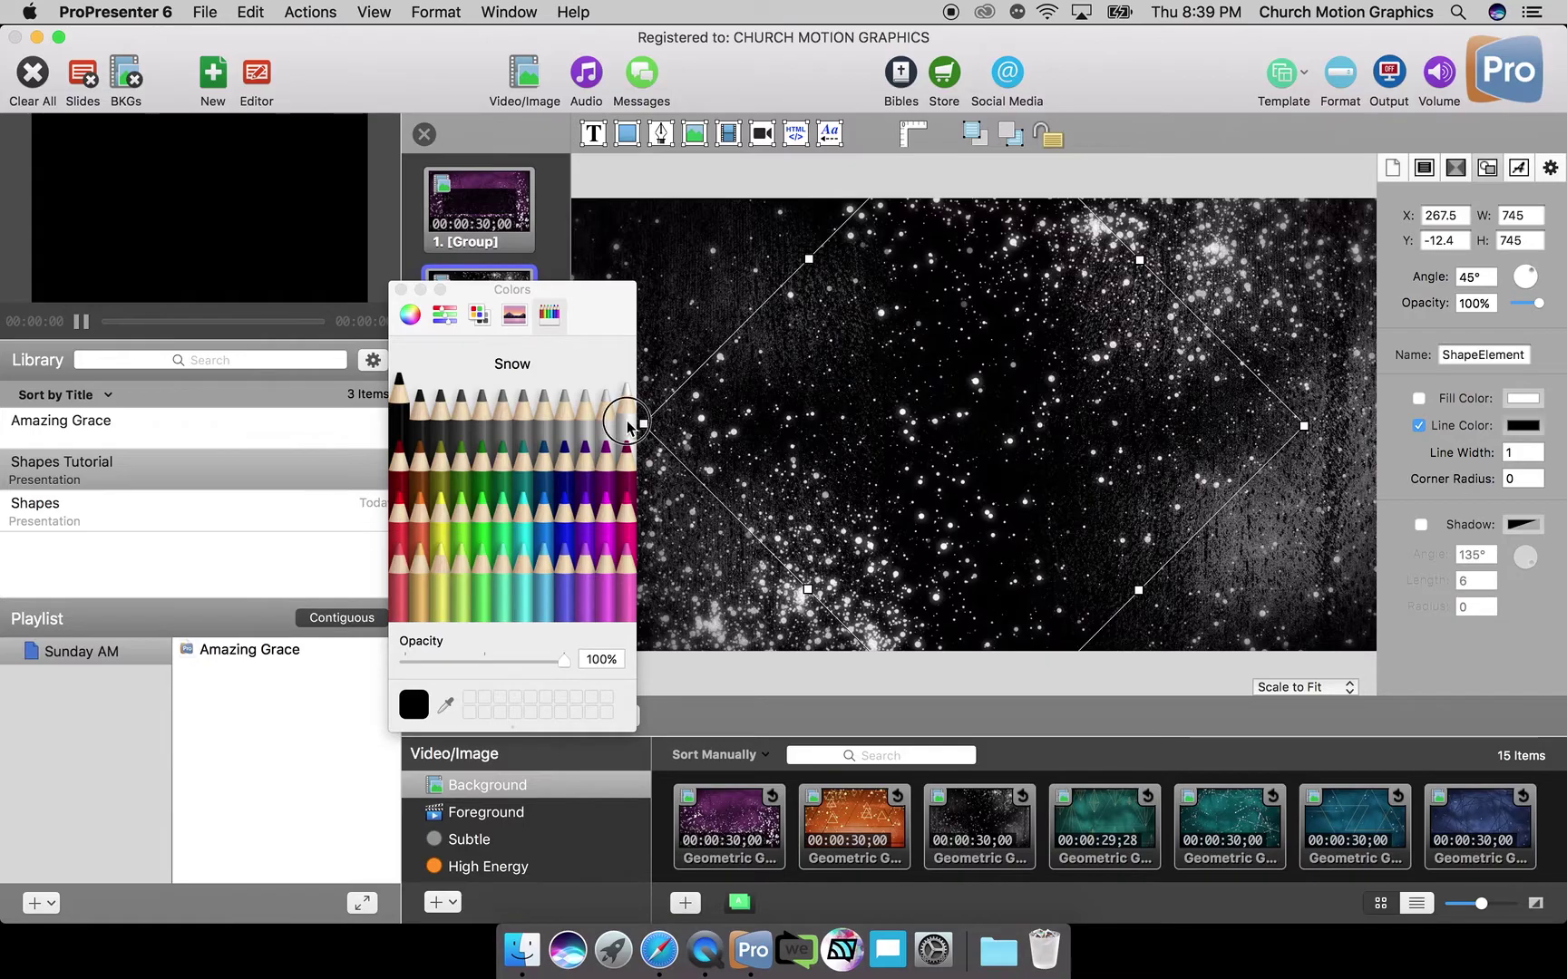
pyautogui.click(628, 424)
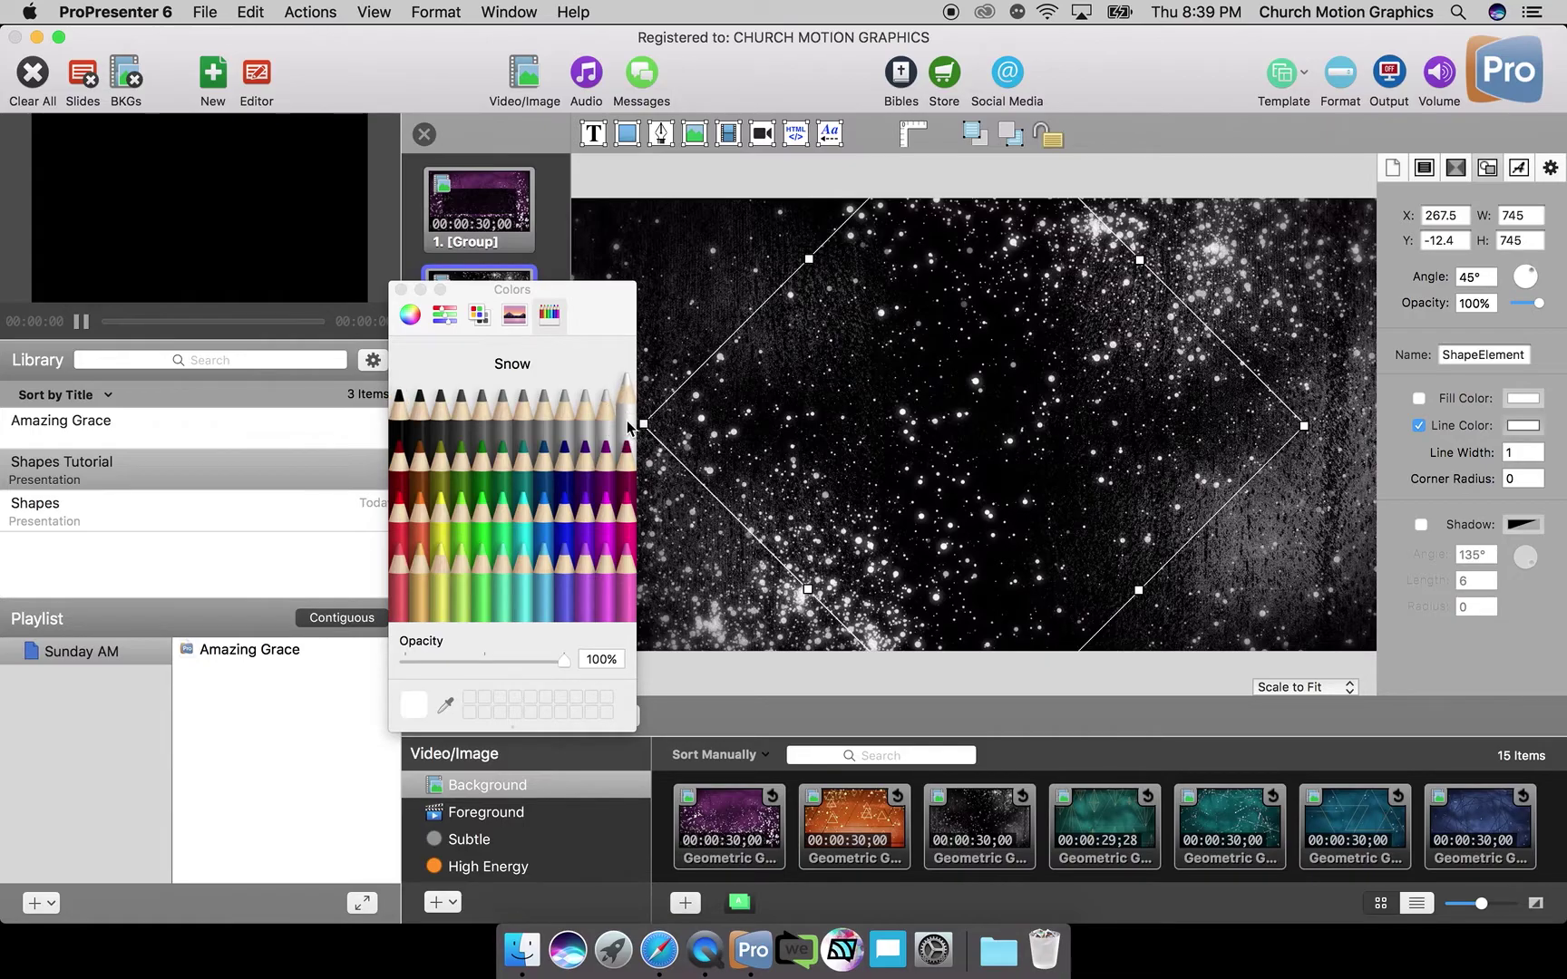
pyautogui.click(401, 291)
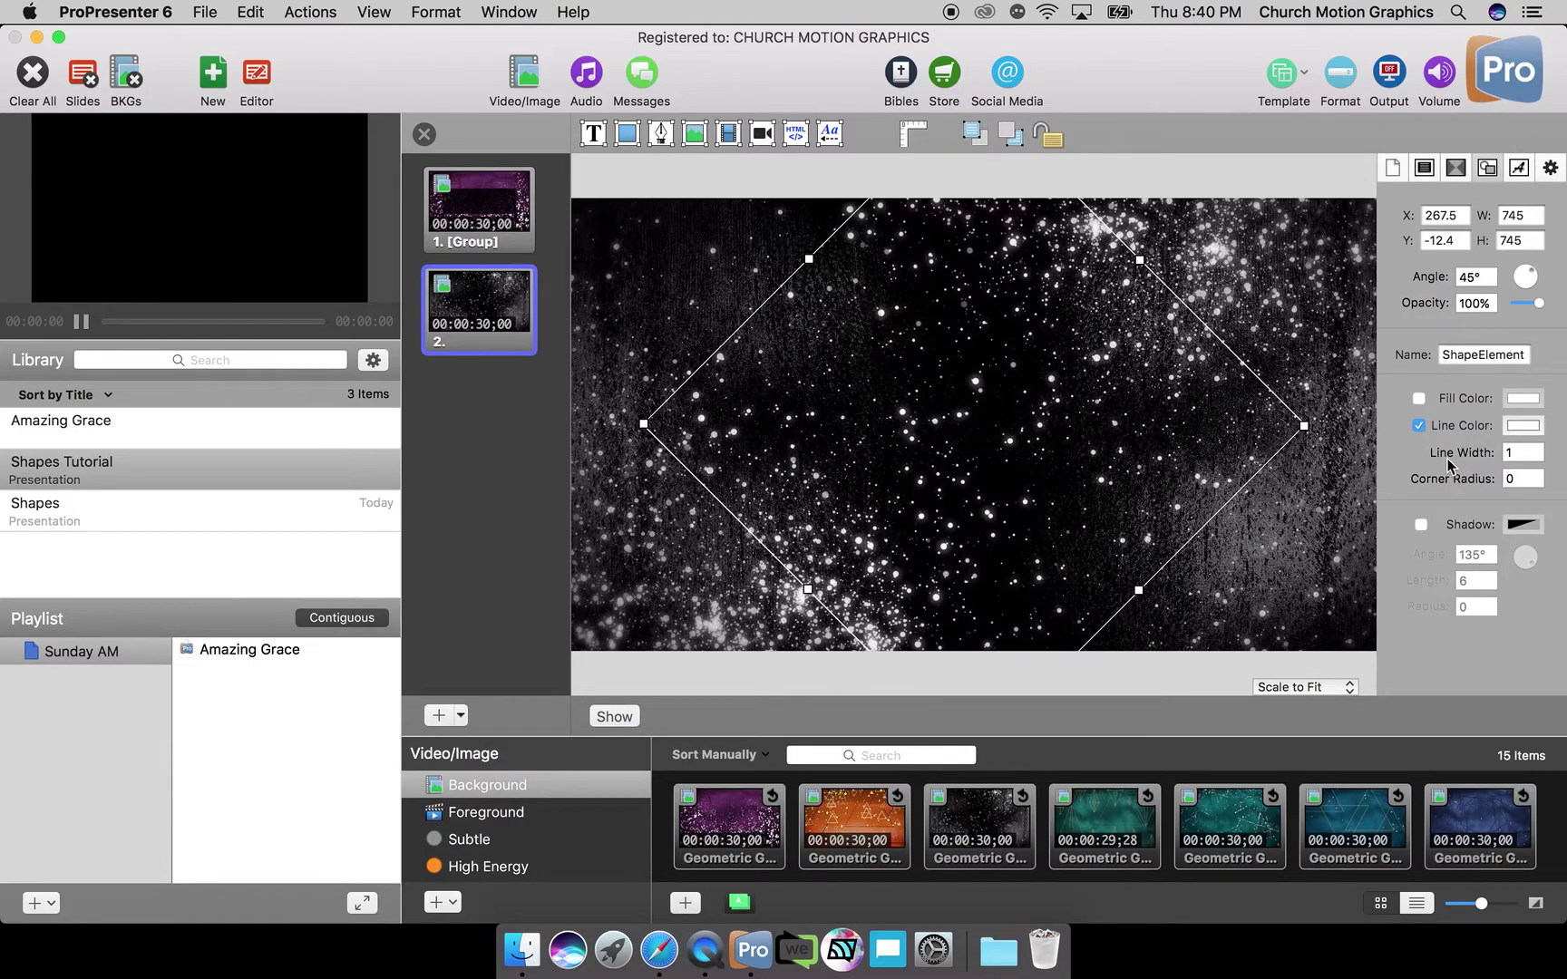
pyautogui.click(1523, 455)
pyautogui.write('20')
pyautogui.press('Return')
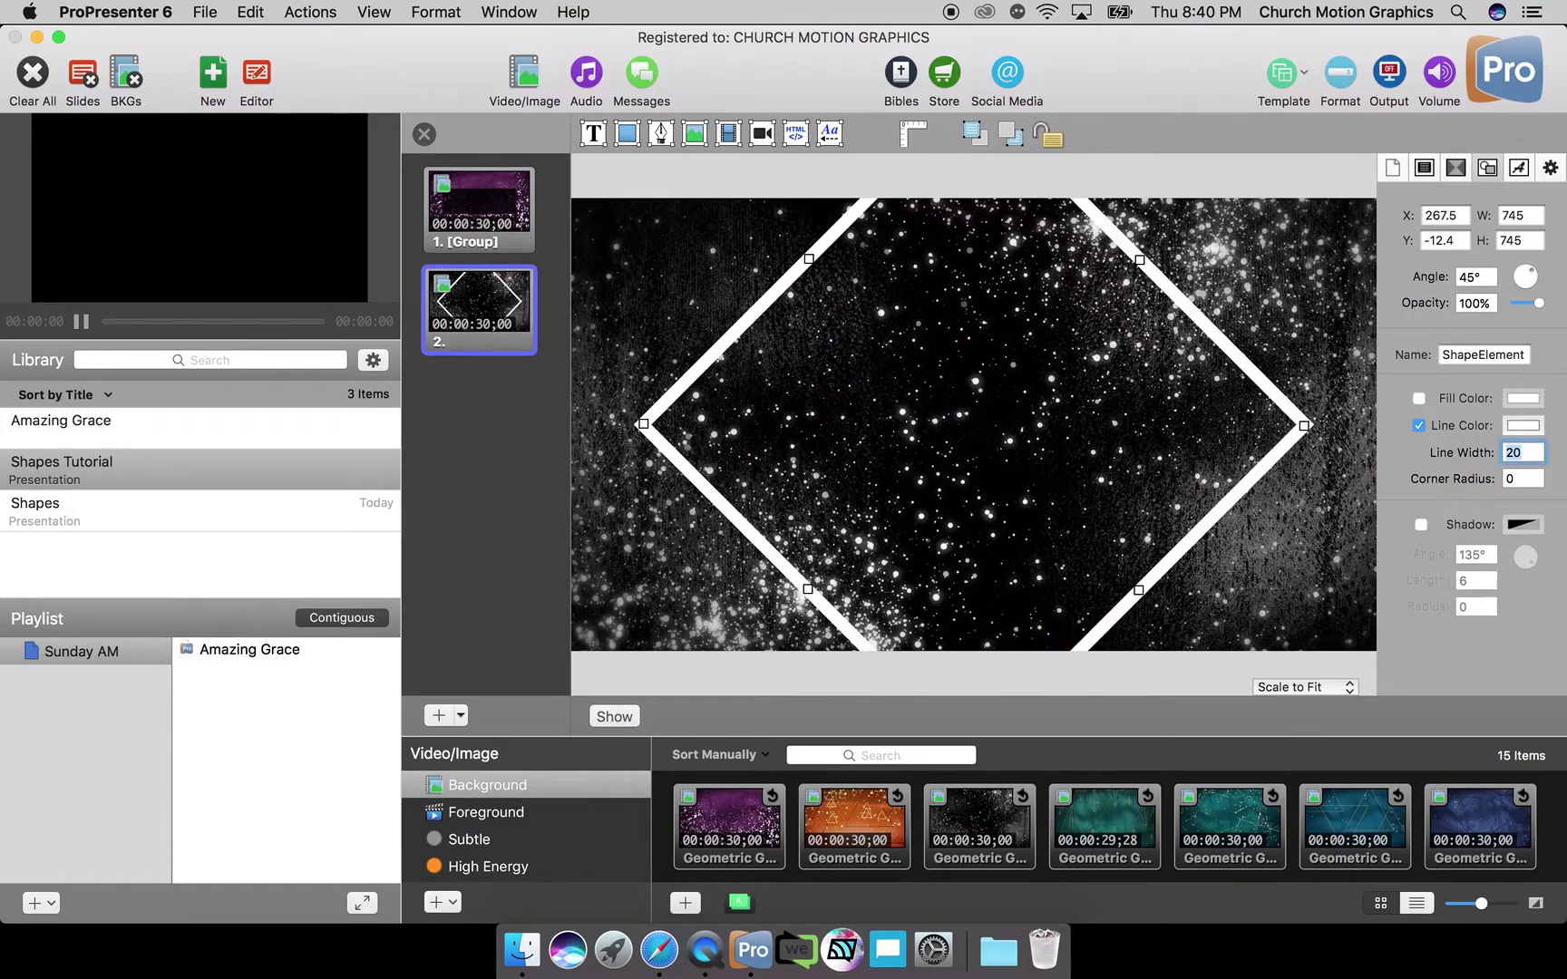
# Add a centred 'Double-click to edit' text box to slide 2.
pyautogui.click(1302, 575)
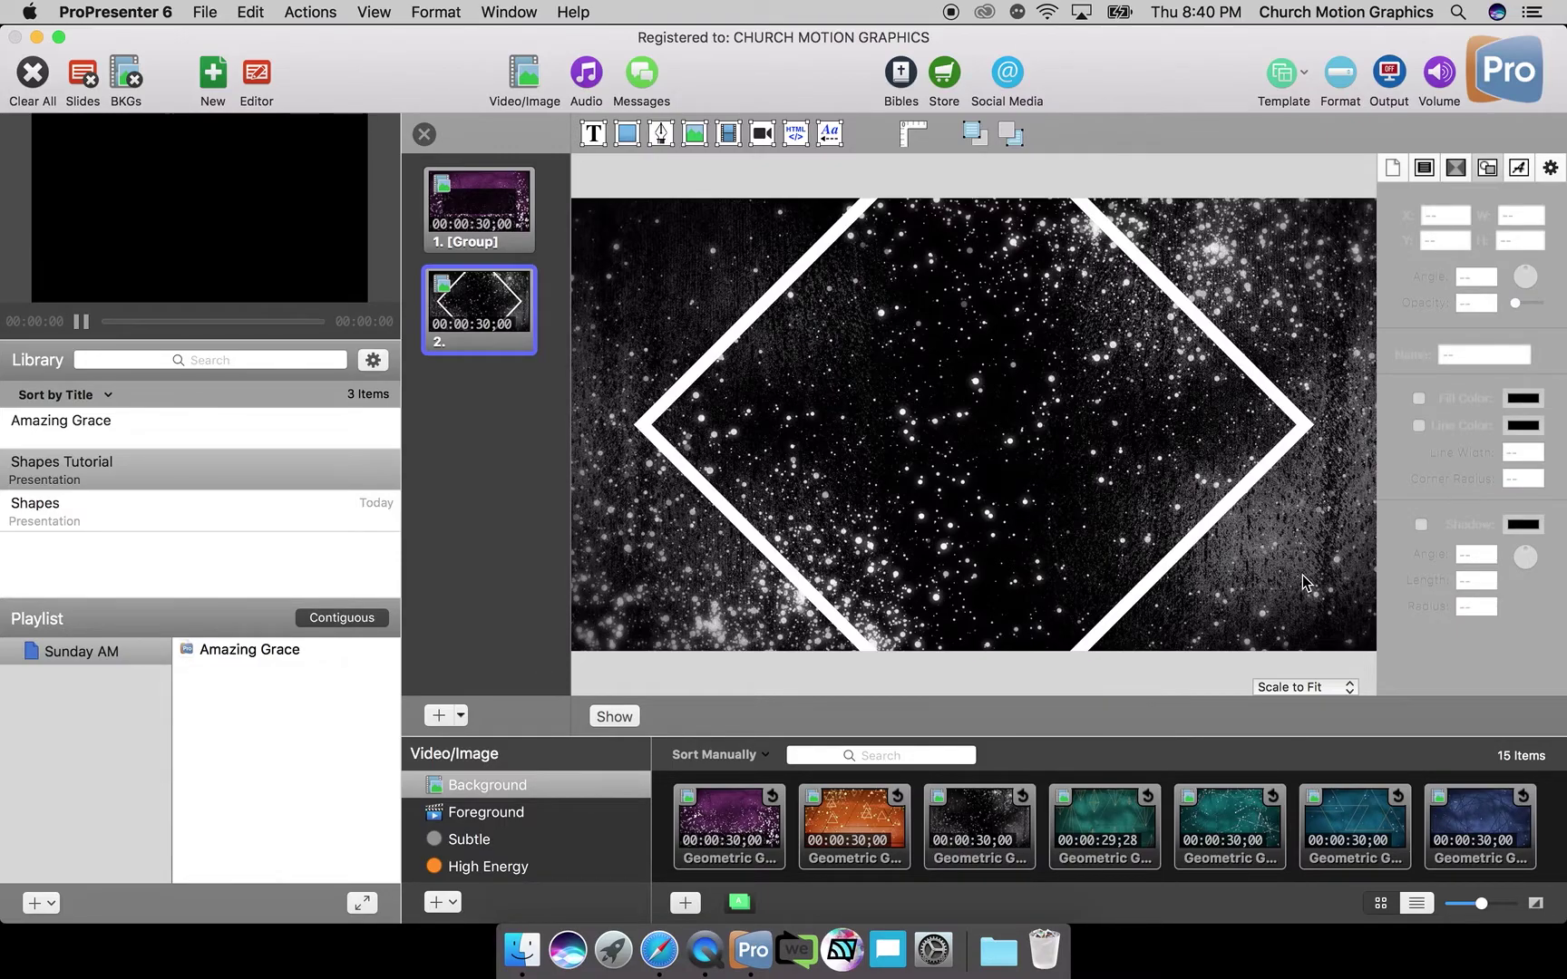
pyautogui.press('super+z')
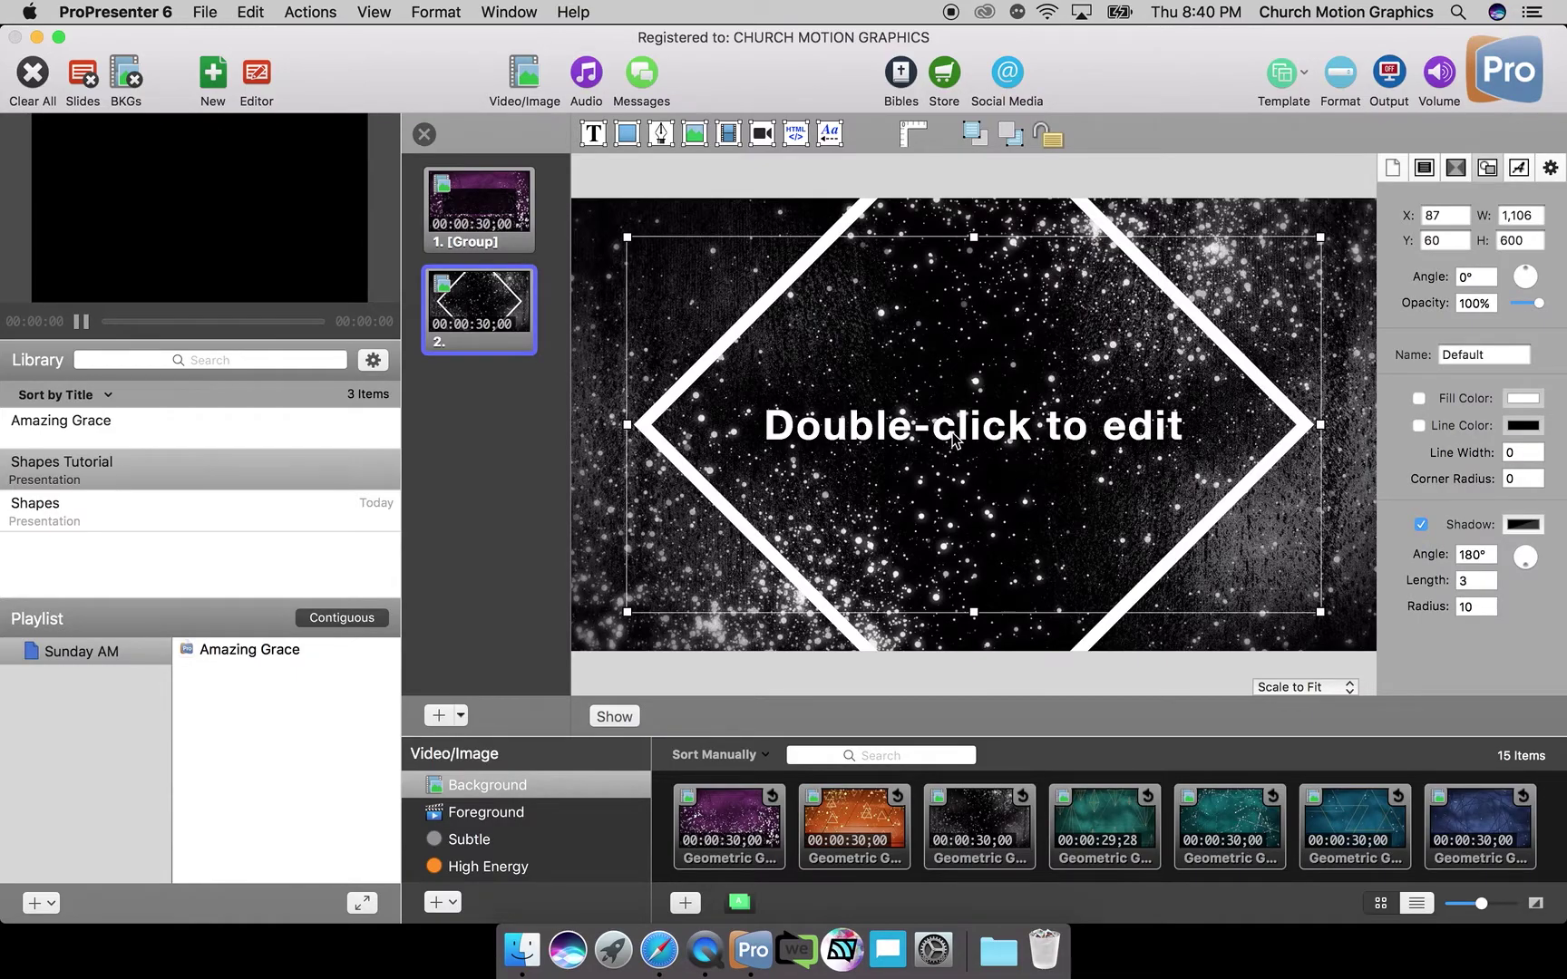
pyautogui.moveTo(952, 439); pyautogui.dragTo(952, 440)
pyautogui.click(1357, 348)
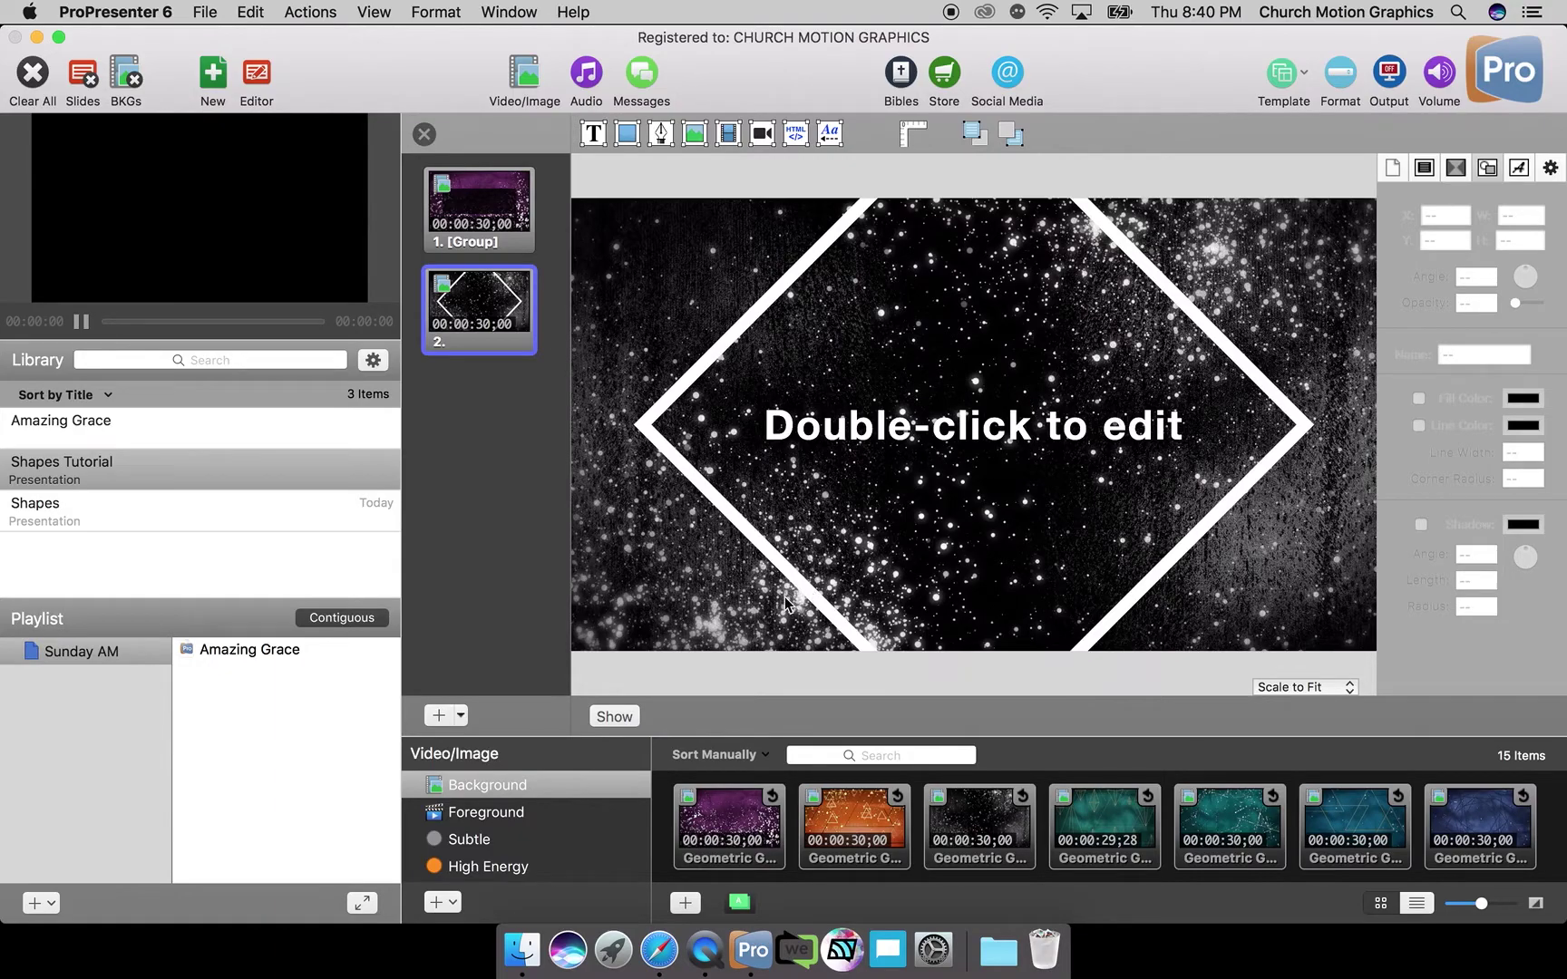
# Add a blank third slide, checking the Shapes presentation's third slide for reference.
pyautogui.click(438, 716)
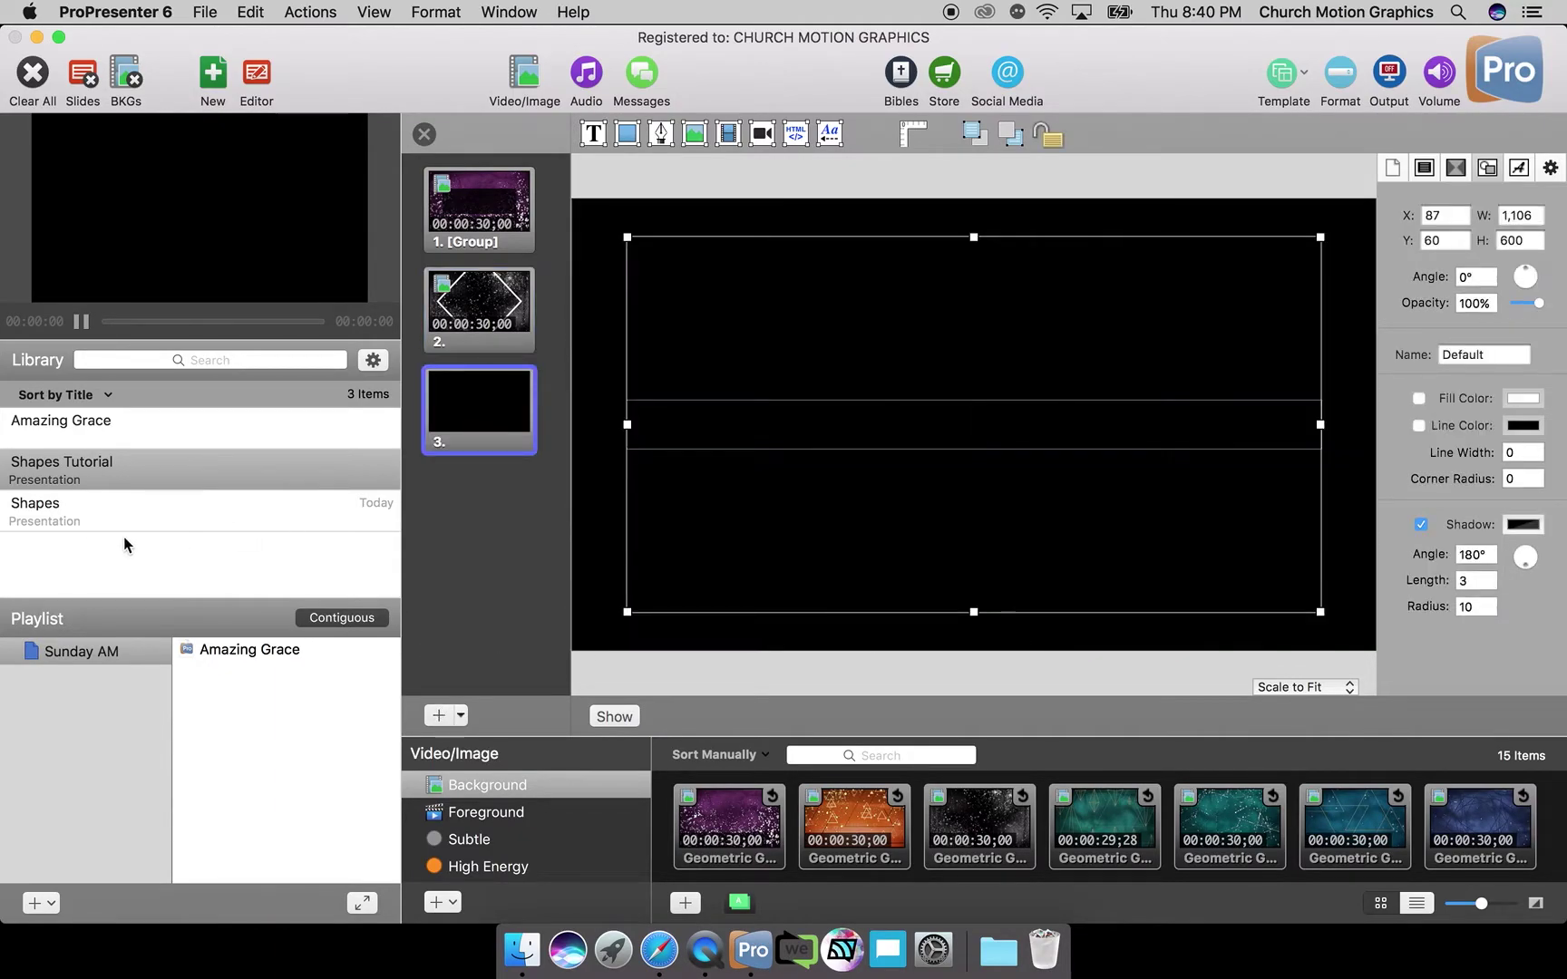
pyautogui.click(154, 515)
pyautogui.click(469, 418)
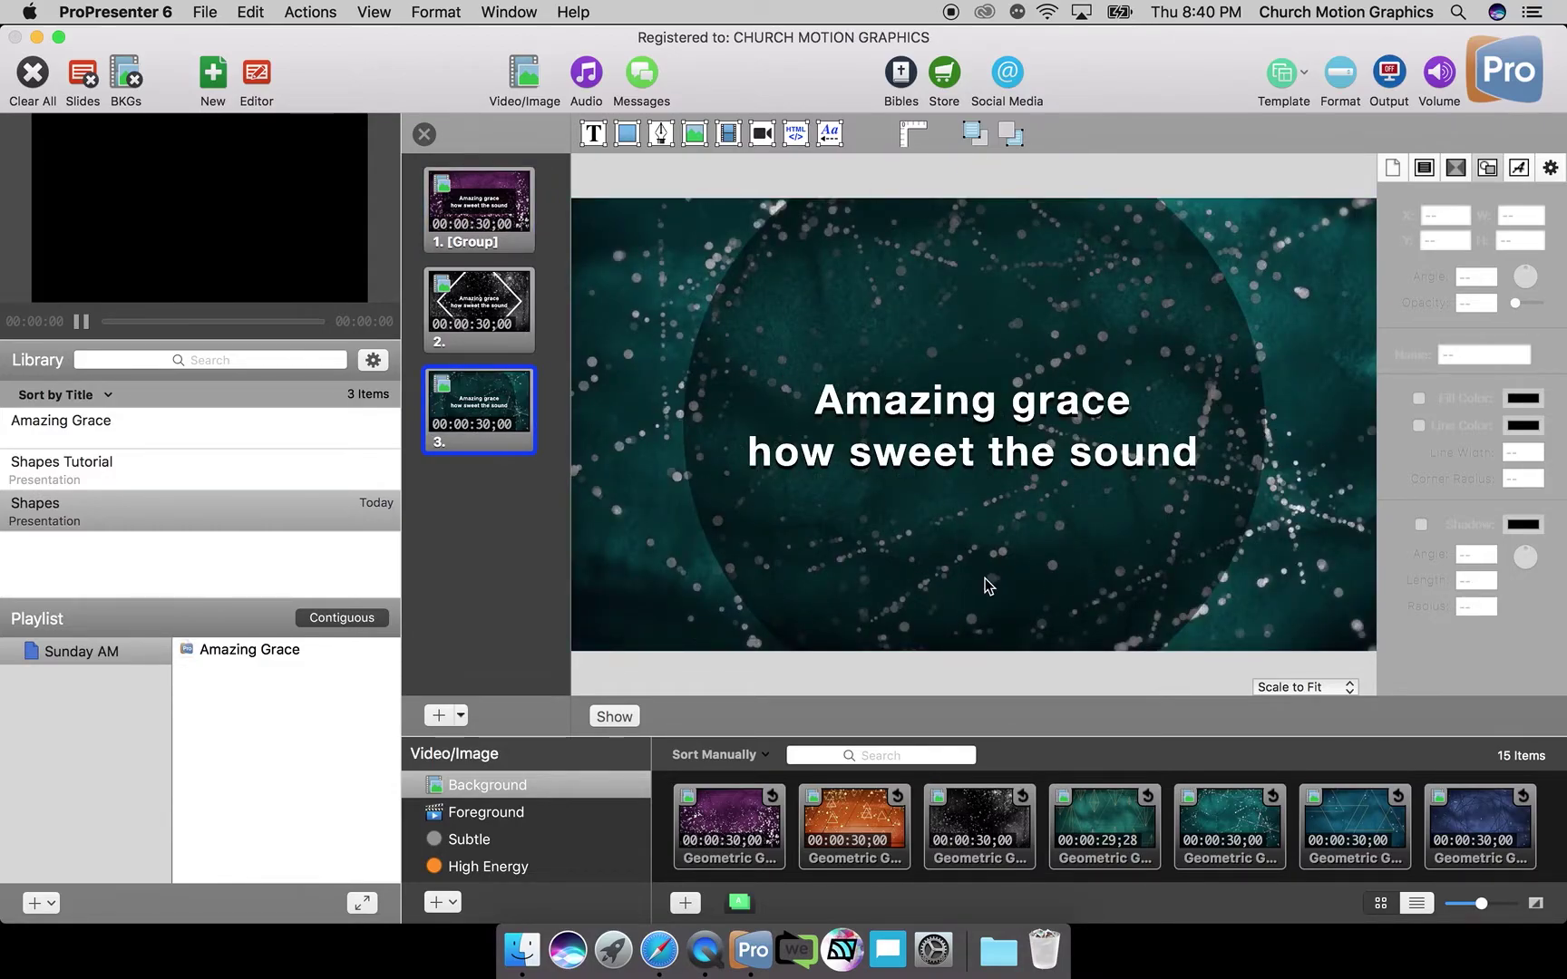
pyautogui.click(144, 476)
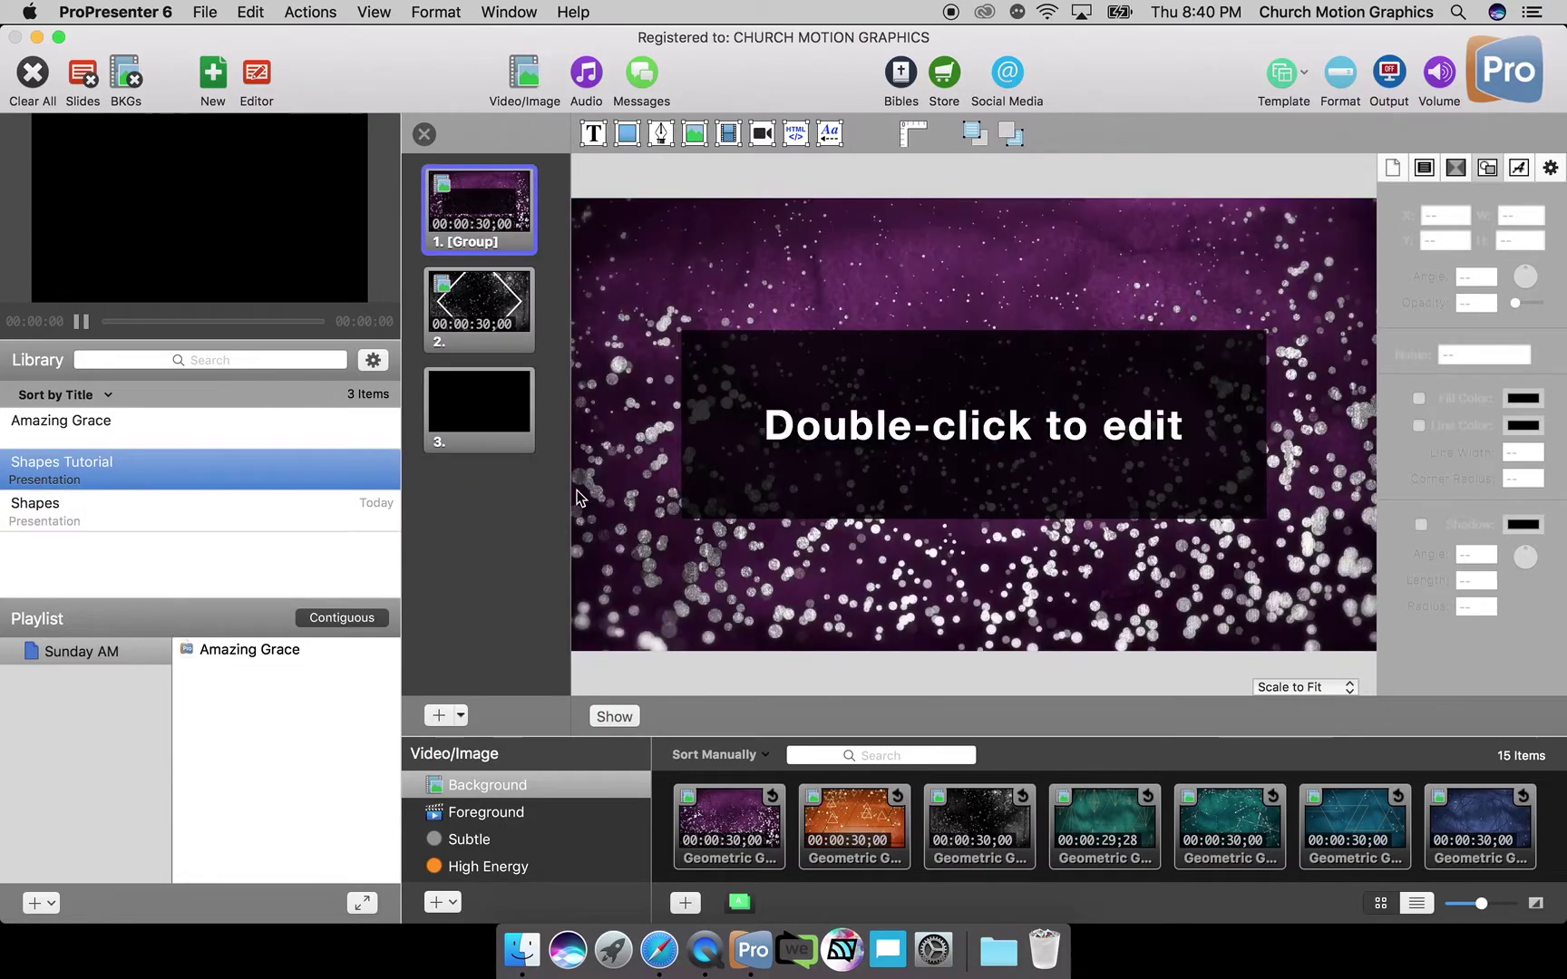
pyautogui.click(490, 413)
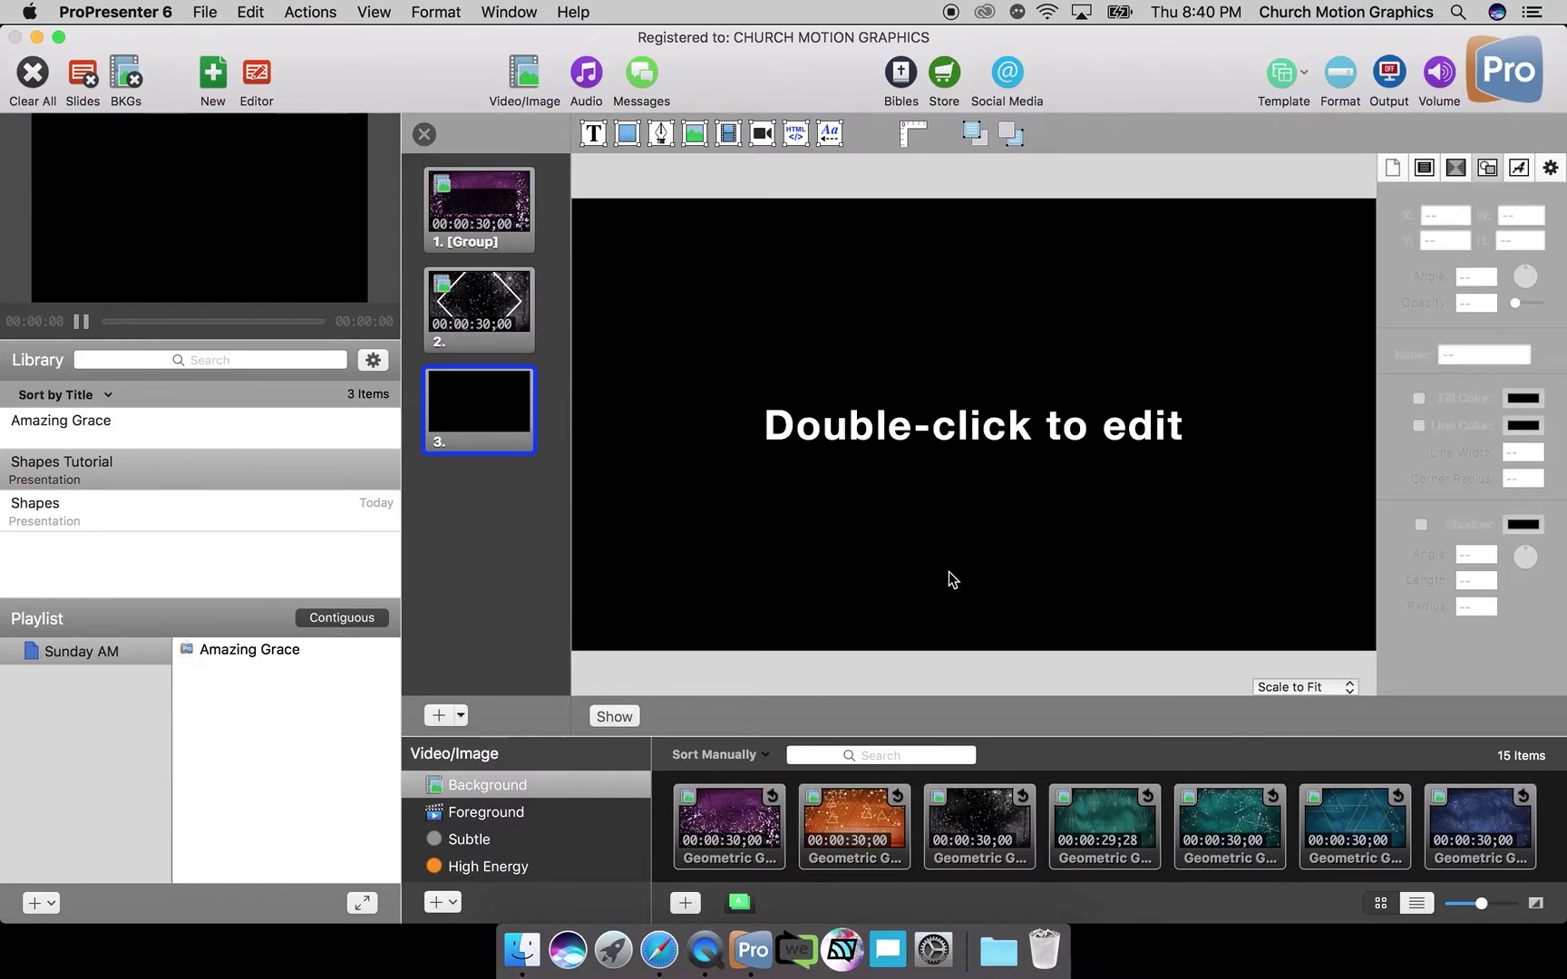
# Apply the teal Geometric background to slide 3 and delete its placeholder text box.
pyautogui.moveTo(1222, 829); pyautogui.dragTo(491, 424)
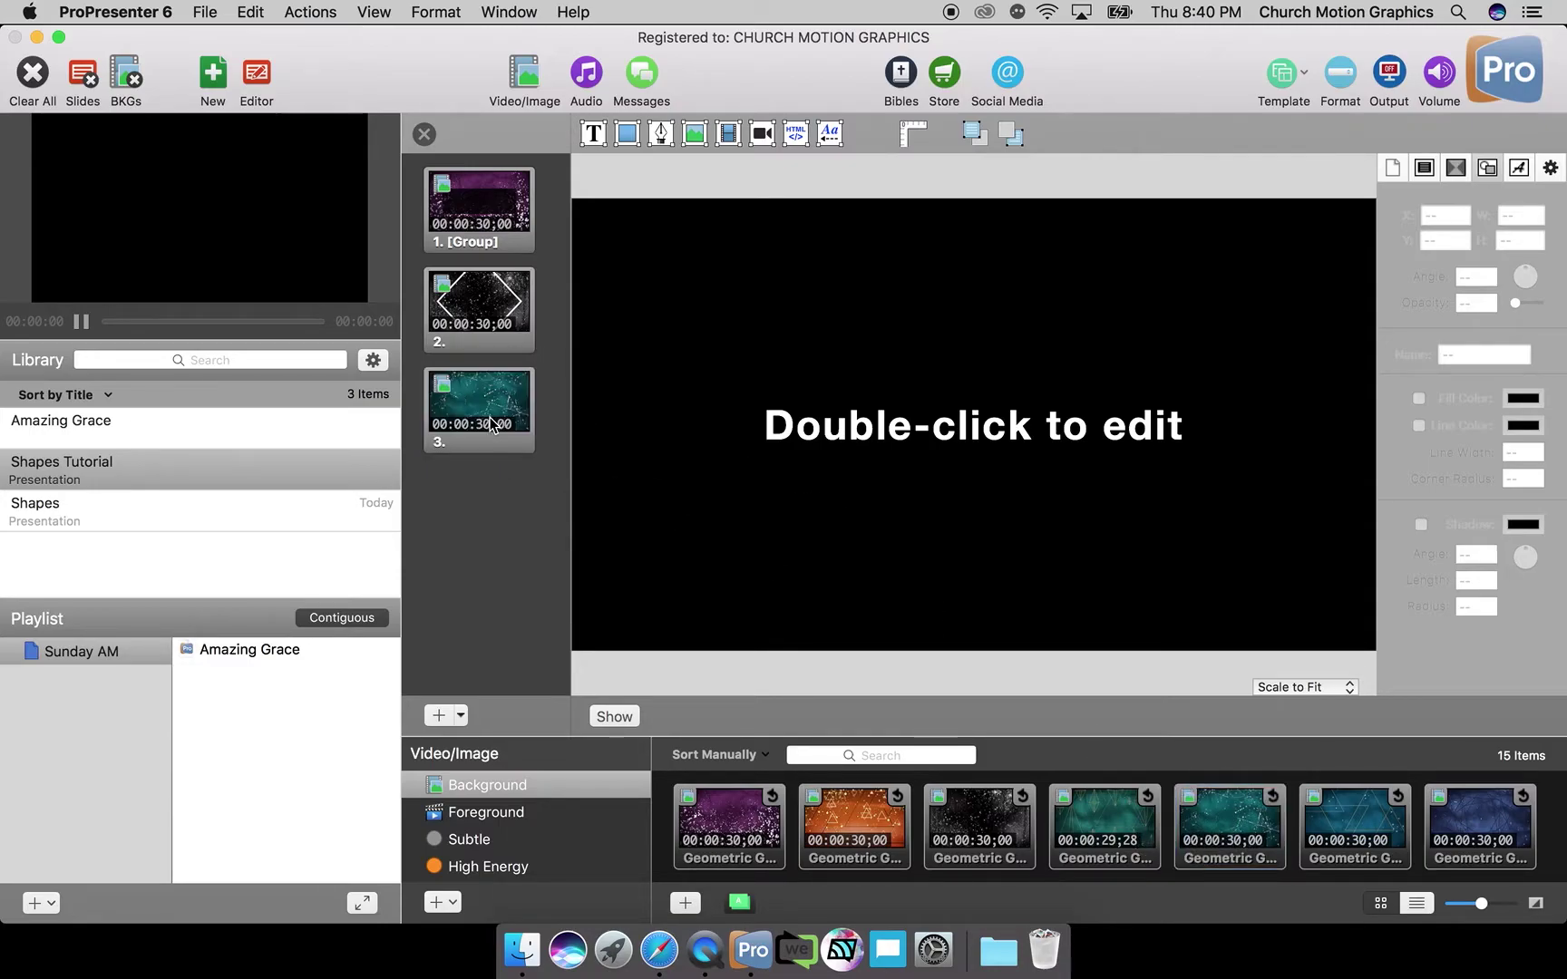
pyautogui.click(491, 425)
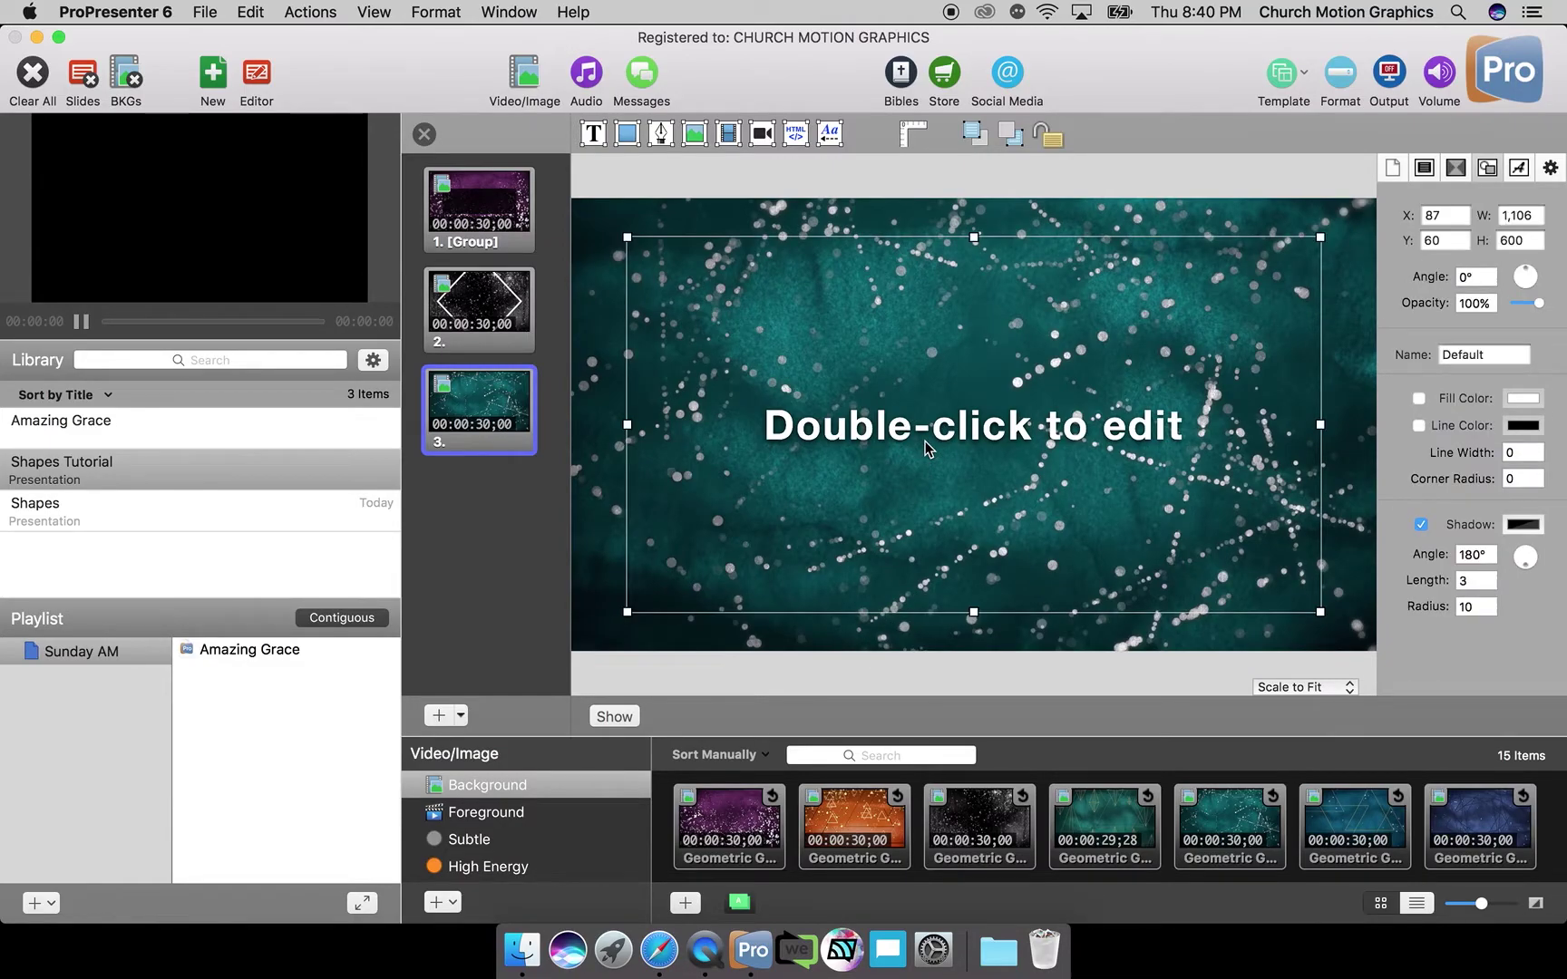
pyautogui.press('Delete')
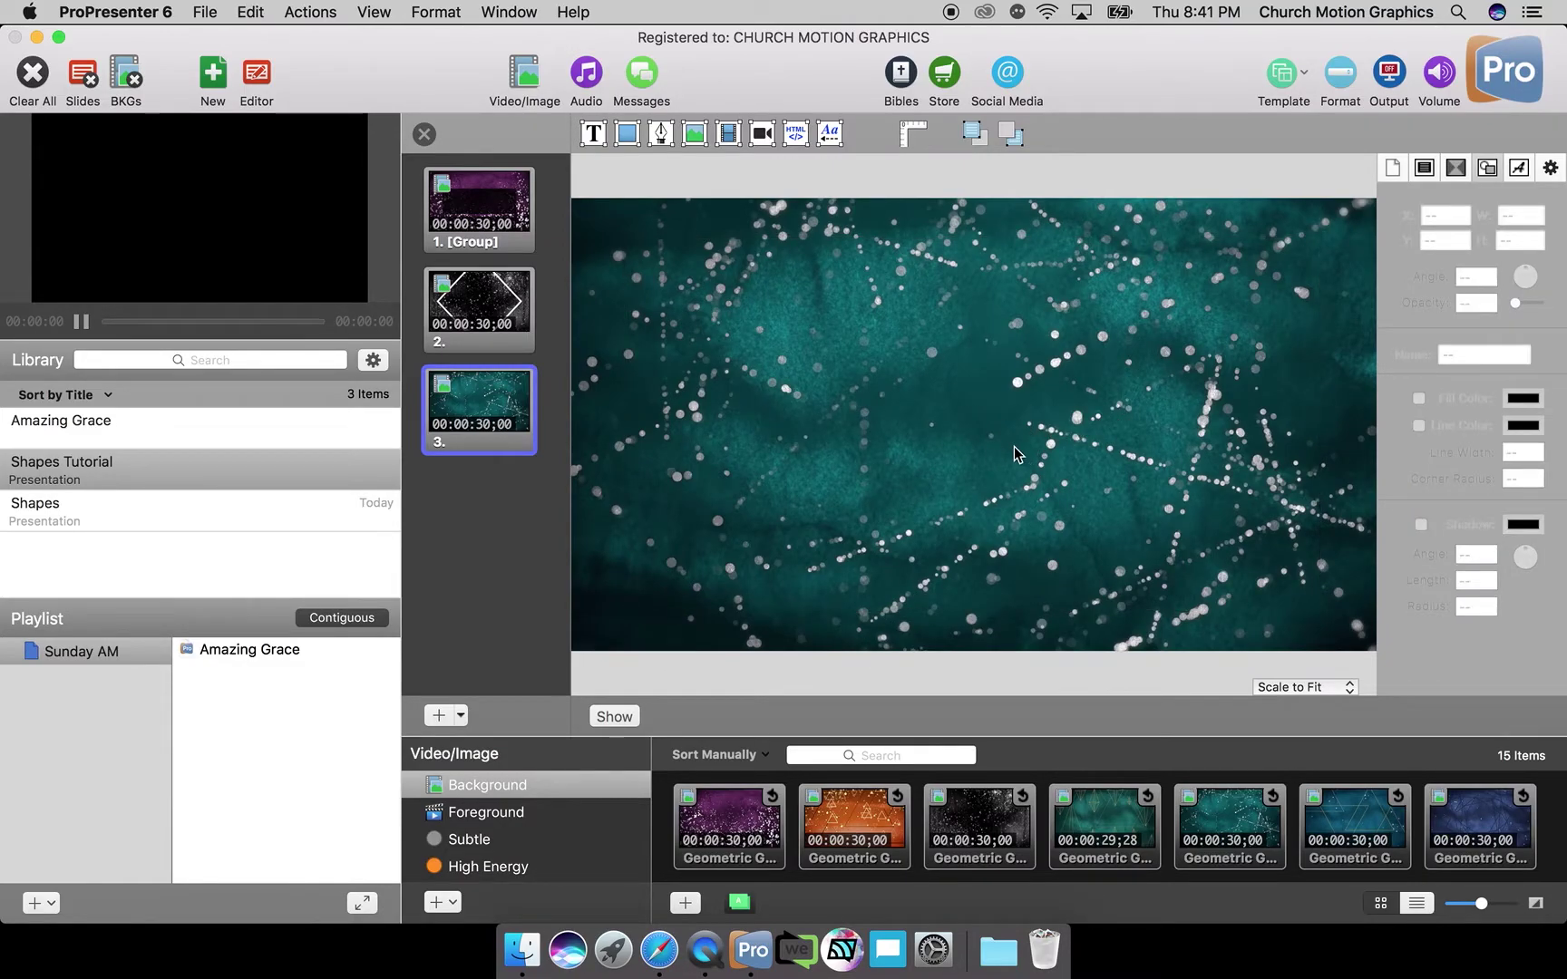
# Add a white 925 × 925 square to slide 3, placed at X 177.5, Y 53.
pyautogui.click(631, 137)
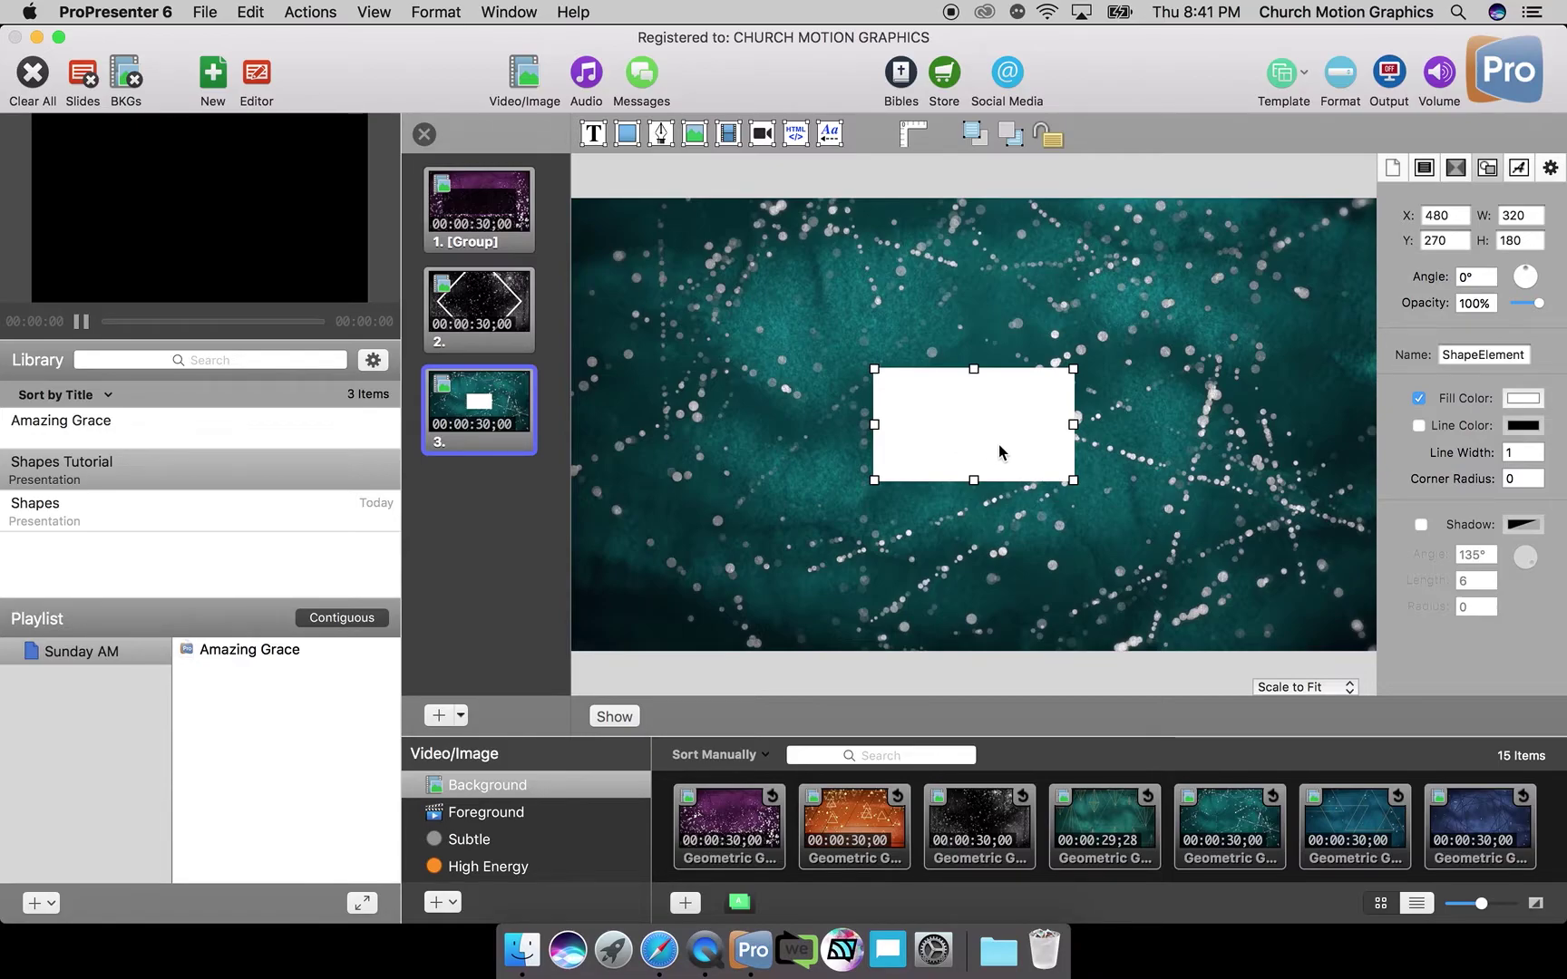
pyautogui.doubleClick(1536, 218)
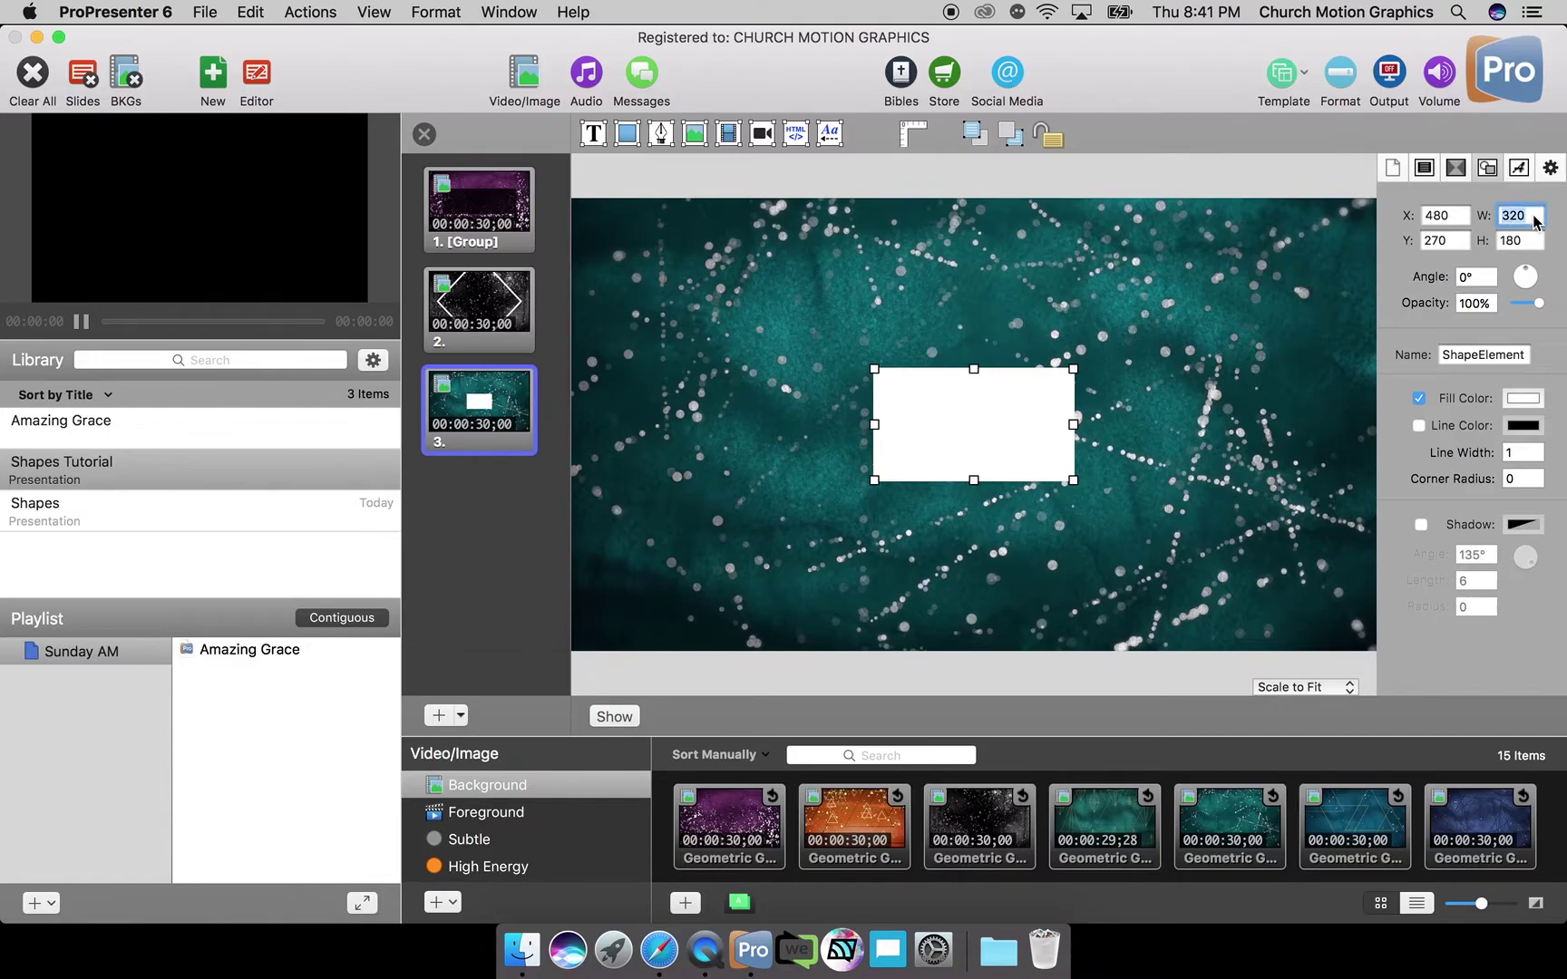
pyautogui.write('925')
pyautogui.doubleClick(1531, 243)
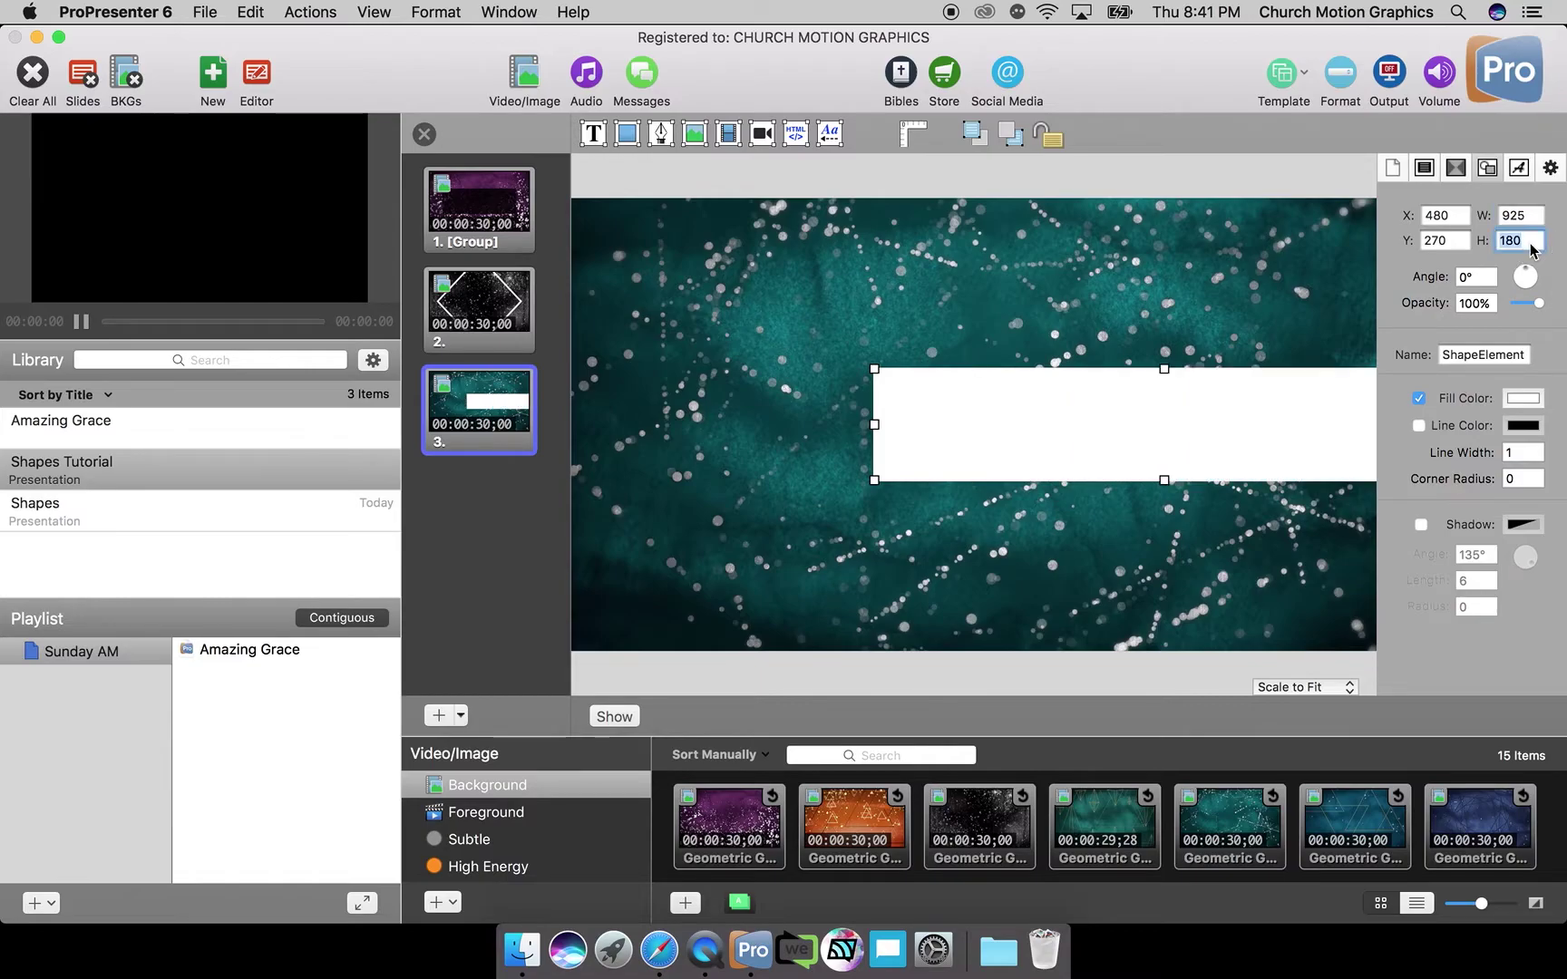
pyautogui.write('925')
pyautogui.press('Tab')
pyautogui.moveTo(1118, 478); pyautogui.dragTo(1040, 390)
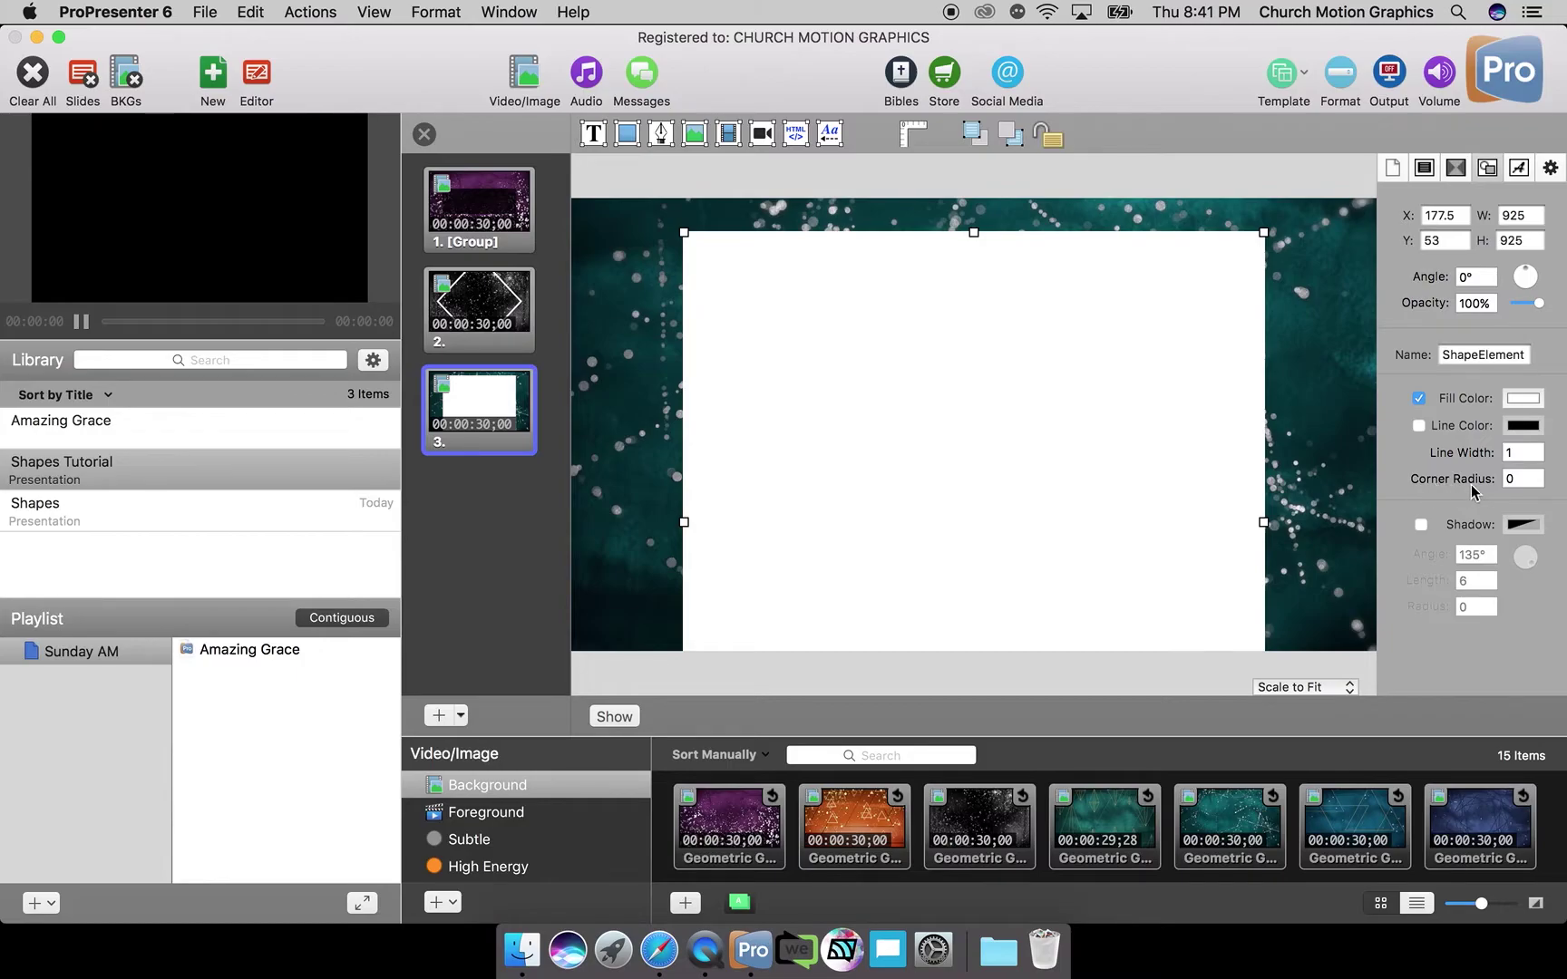
# Try corner radii of 20 and 50 on the square, previewing the rounded corners.
pyautogui.doubleClick(1523, 486)
pyautogui.write('20')
pyautogui.hotkey('shift', 'Tab')
pyautogui.click(1318, 370)
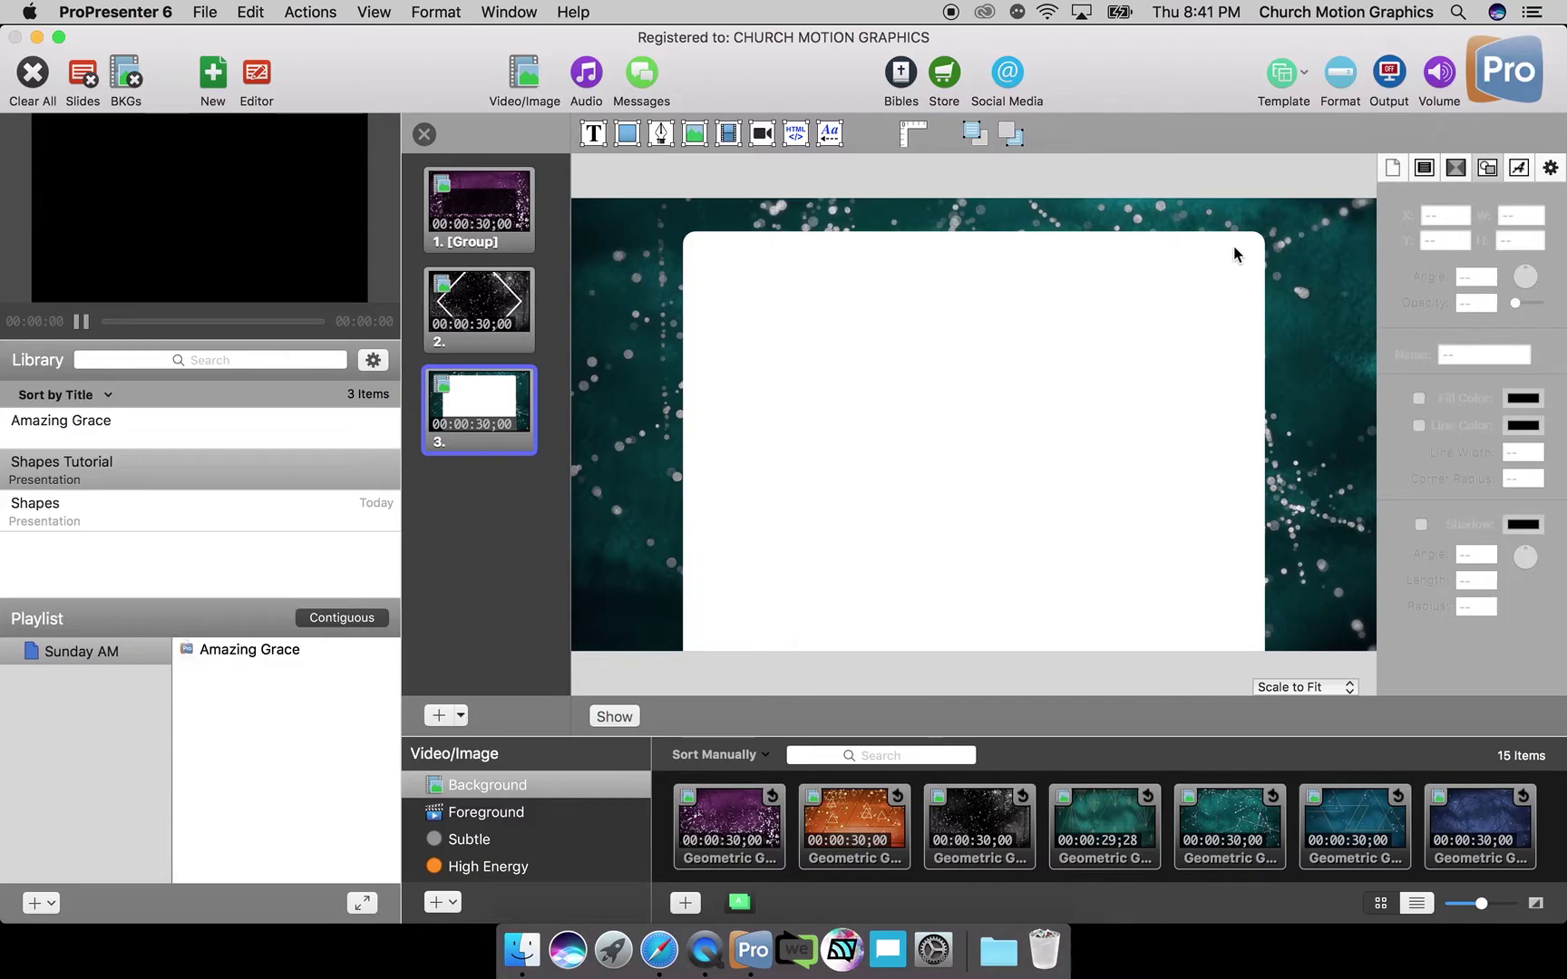
pyautogui.click(1071, 466)
pyautogui.click(1529, 483)
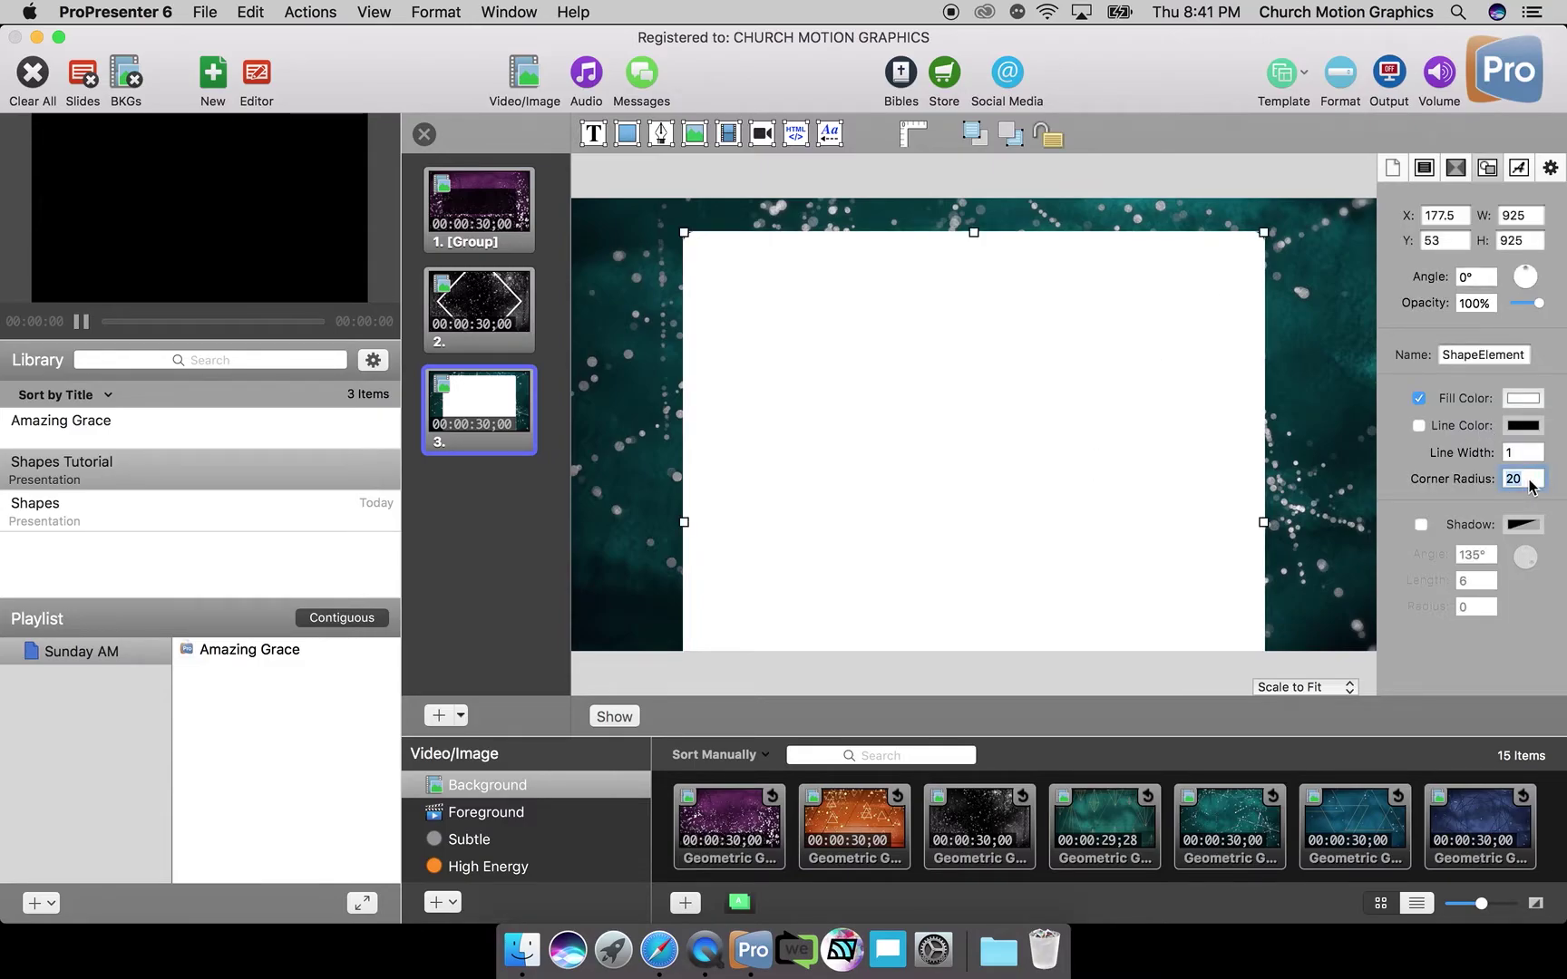
pyautogui.click(1295, 473)
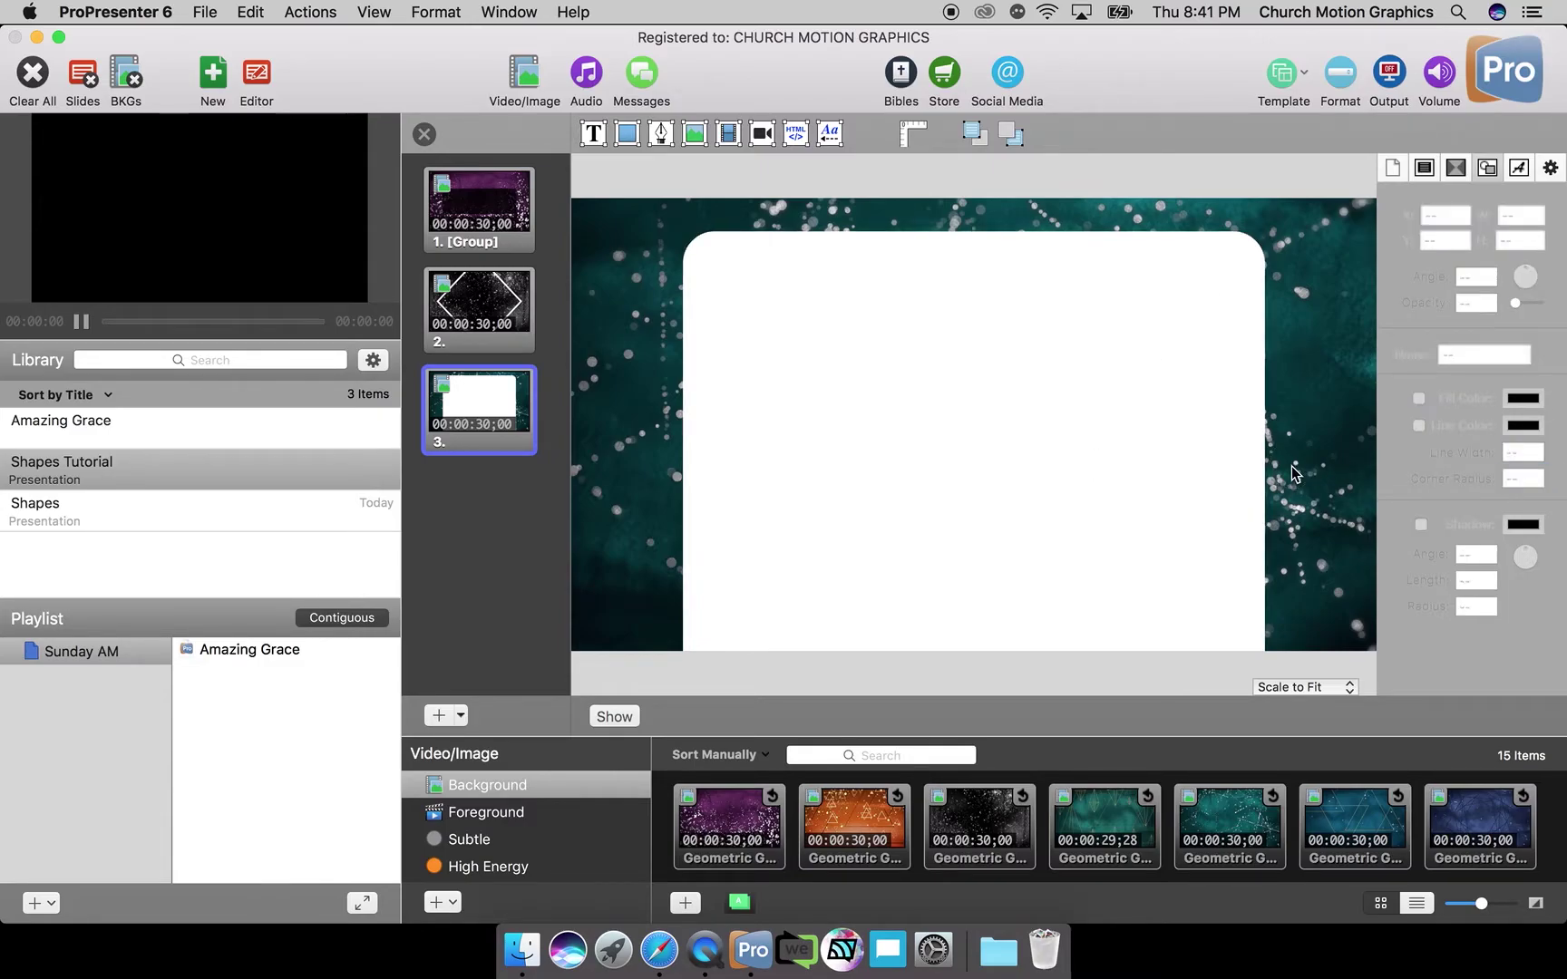
pyautogui.click(1025, 524)
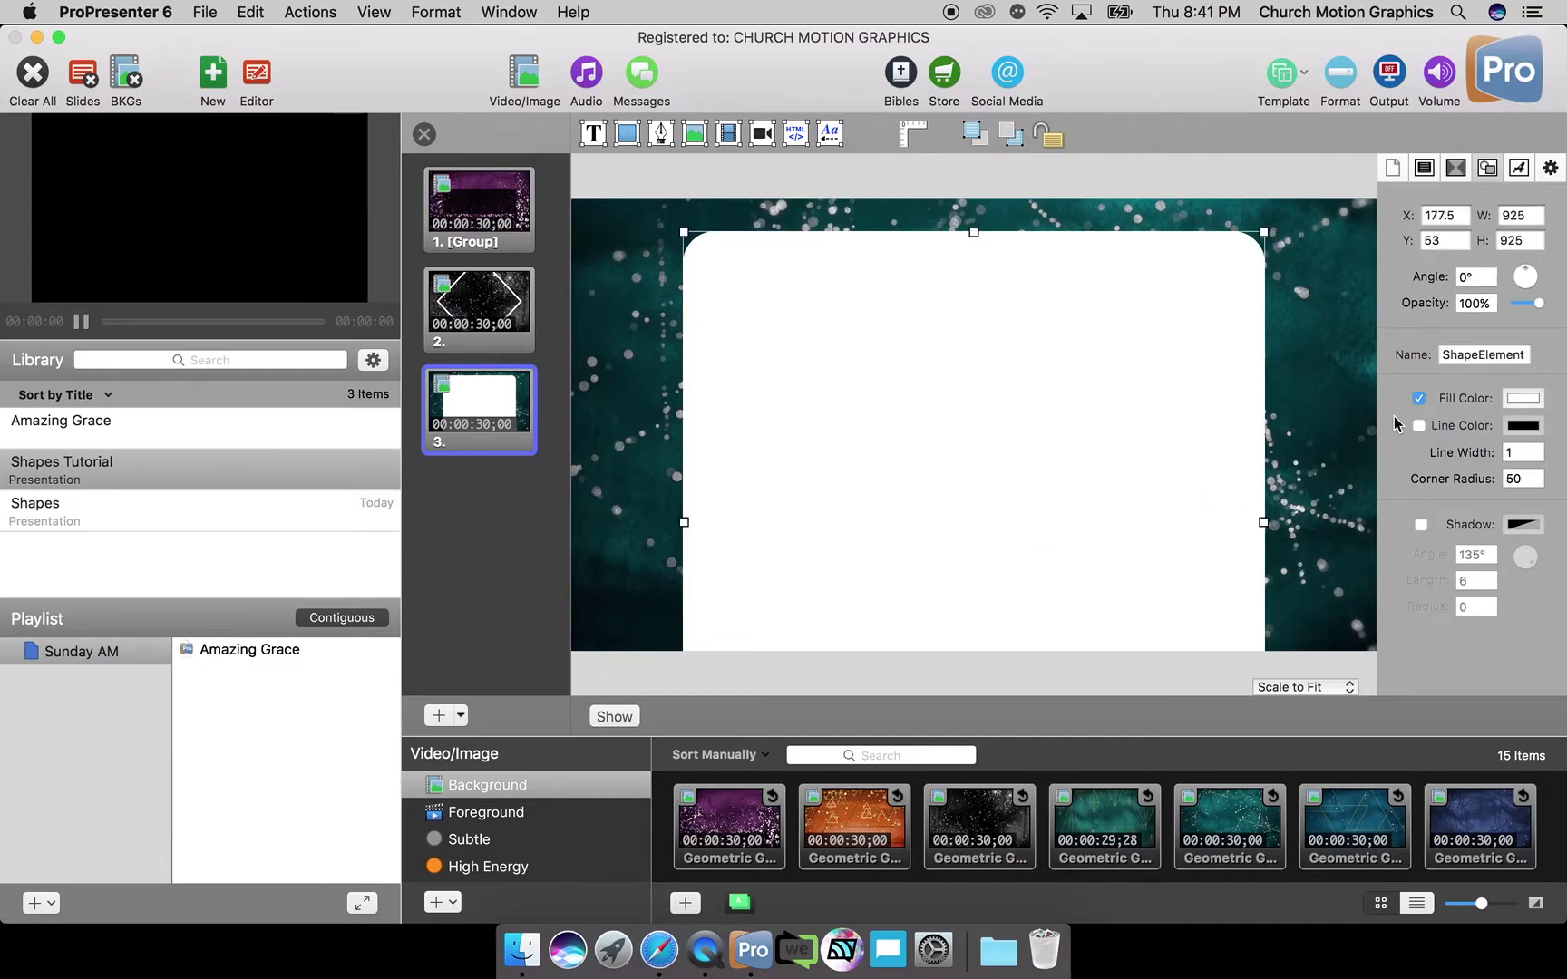
# Set the corner radius to 1000 to form a circle and move it up.
pyautogui.click(1531, 482)
pyautogui.write('1000')
pyautogui.press('Return')
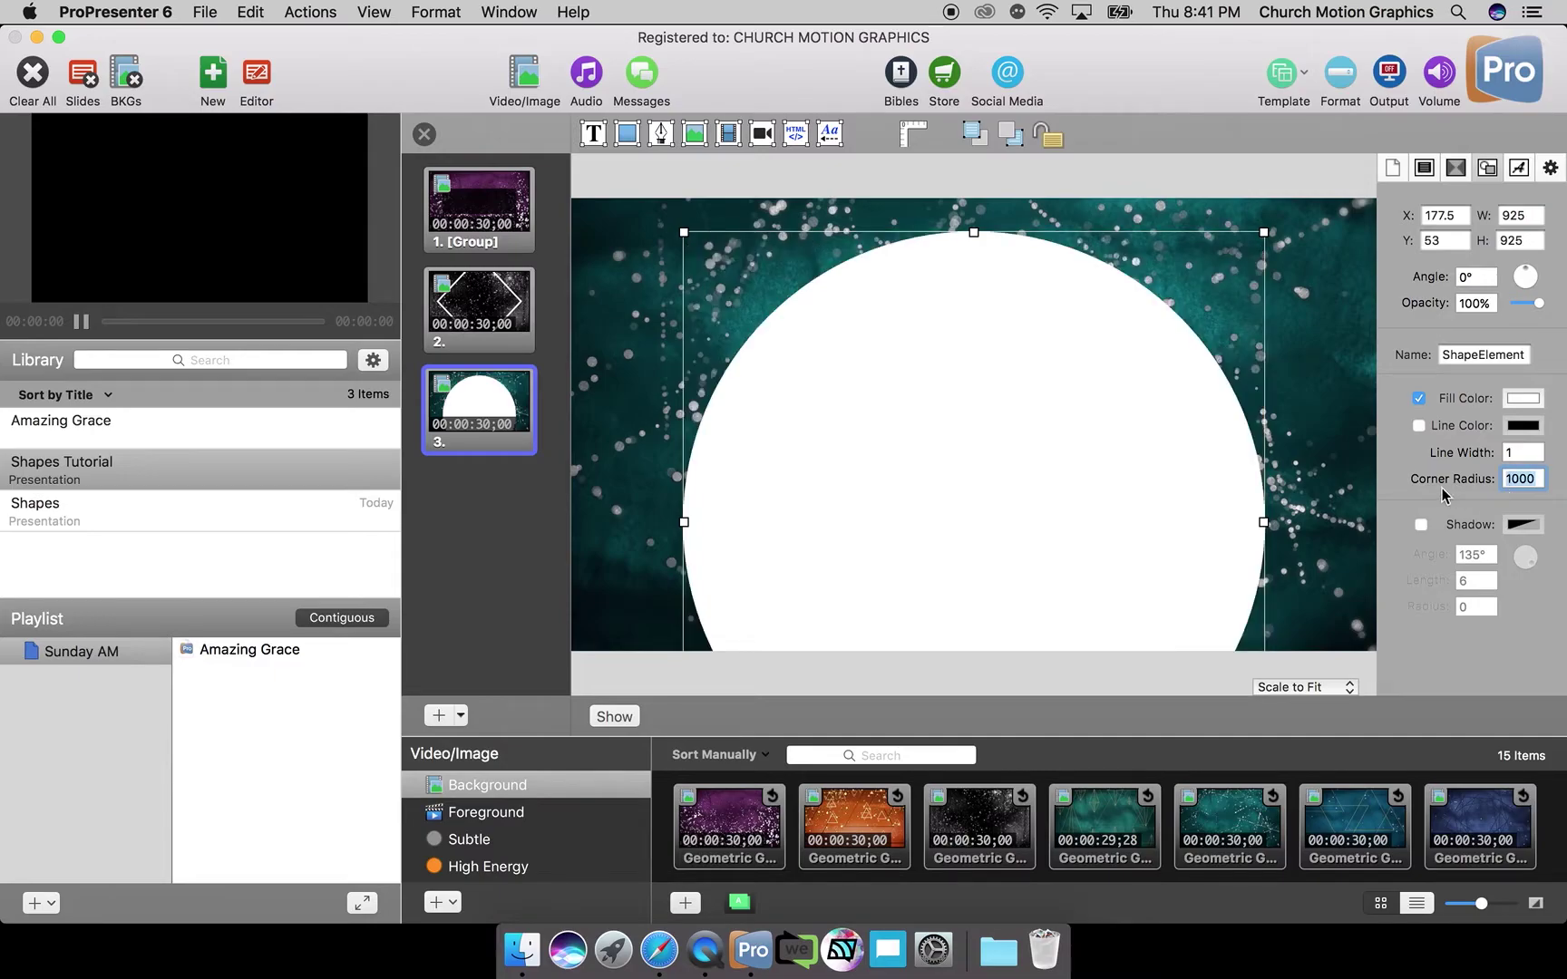
pyautogui.click(1302, 464)
pyautogui.moveTo(1042, 570); pyautogui.dragTo(1042, 486)
# Give the circle a black (Licorice) fill at 50% opacity.
pyautogui.click(1342, 344)
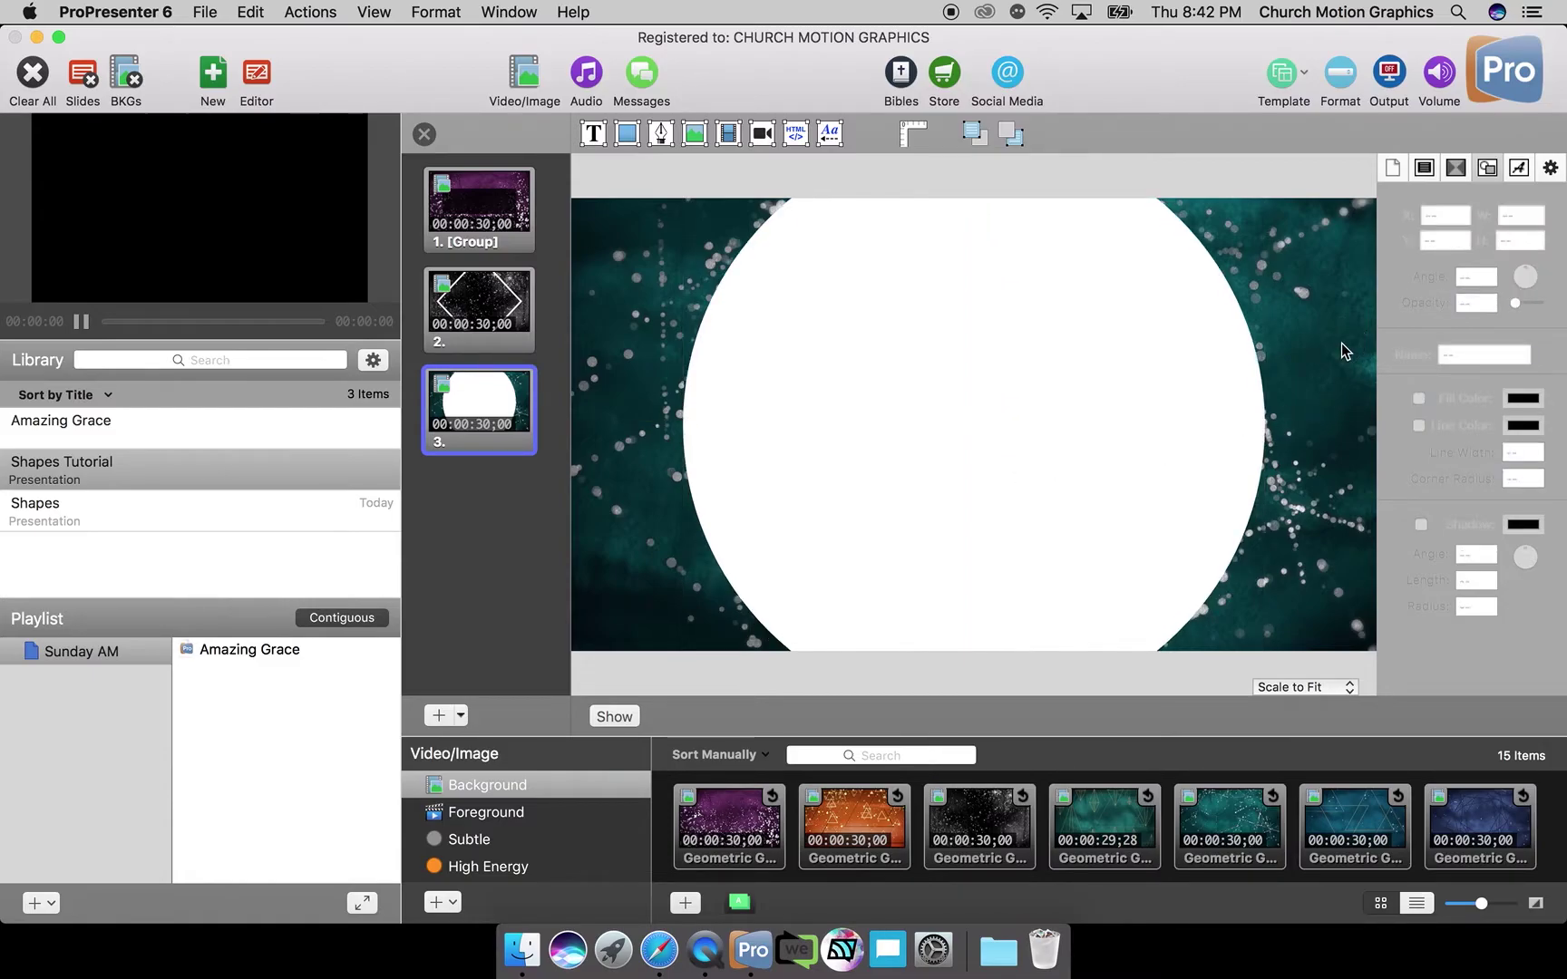
pyautogui.click(1080, 447)
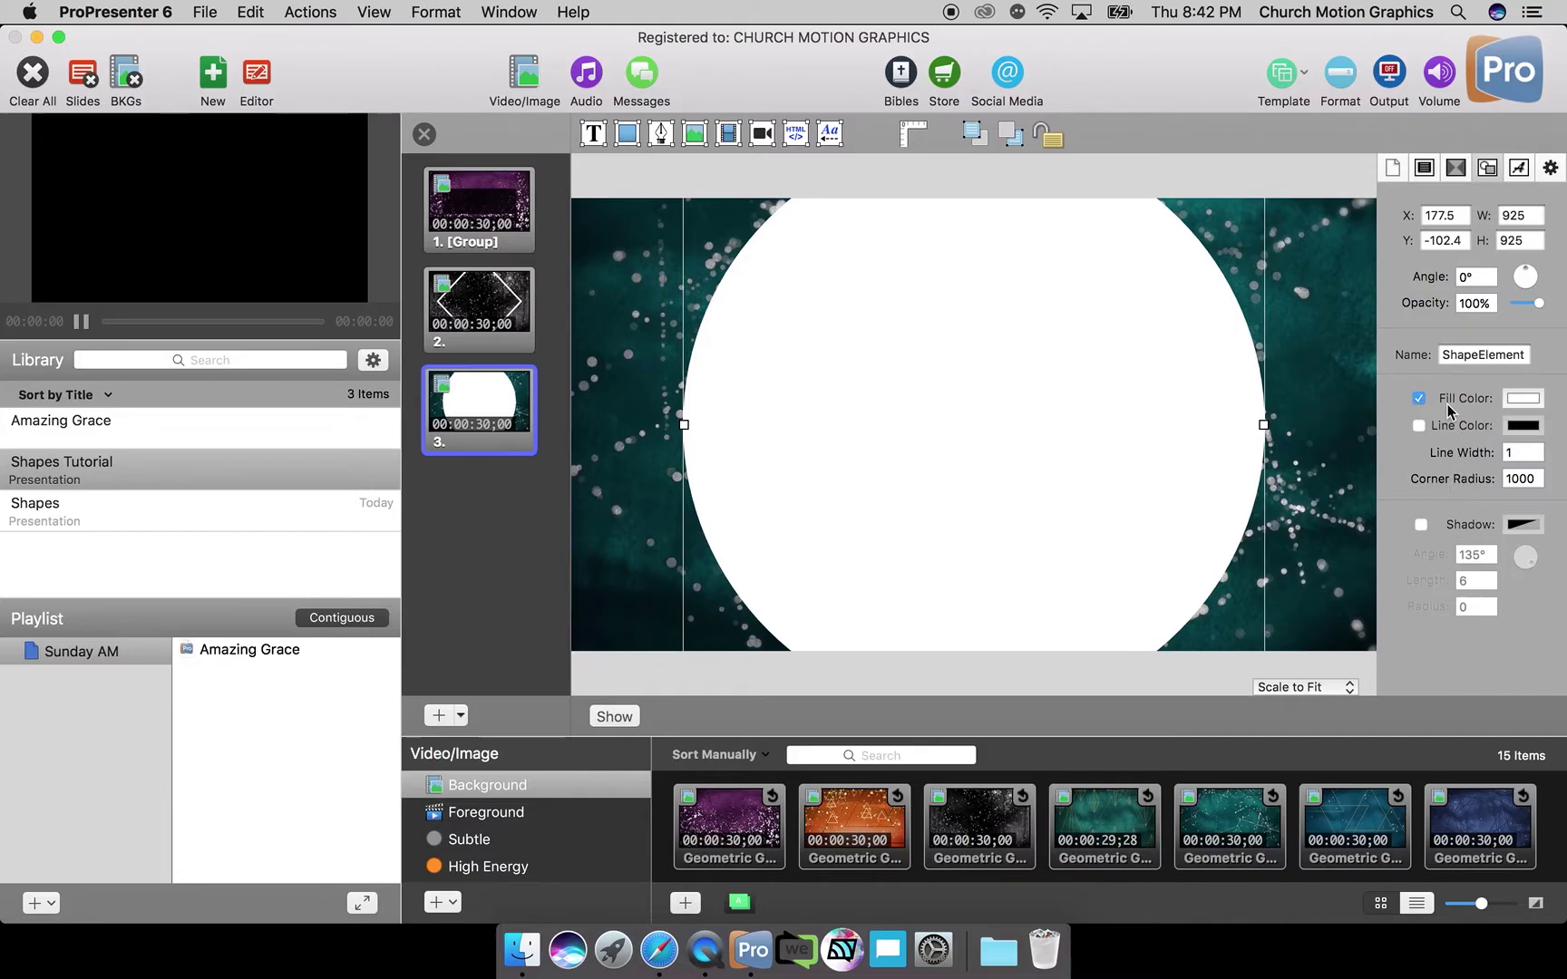
pyautogui.click(1523, 399)
pyautogui.click(398, 415)
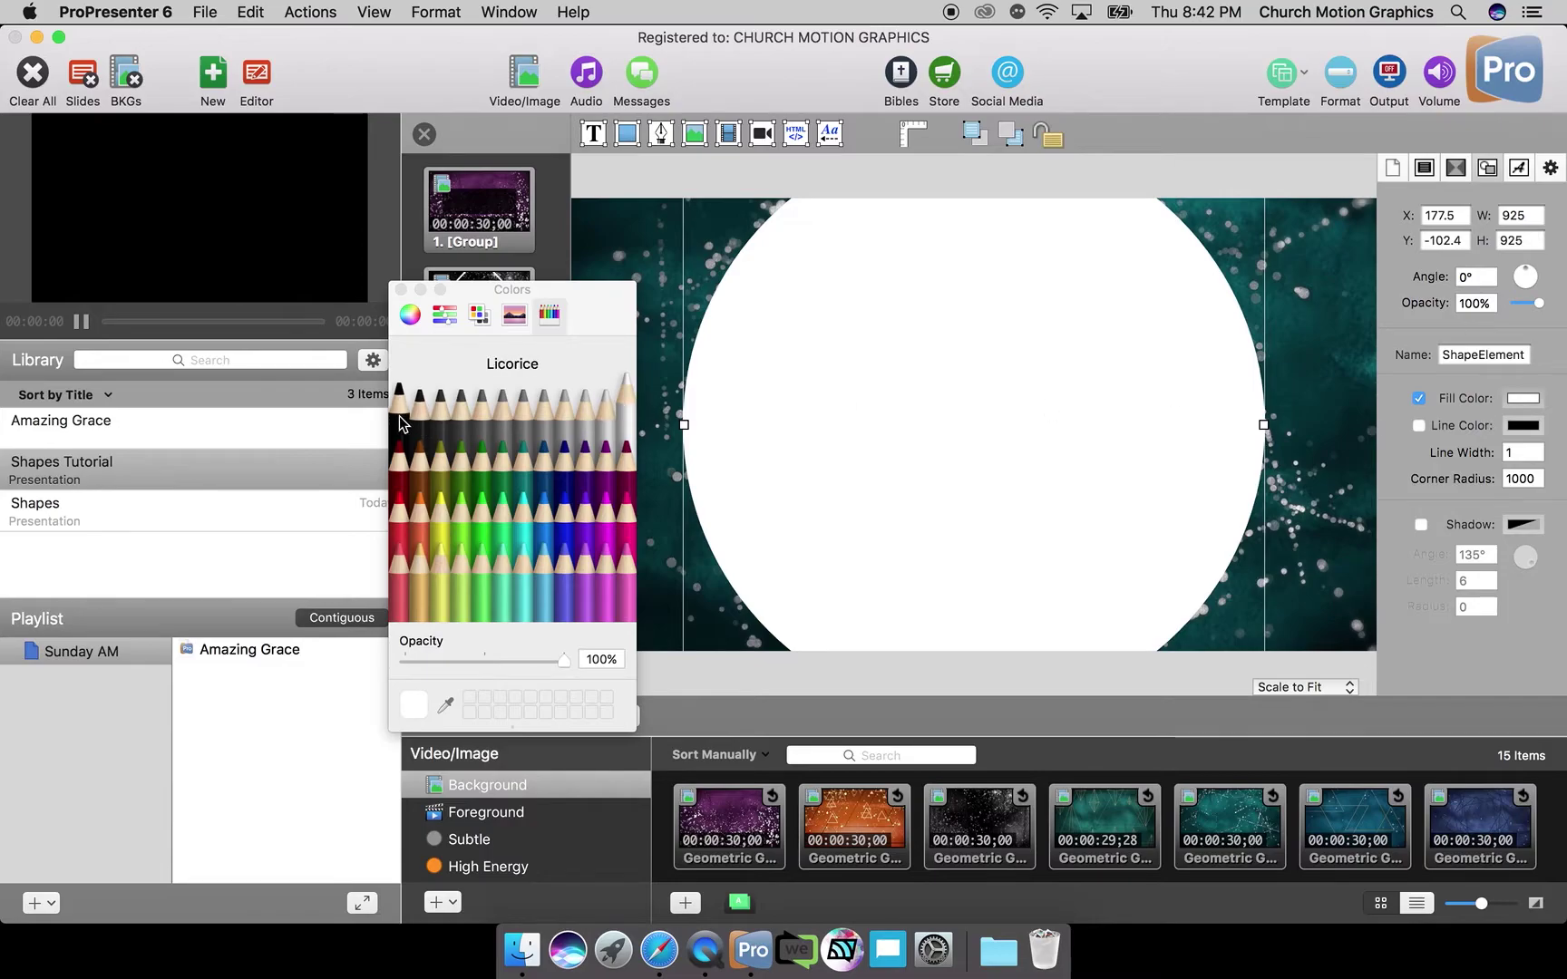
pyautogui.click(401, 290)
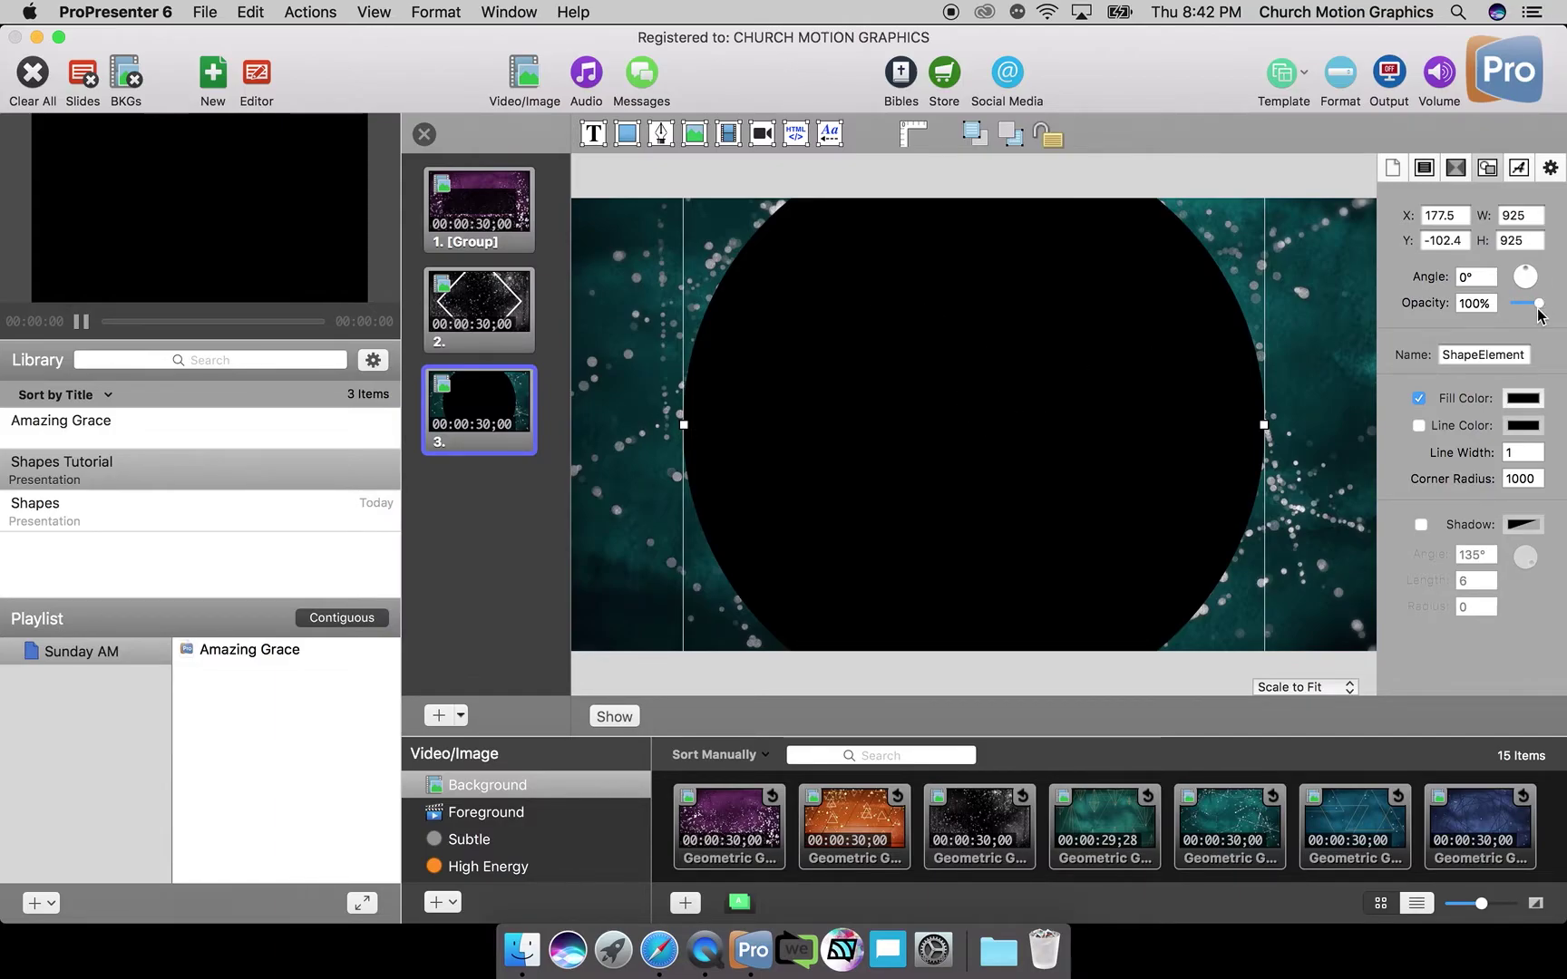
pyautogui.click(1461, 306)
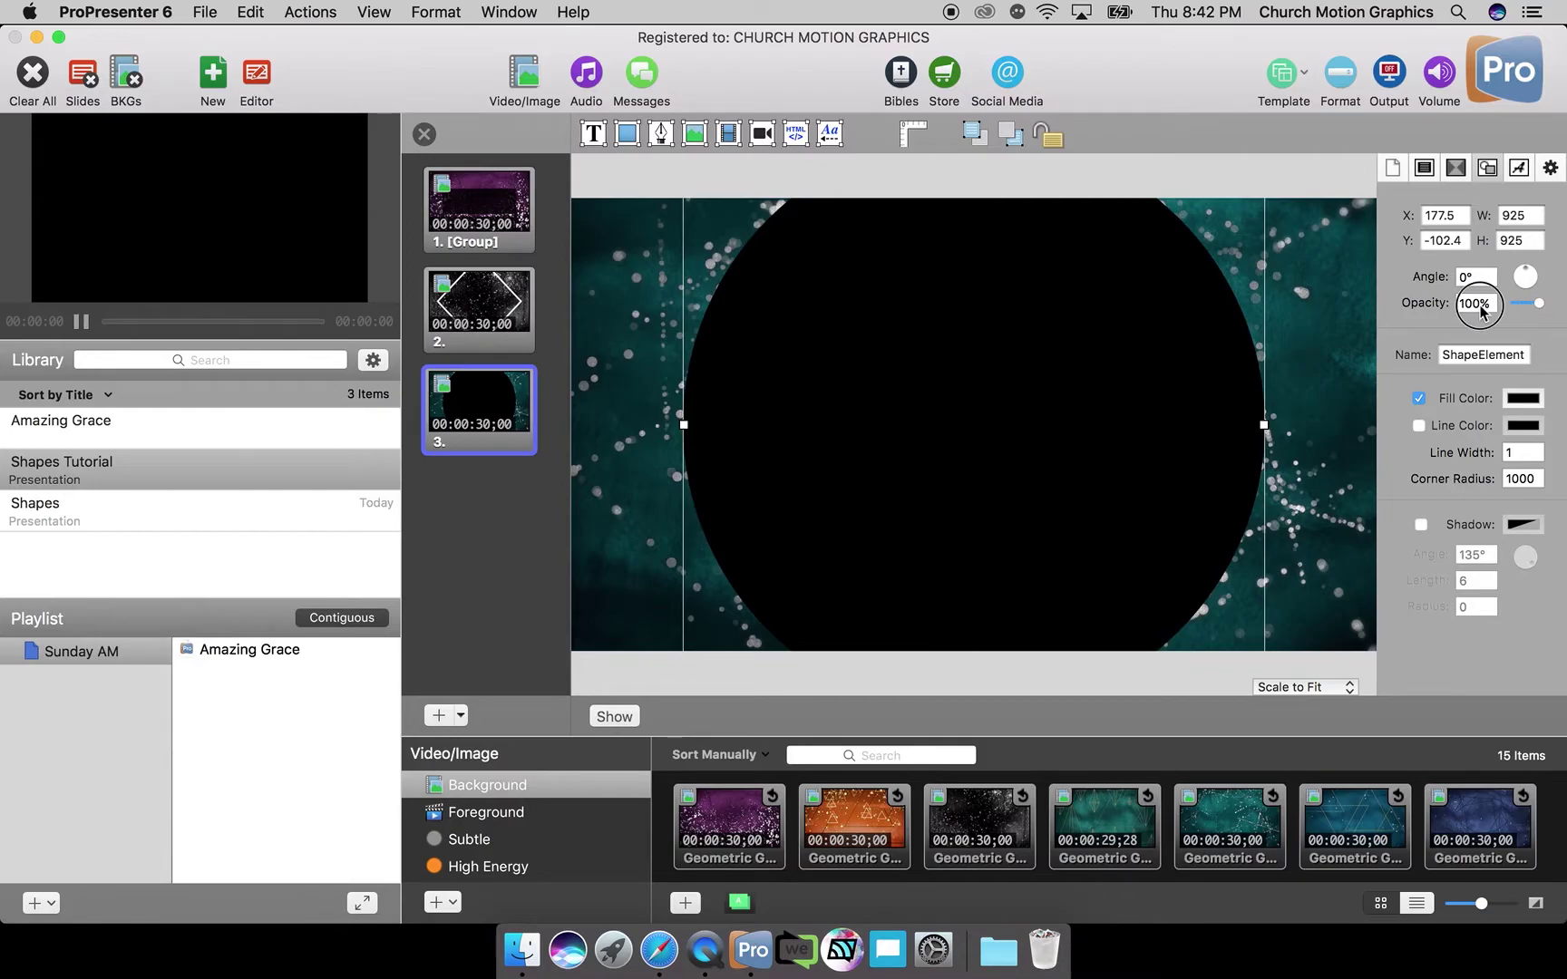
pyautogui.write('50')
pyautogui.press('Return')
# Restore the 'Double-click to edit' text box and centre it on slide 3.
pyautogui.click(1323, 438)
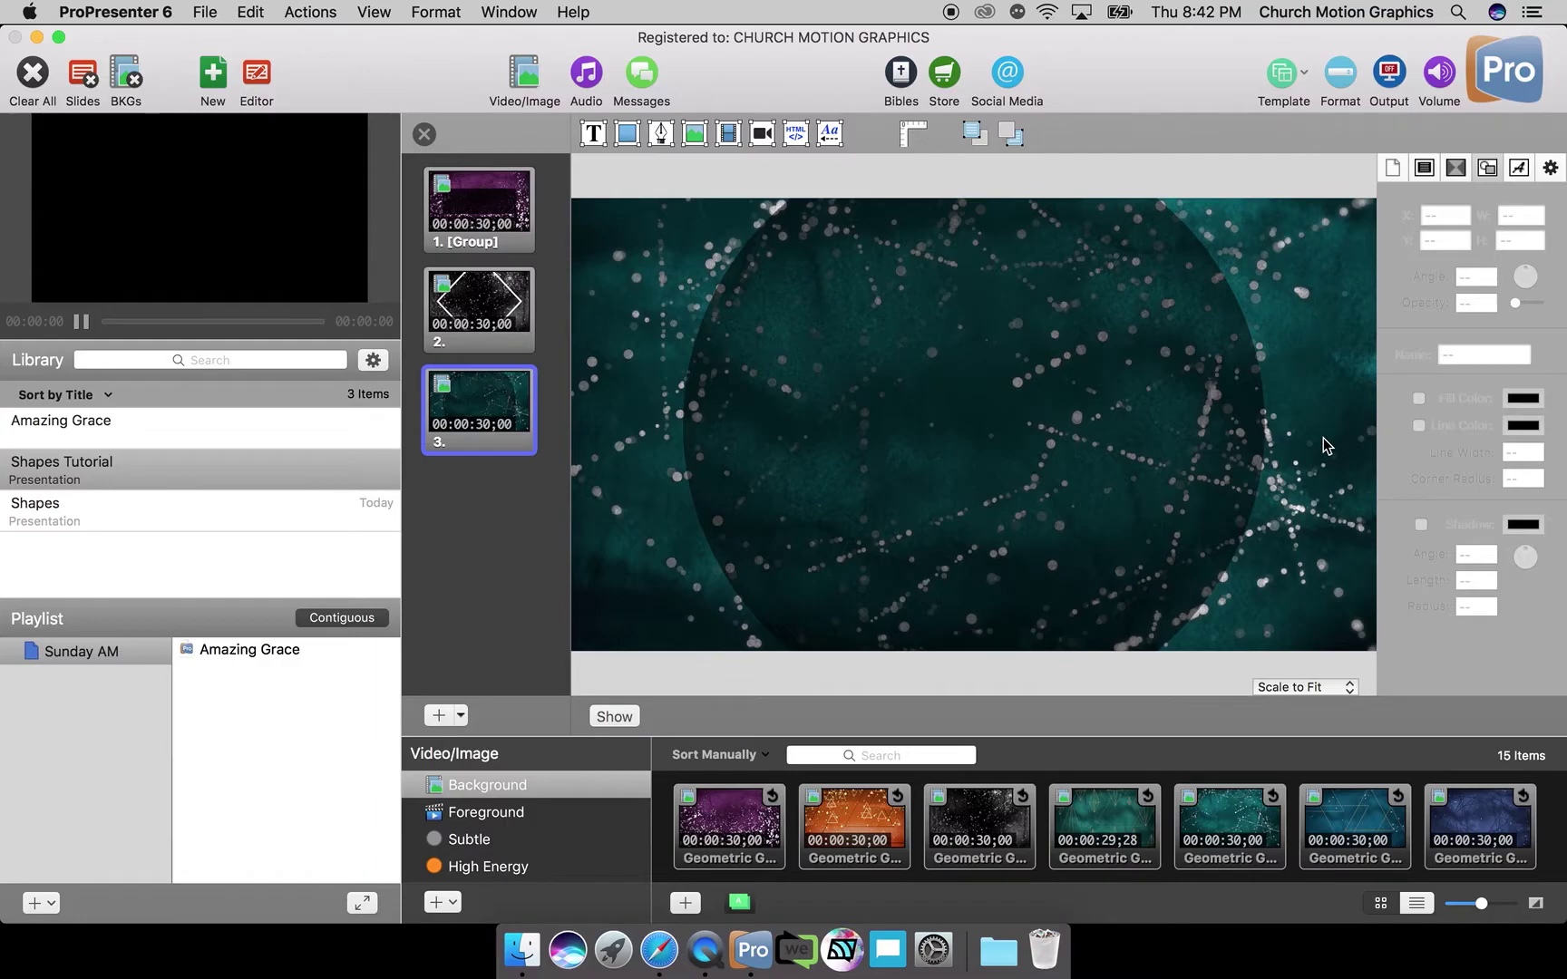
pyautogui.press('super+z')
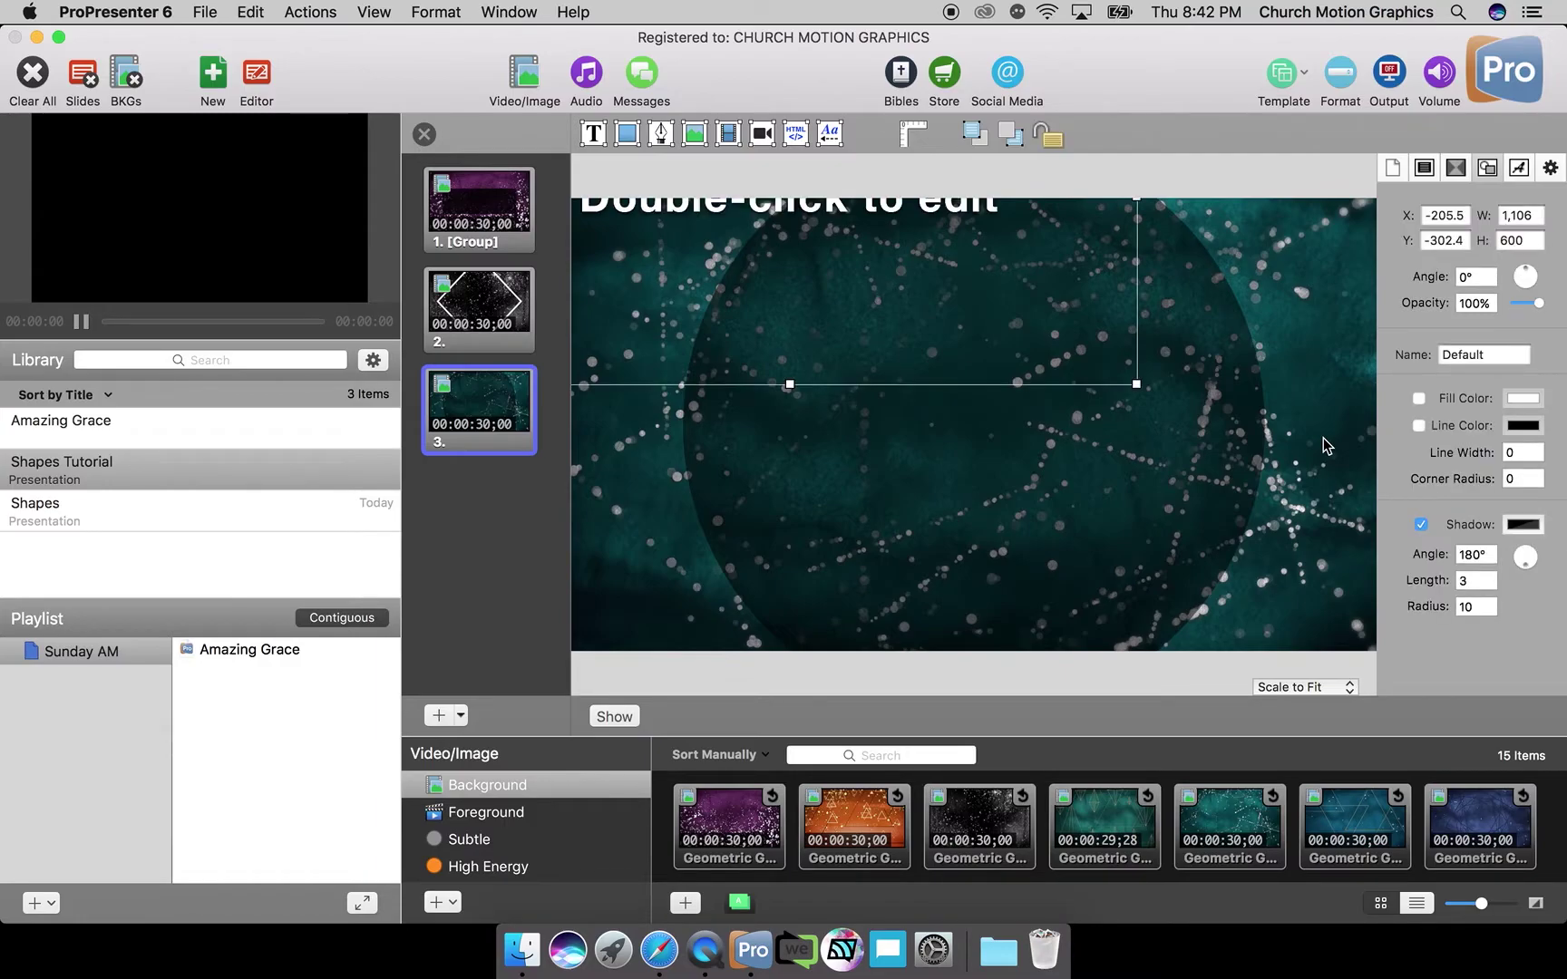
pyautogui.moveTo(830, 208); pyautogui.dragTo(1010, 437)
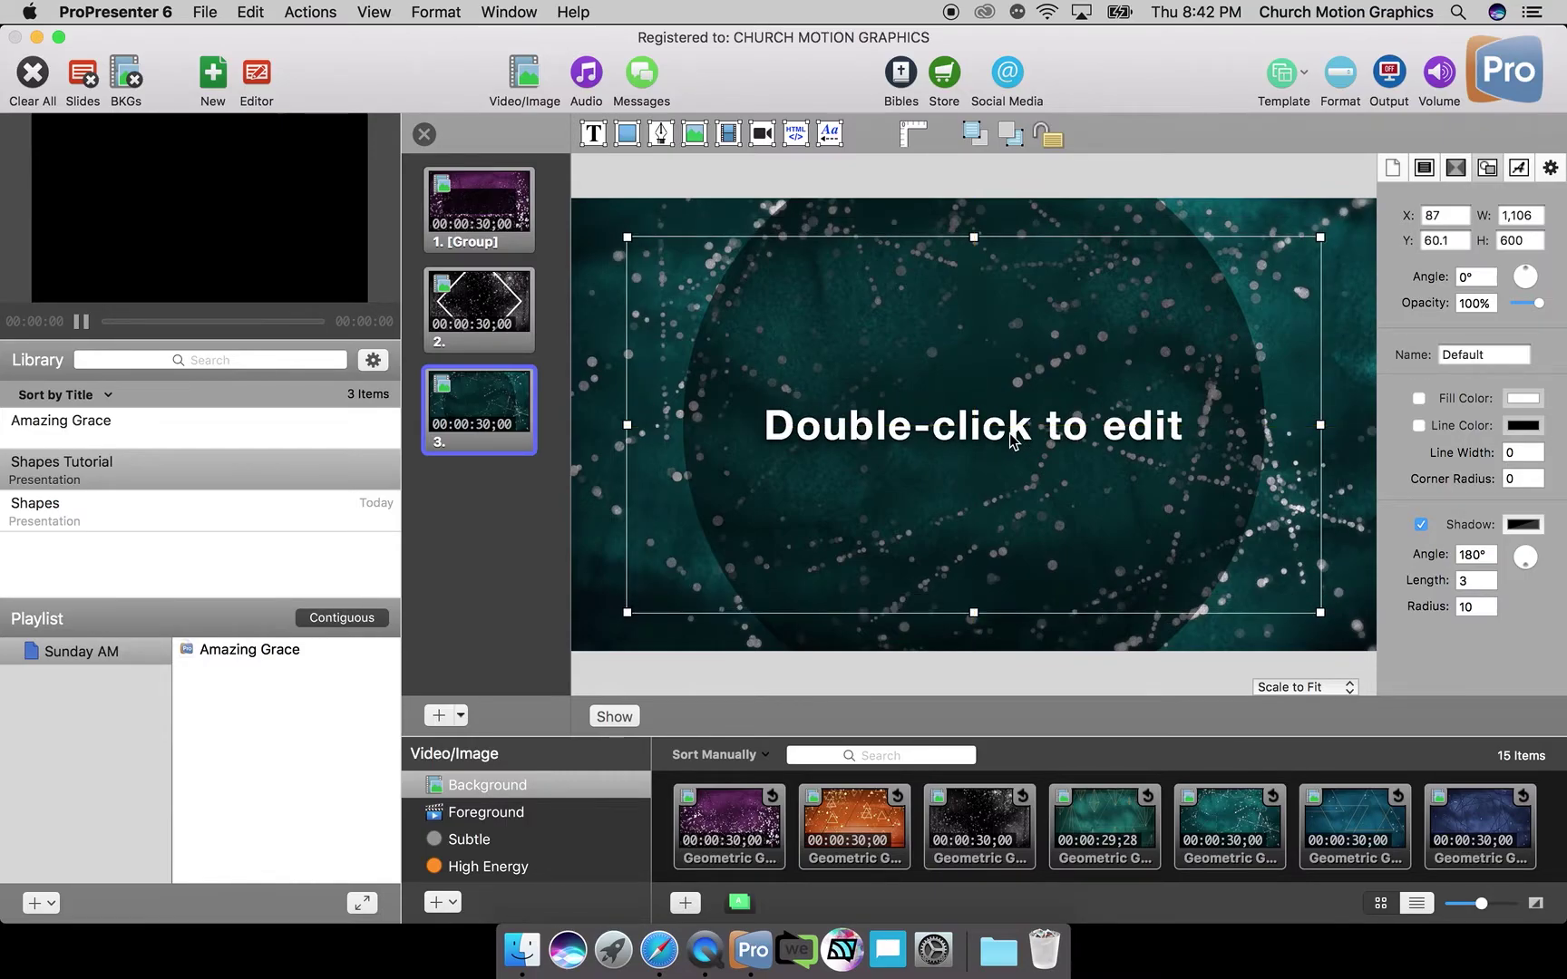
# Remove the background video from slides 1, 2 and 3, leaving black backgrounds.
pyautogui.click(426, 137)
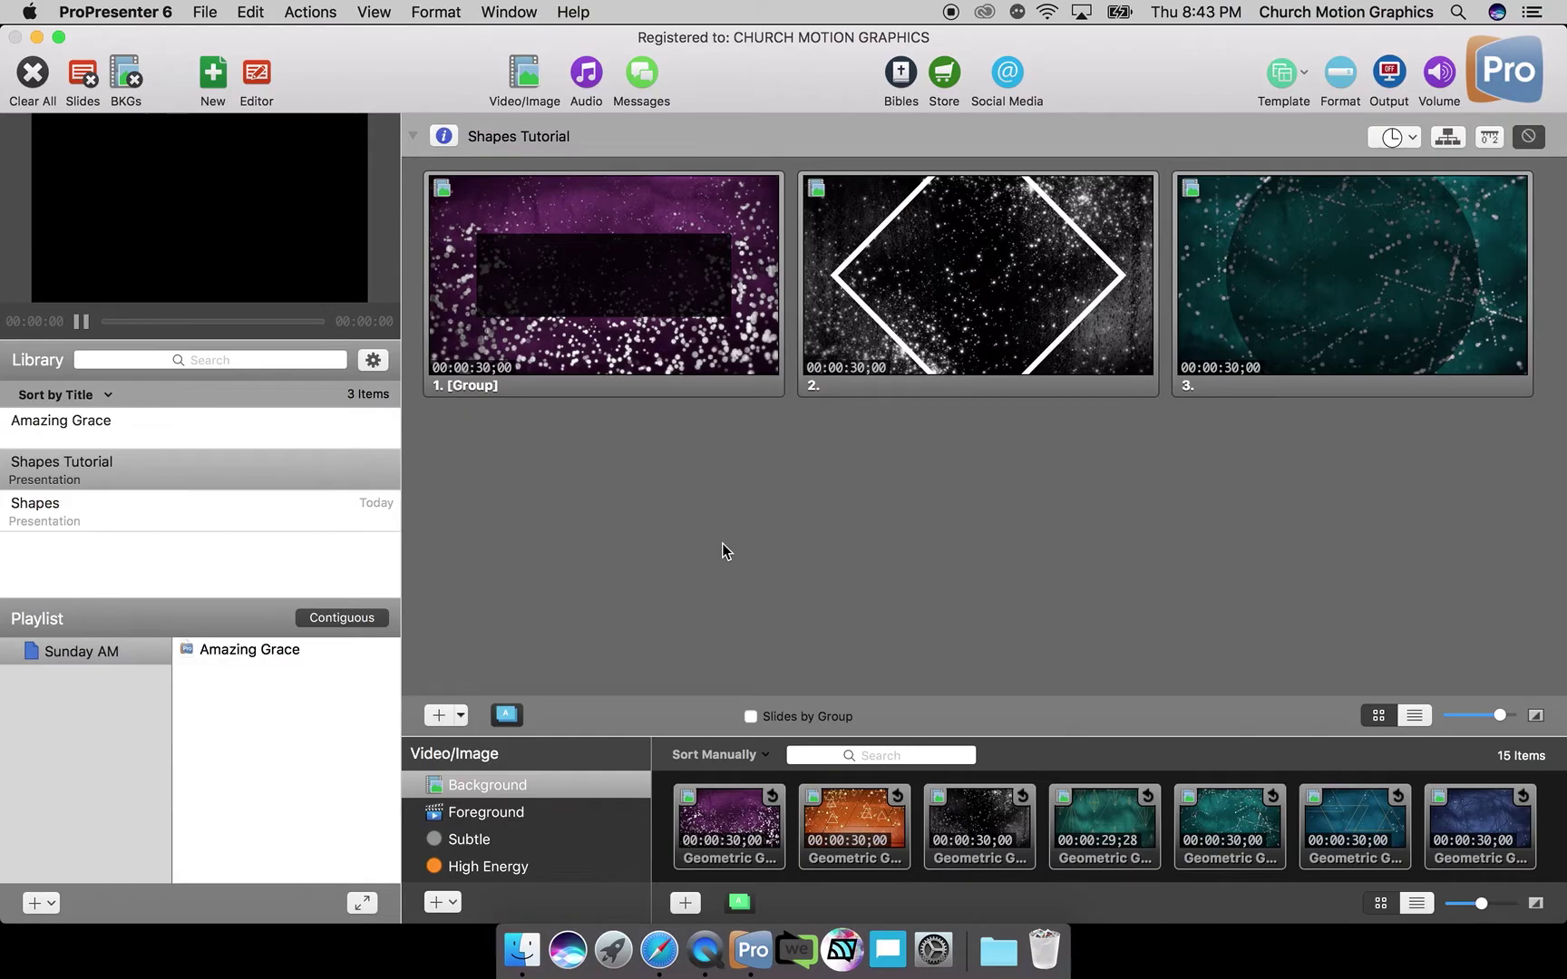
pyautogui.rightClick(589, 336)
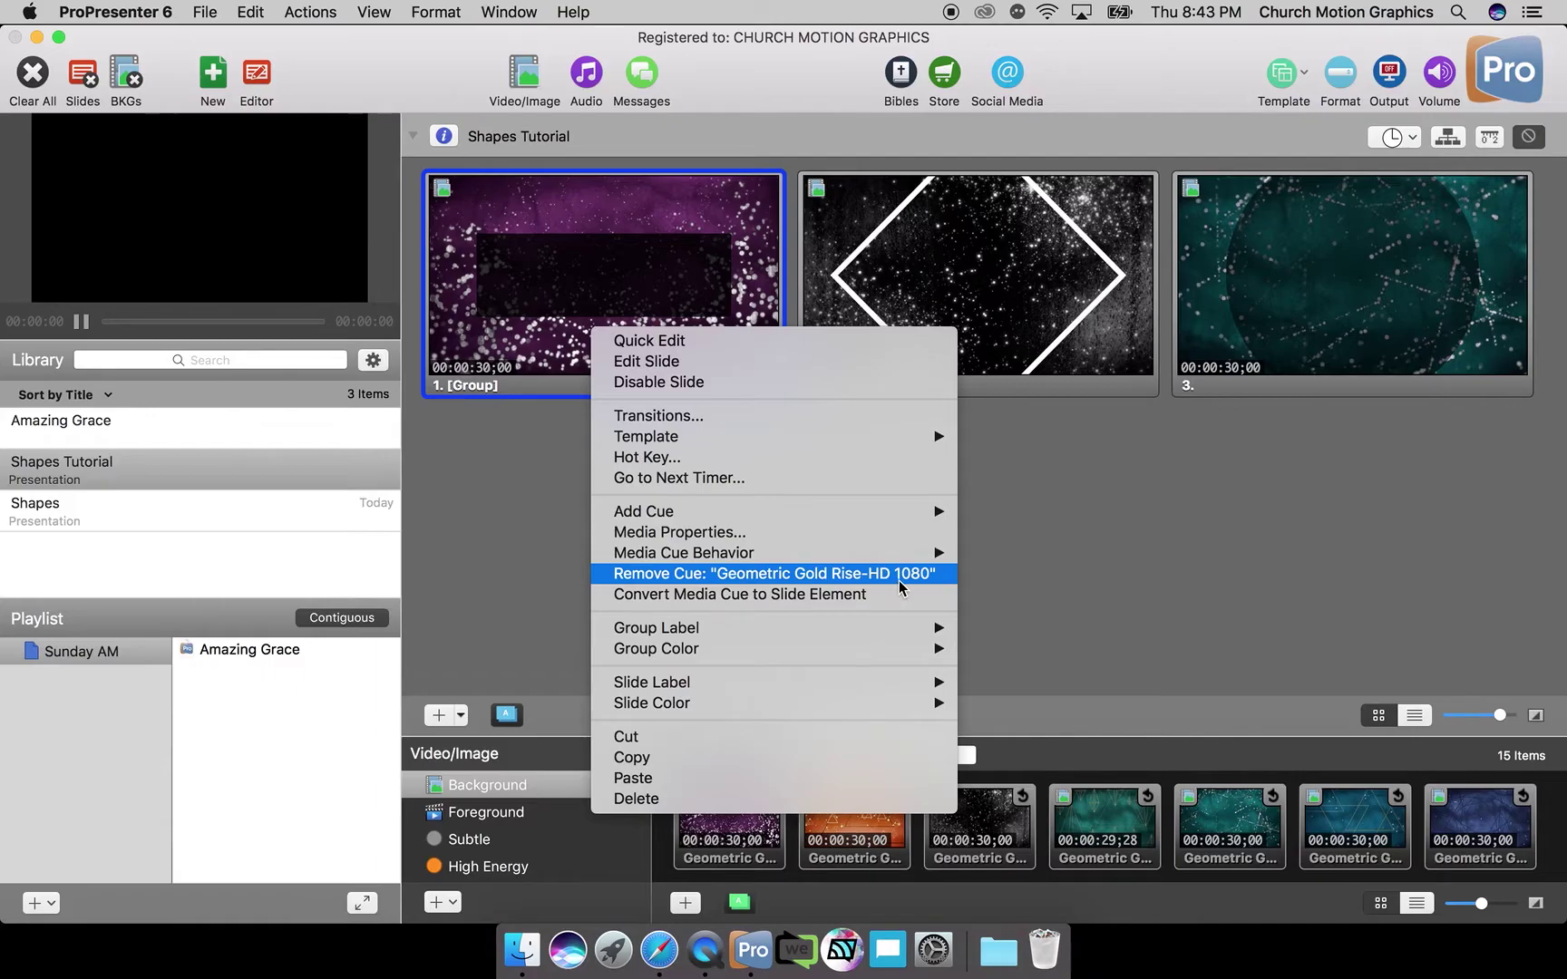
pyautogui.click(834, 577)
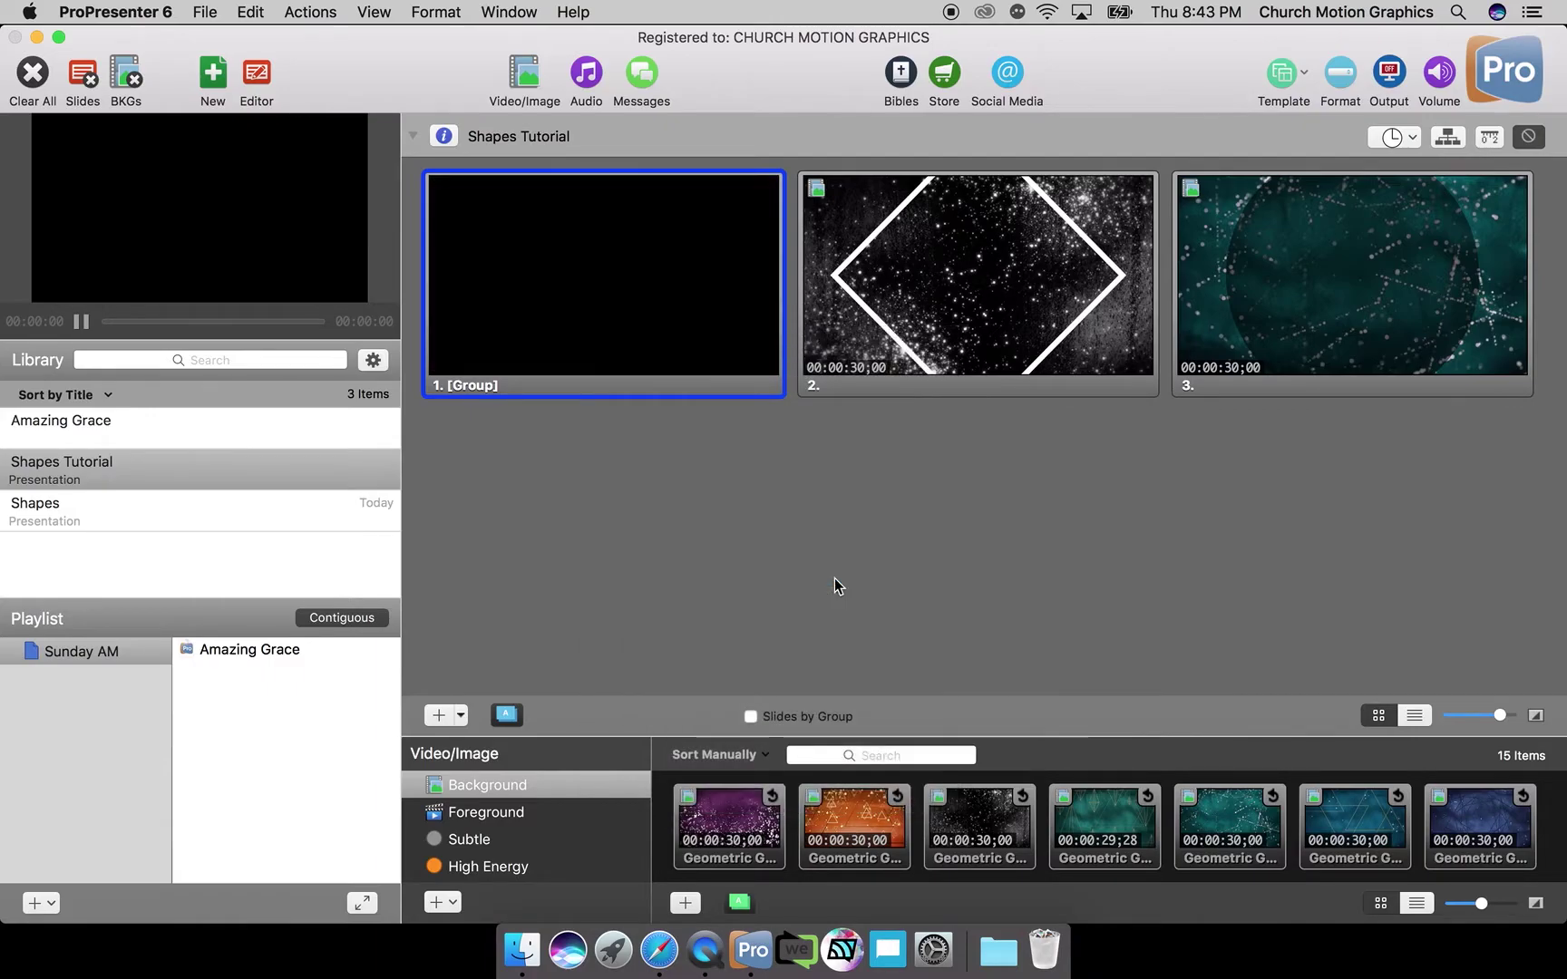
pyautogui.rightClick(1001, 337)
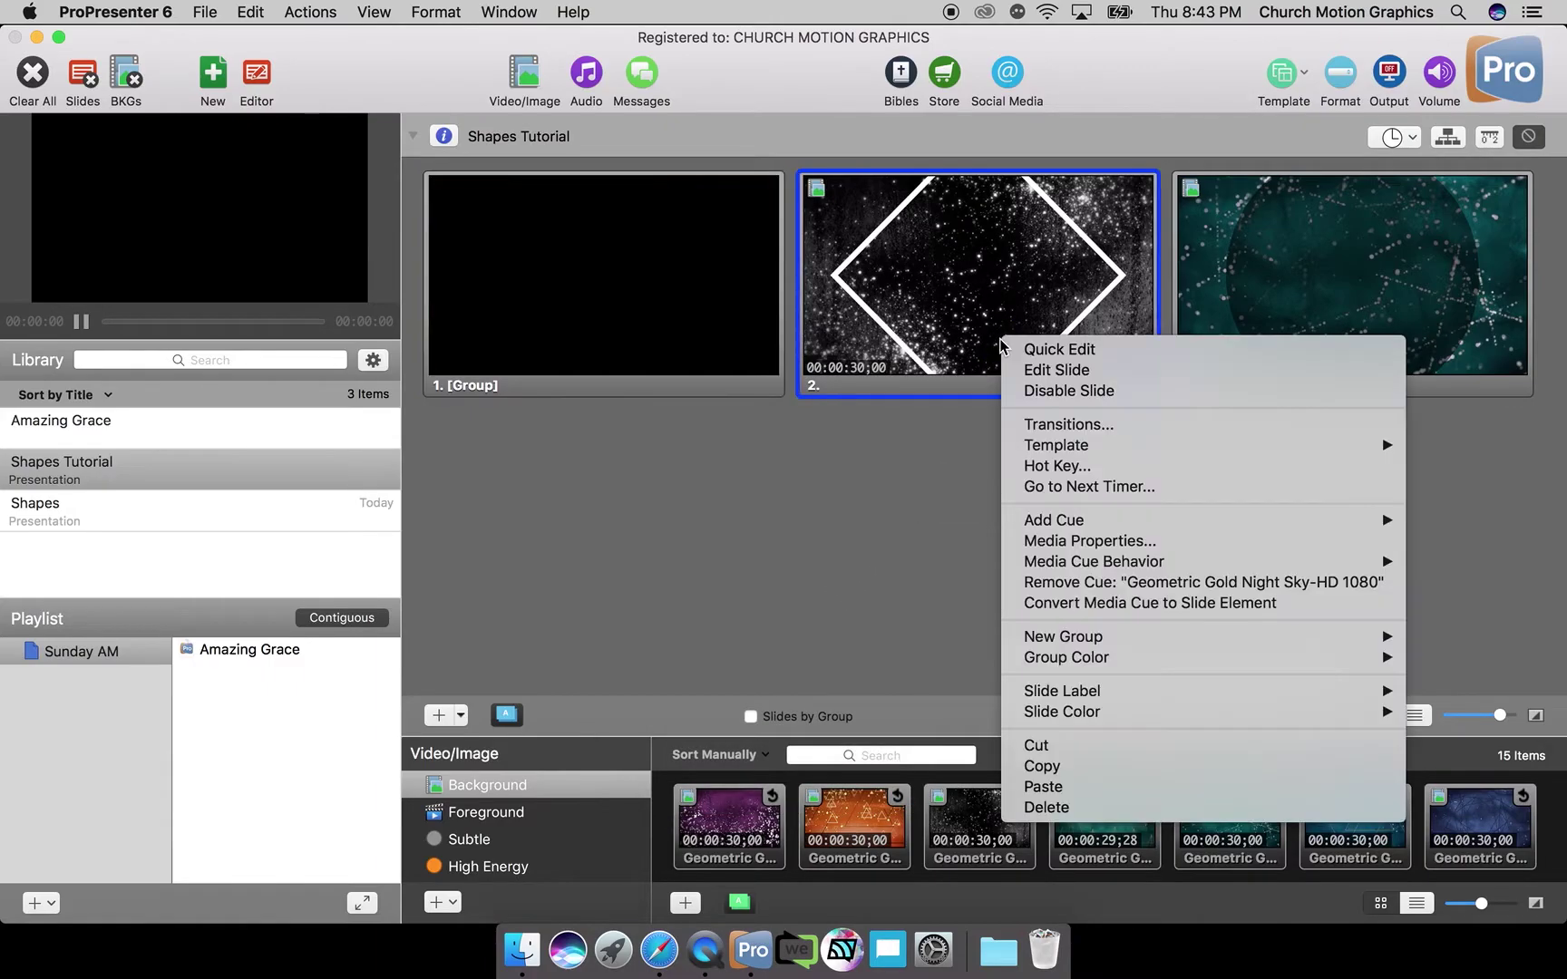
pyautogui.click(1130, 581)
pyautogui.rightClick(1273, 343)
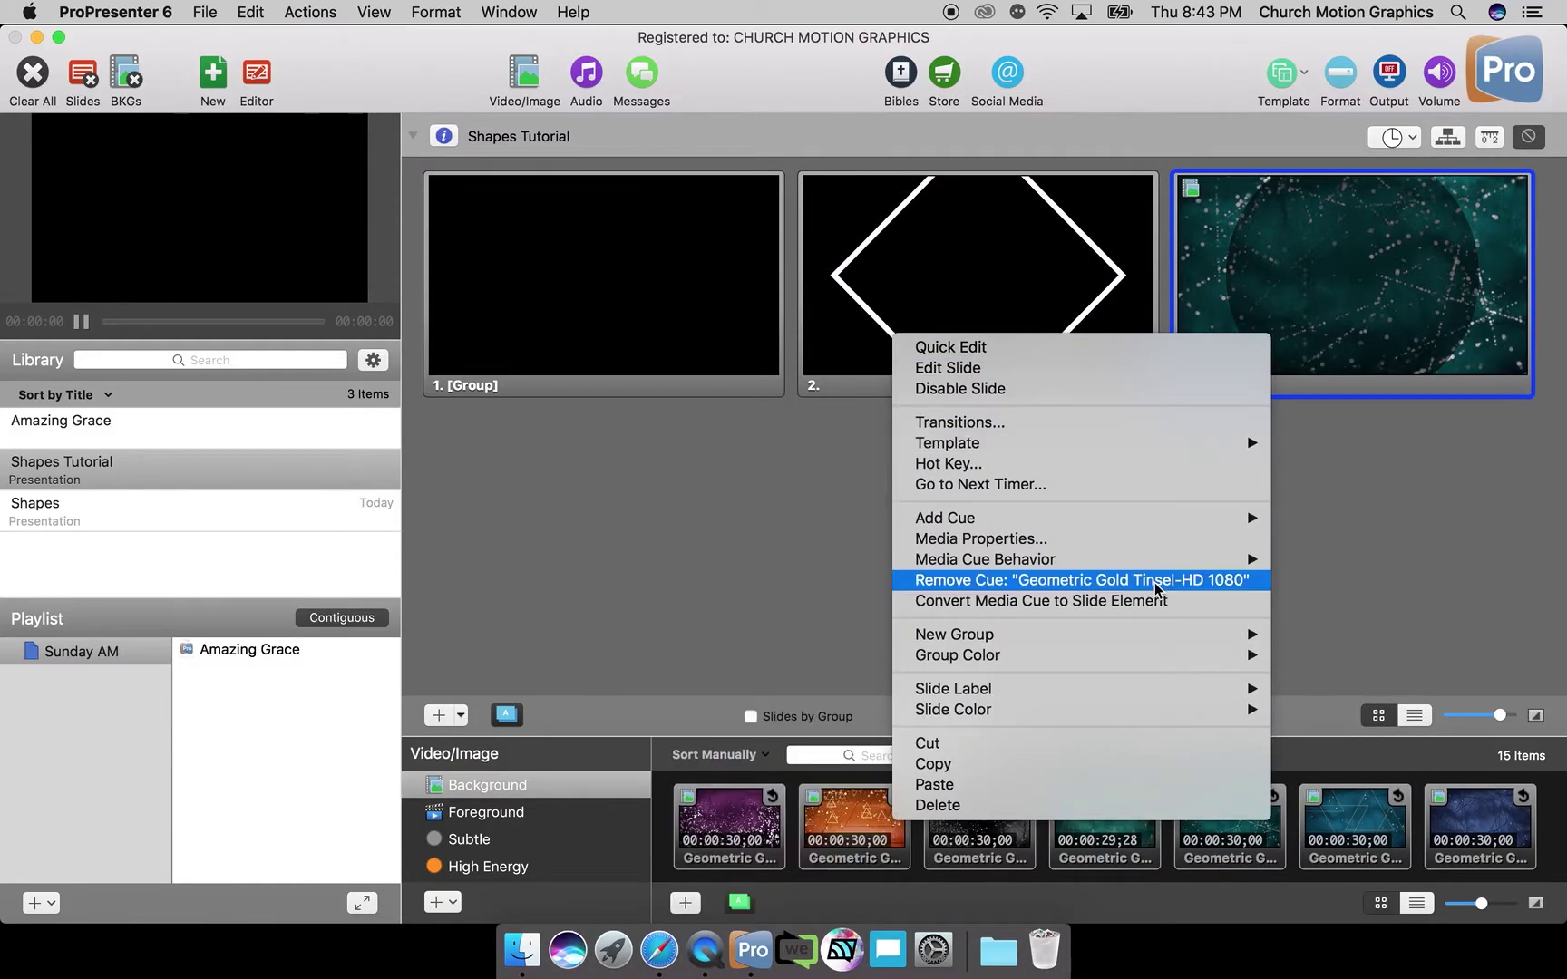
pyautogui.click(1154, 583)
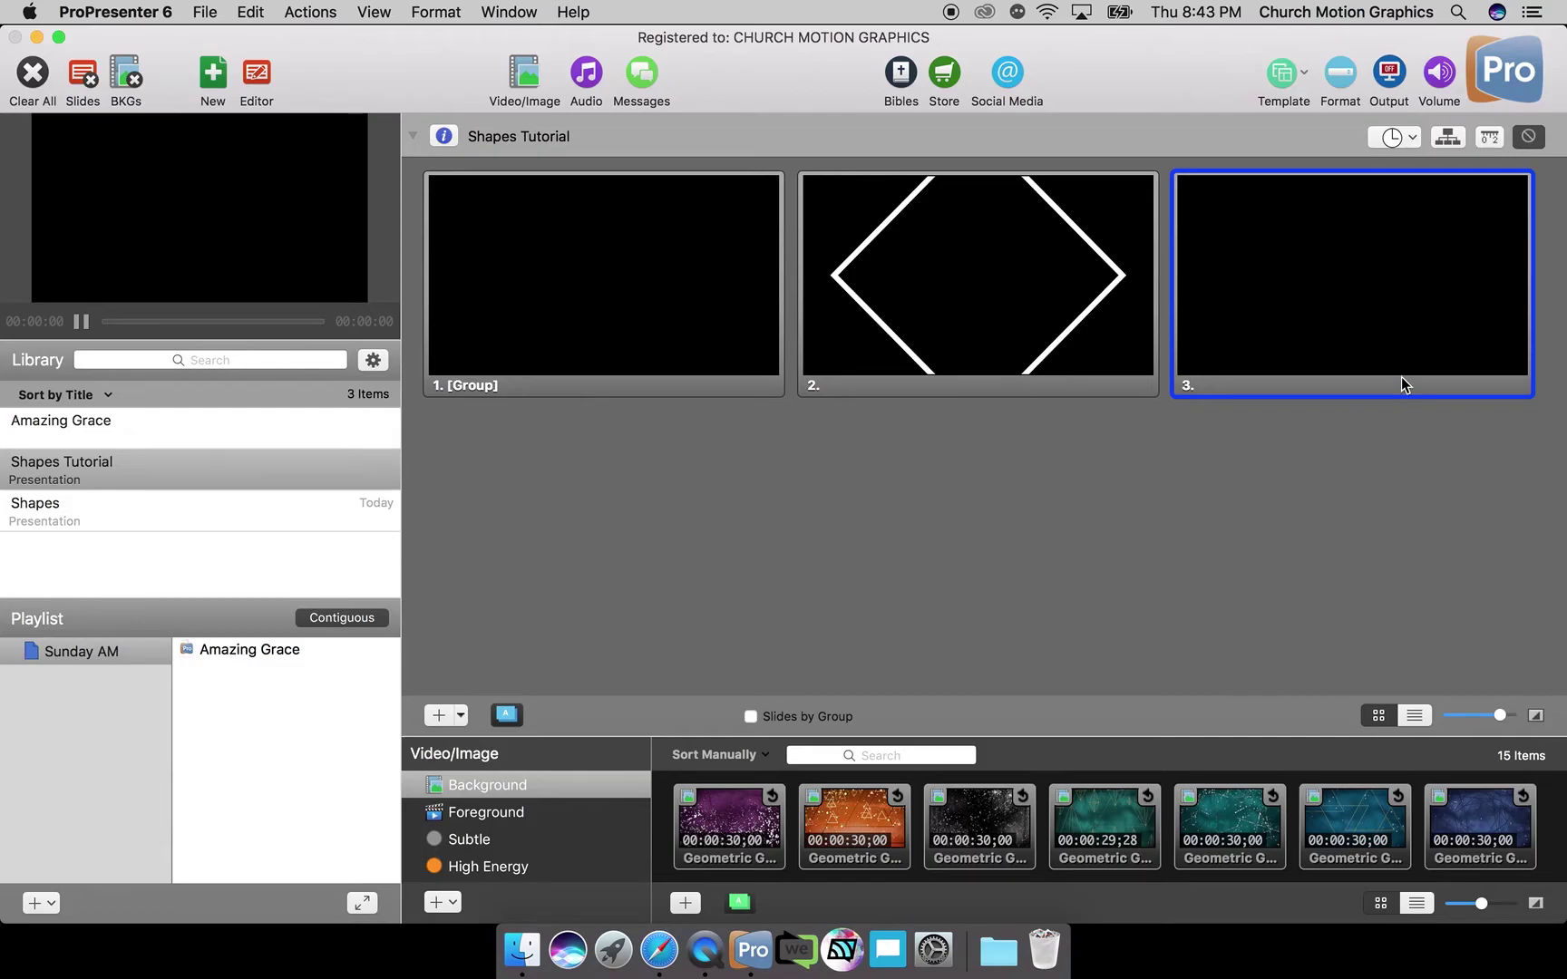
pyautogui.click(1041, 535)
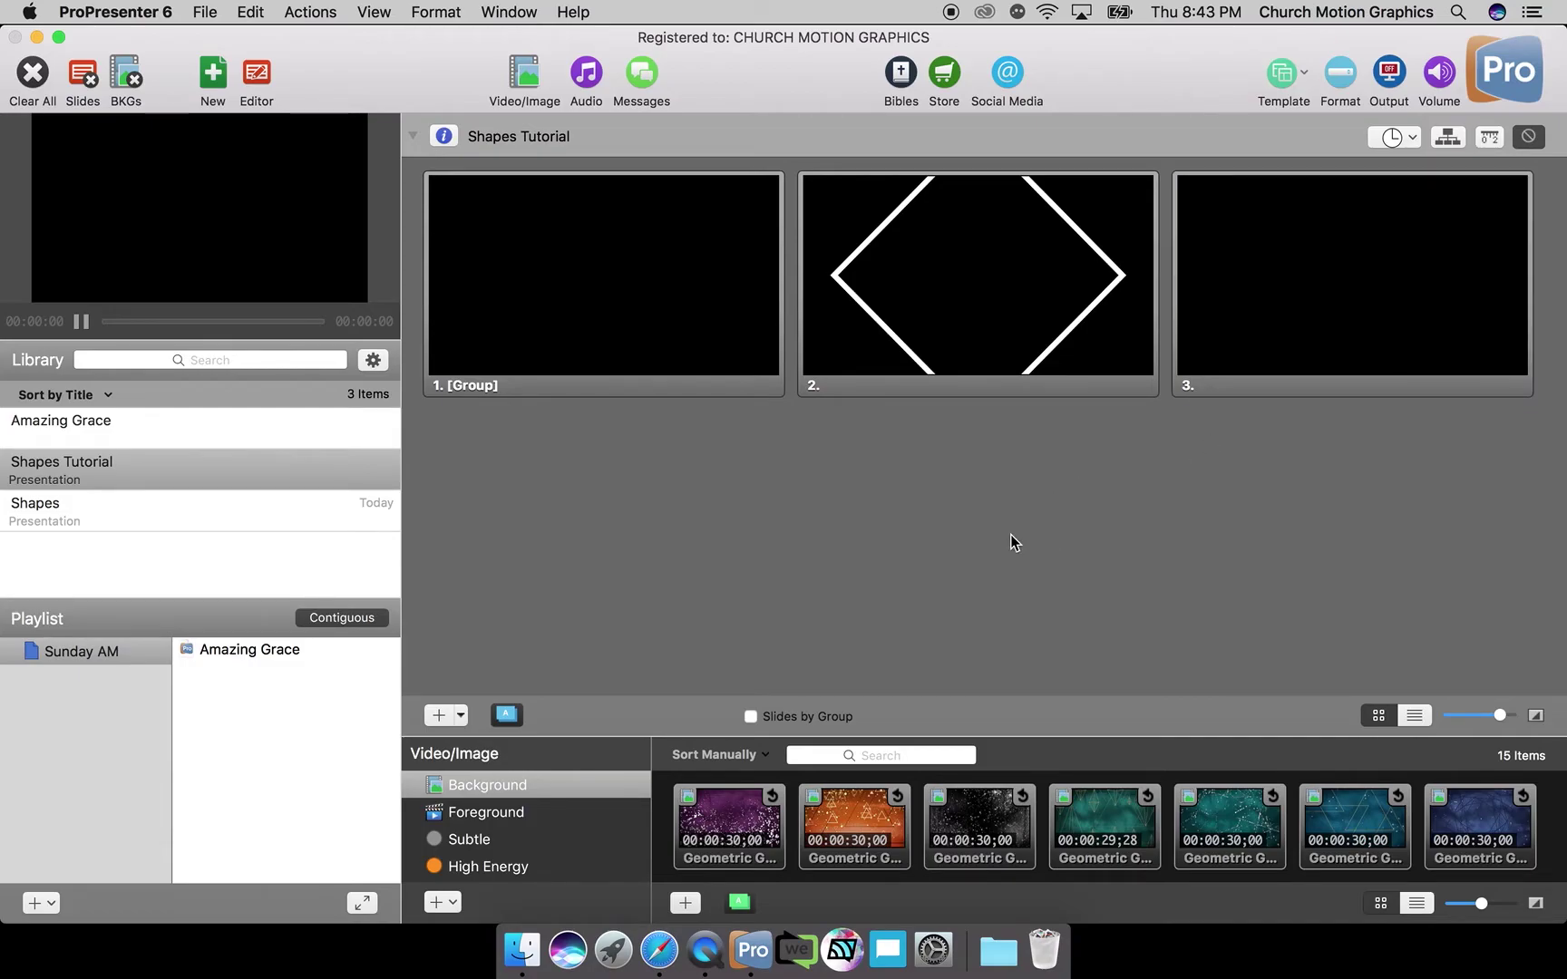
# Select all three slides and attempt saving them as template group 'Shapes', declining the overwrite.
pyautogui.click(257, 82)
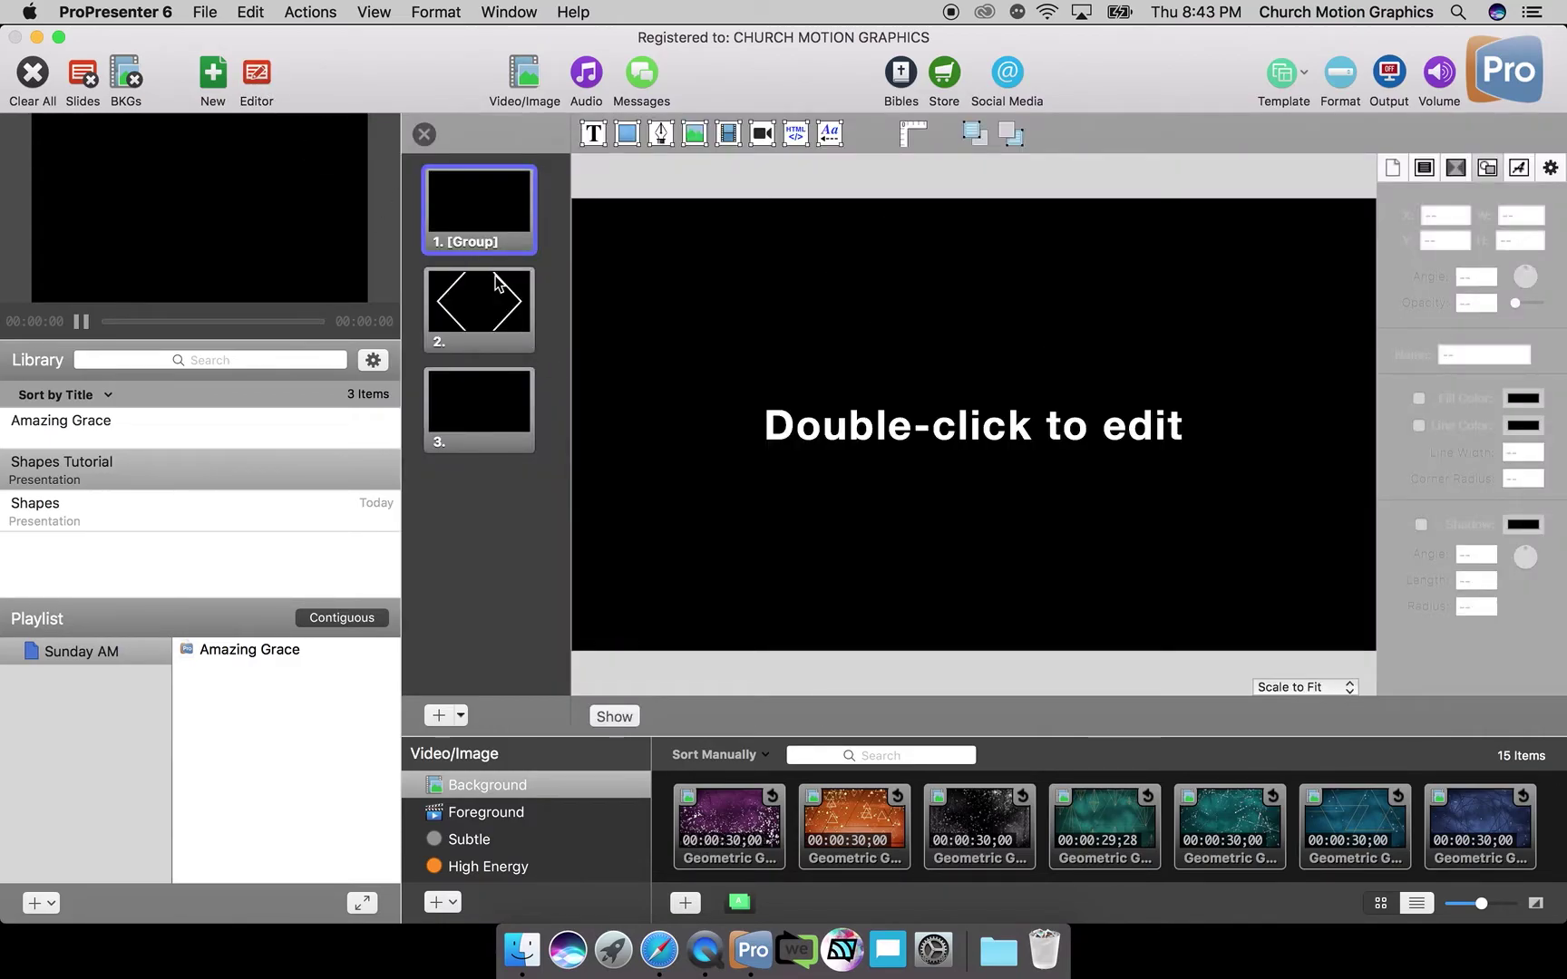
pyautogui.keyDown('shift'); pyautogui.click(496, 313); pyautogui.keyUp('shift')
pyautogui.keyDown('shift'); pyautogui.click(497, 399); pyautogui.keyUp('shift')
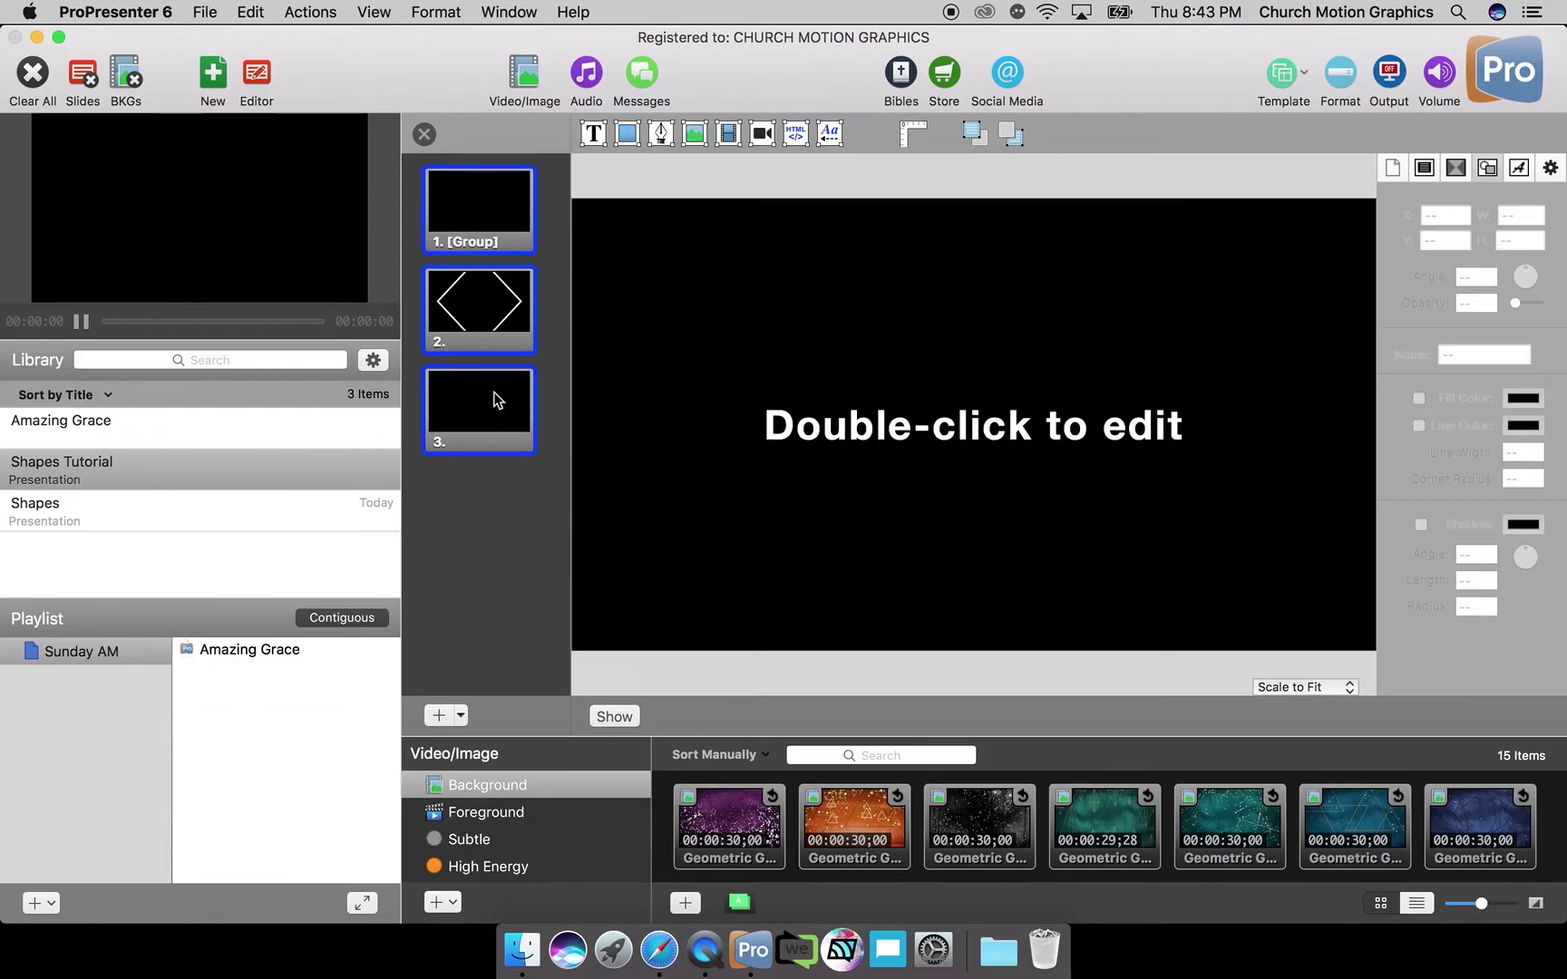
pyautogui.rightClick(497, 399)
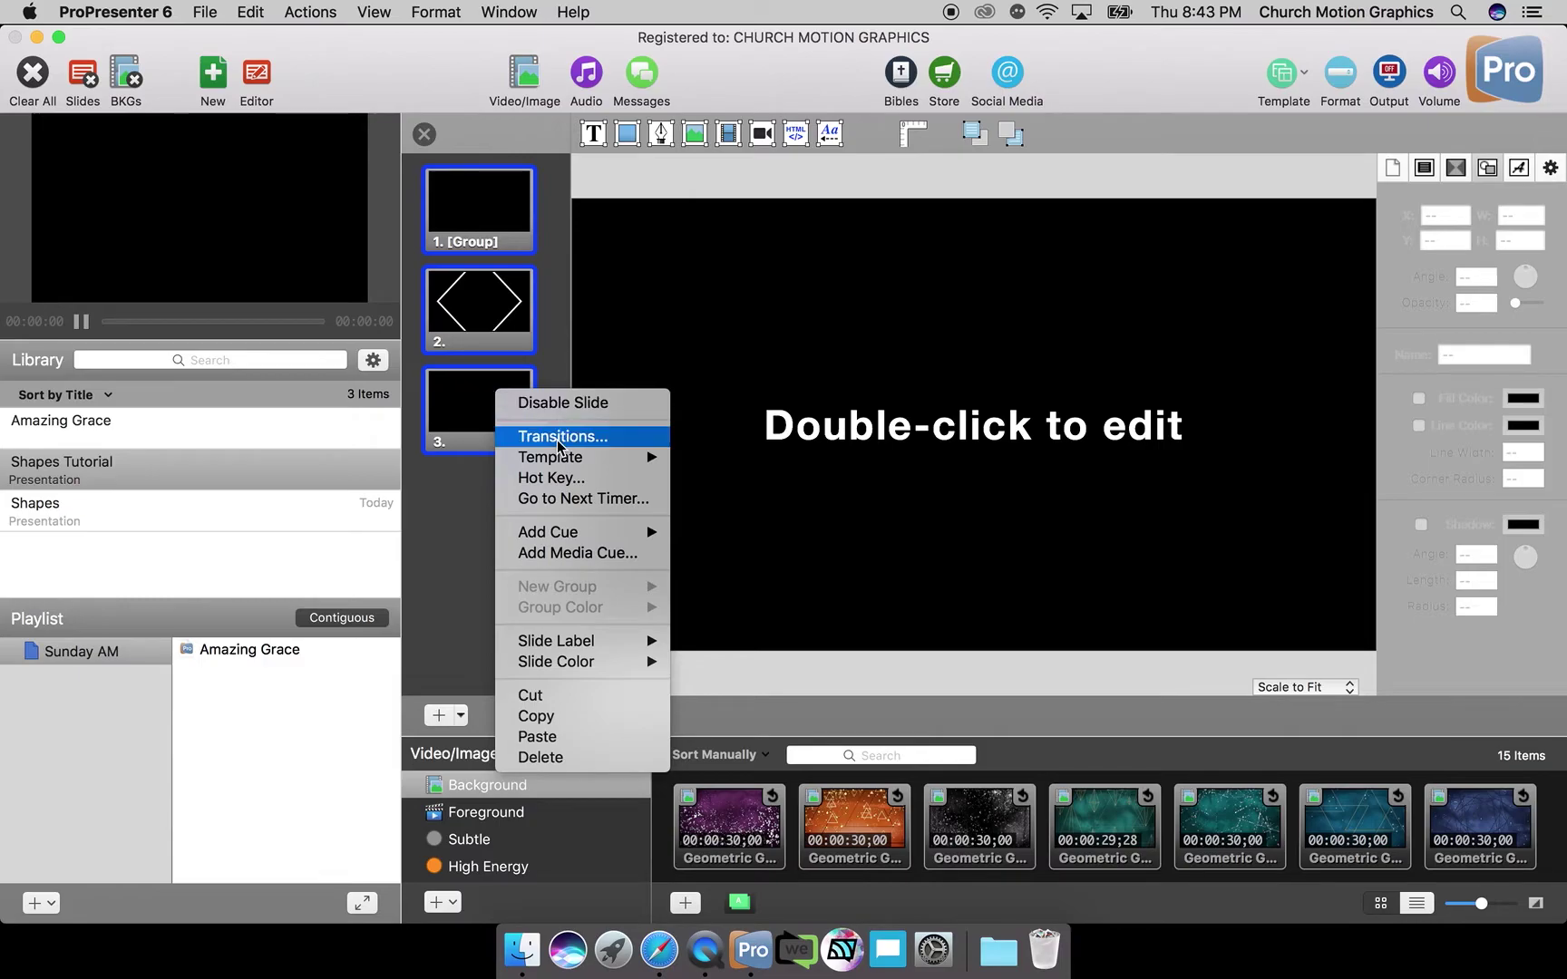
pyautogui.moveTo(601, 463)
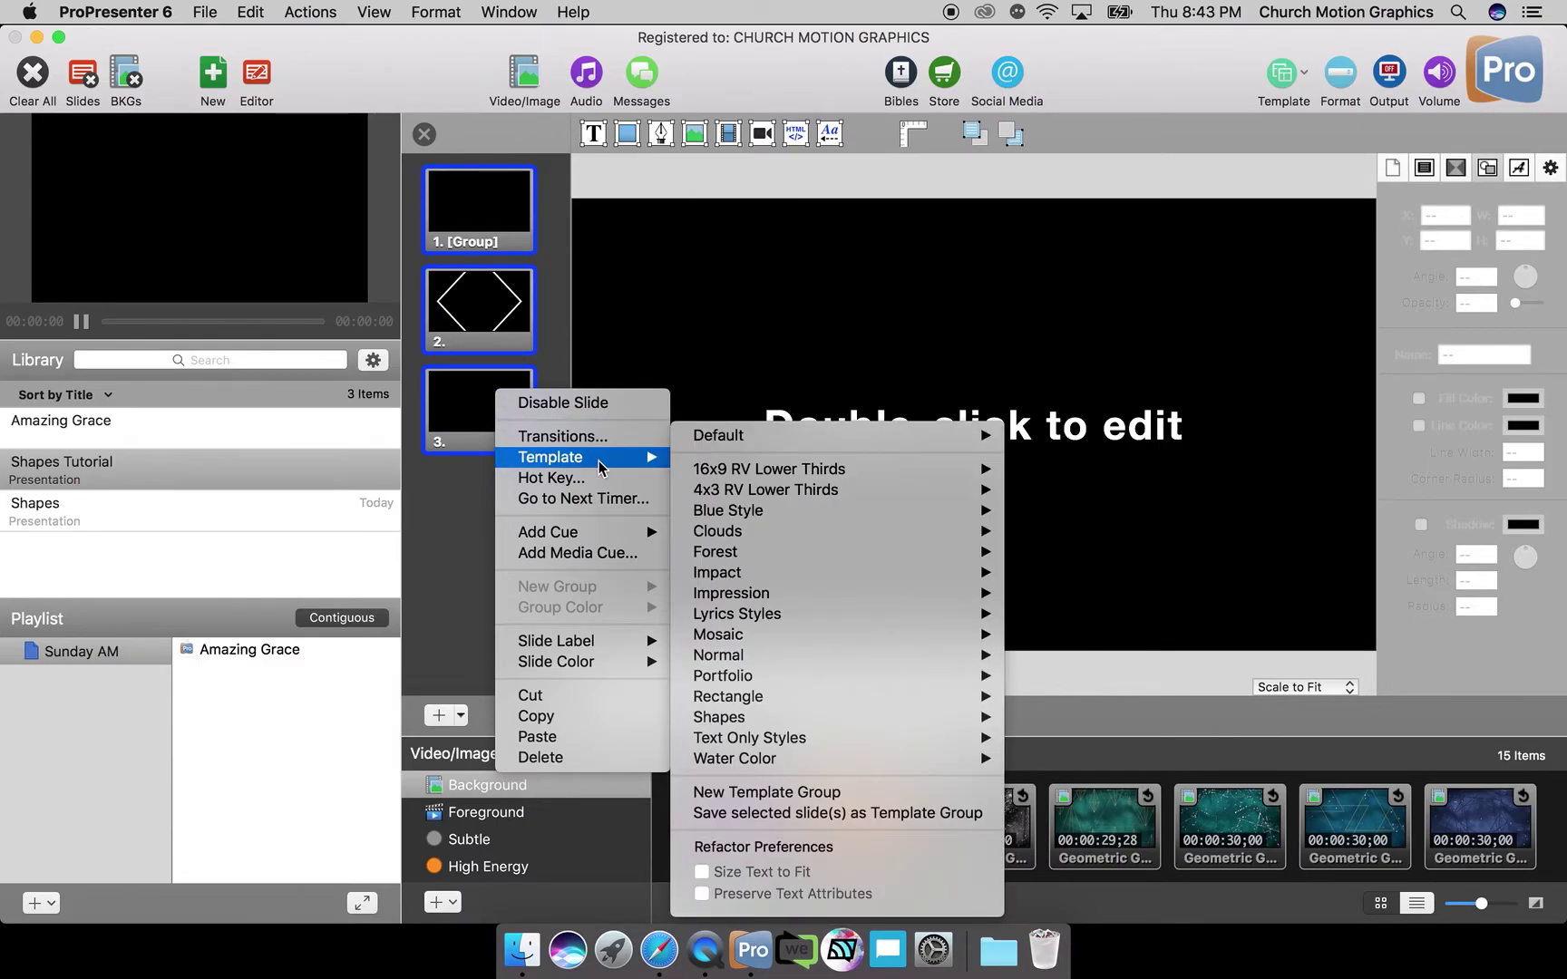
pyautogui.click(914, 815)
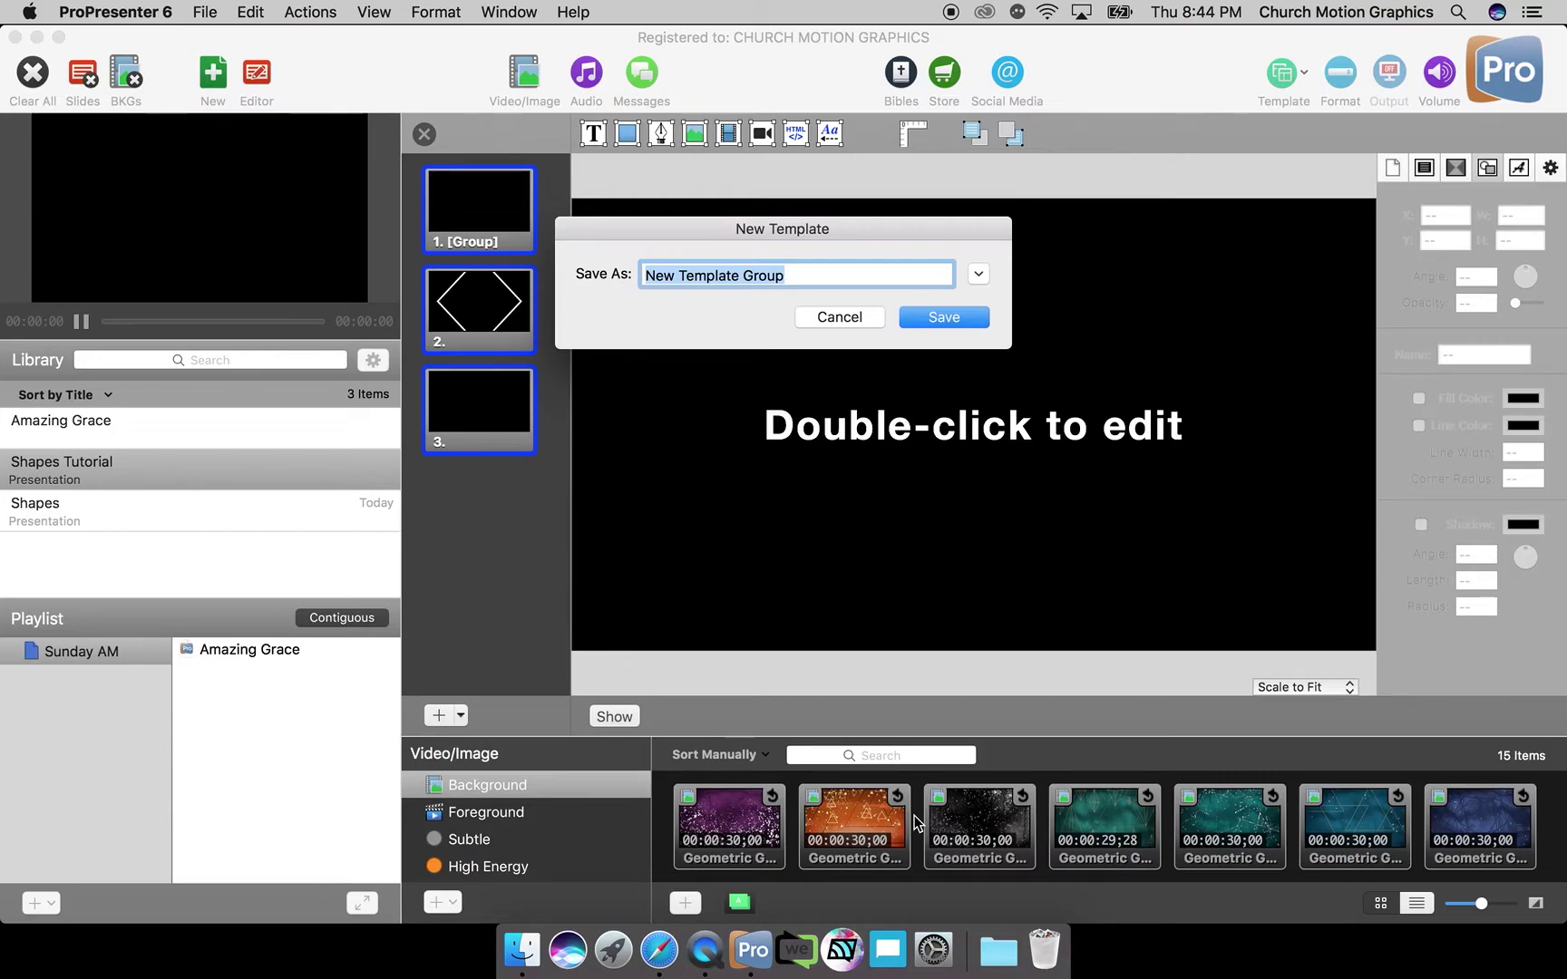
pyautogui.write('Shapes')
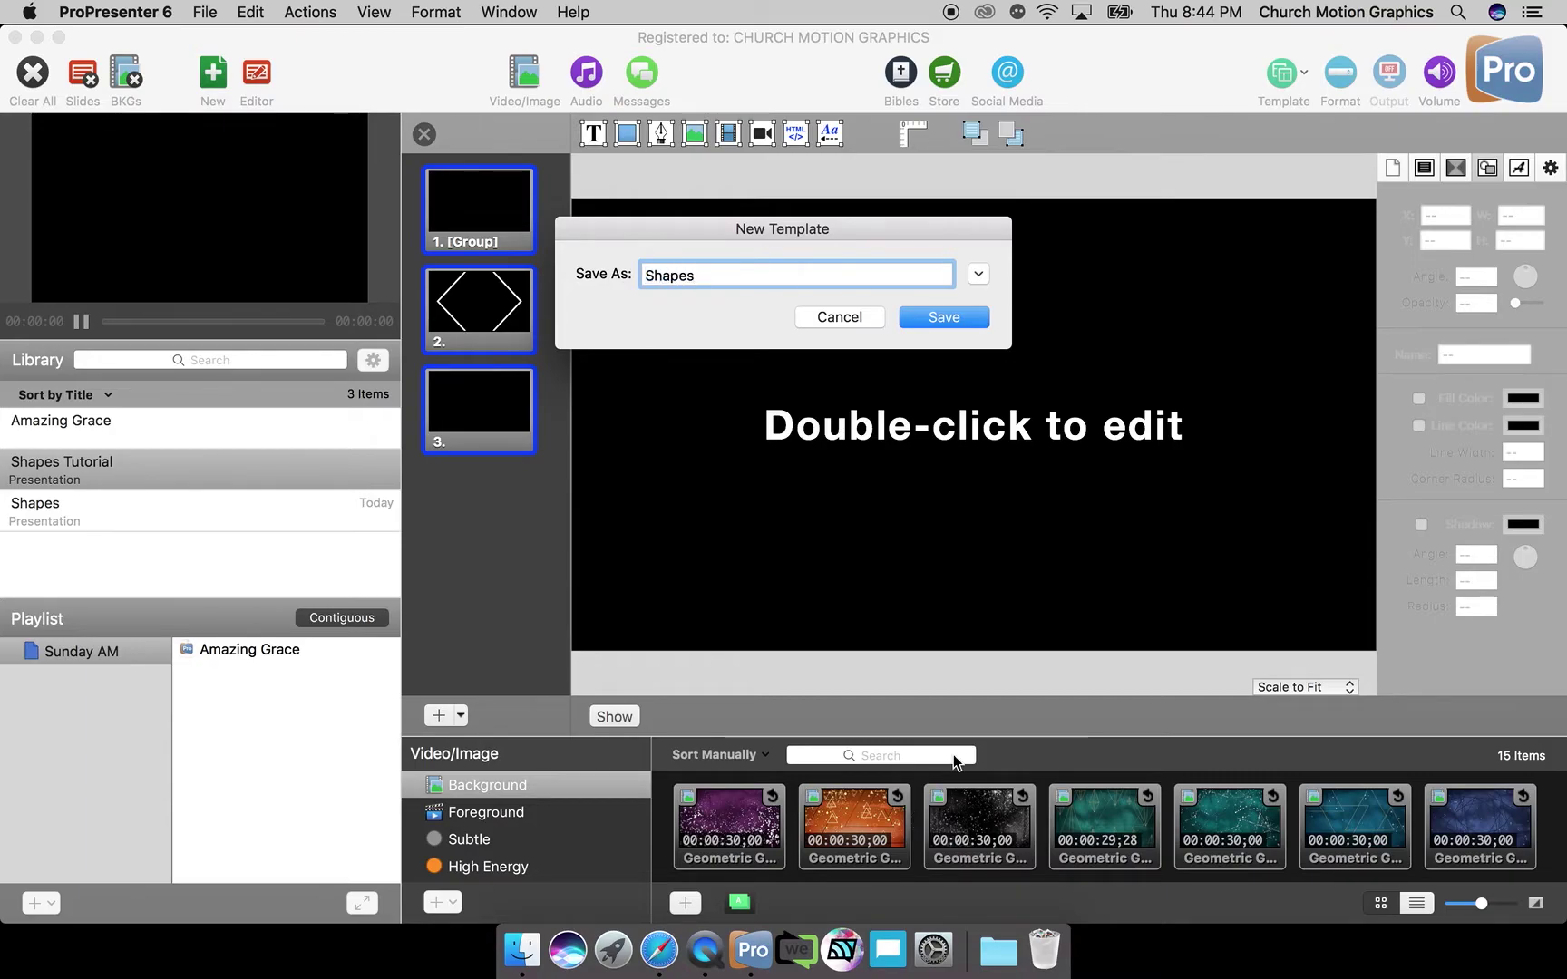
pyautogui.click(983, 317)
pyautogui.press('Escape')
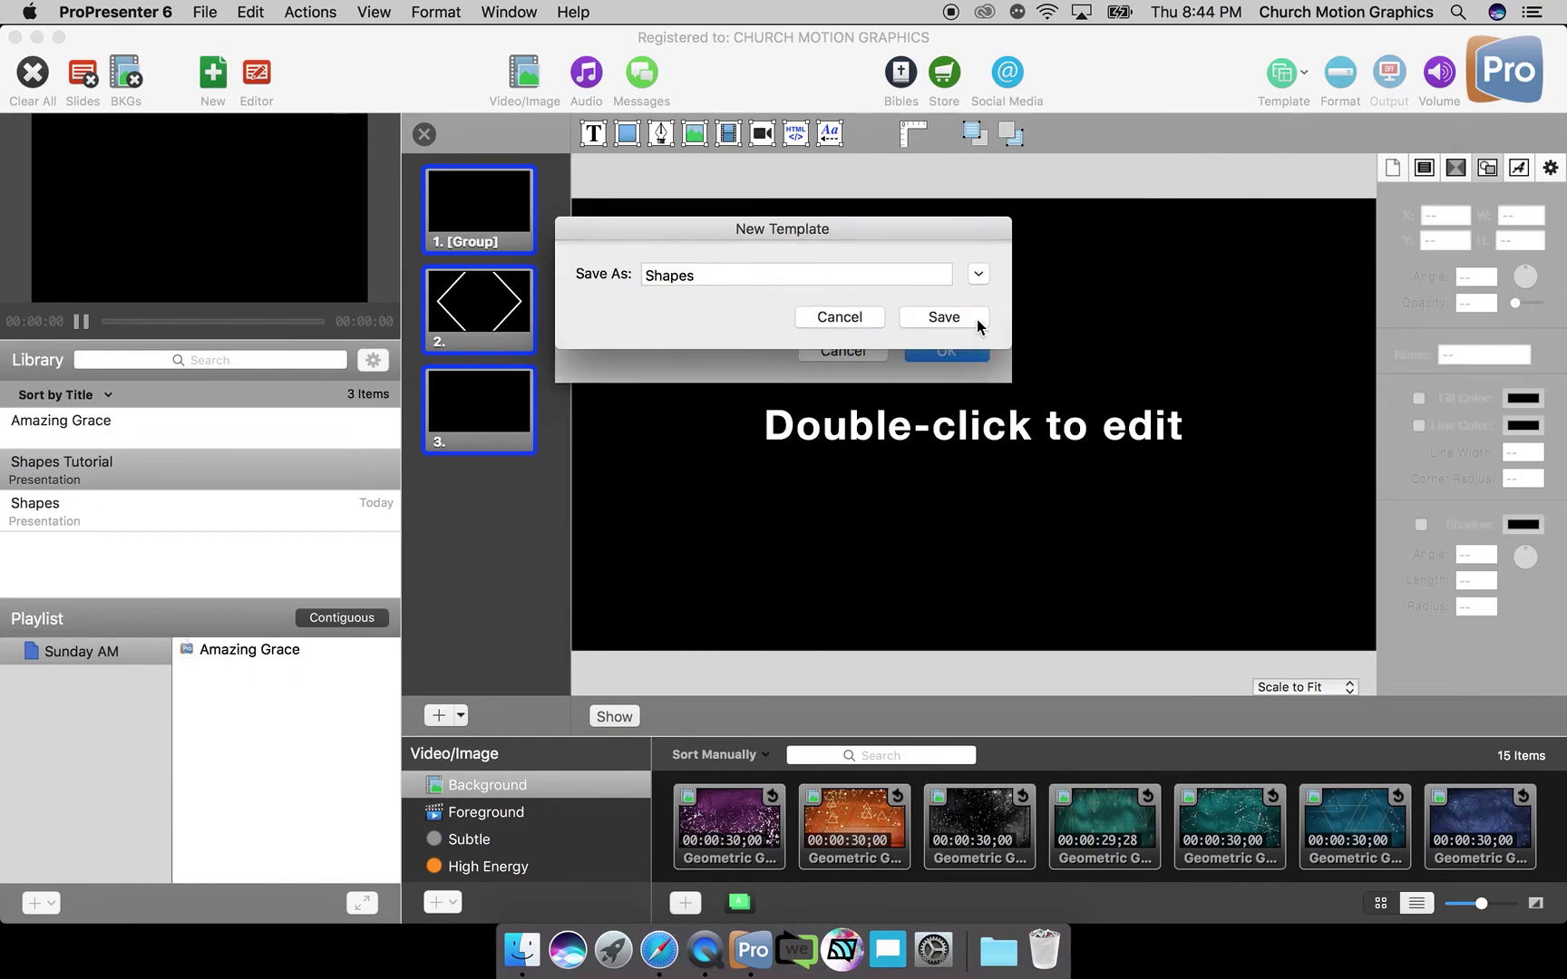
pyautogui.press('Return')
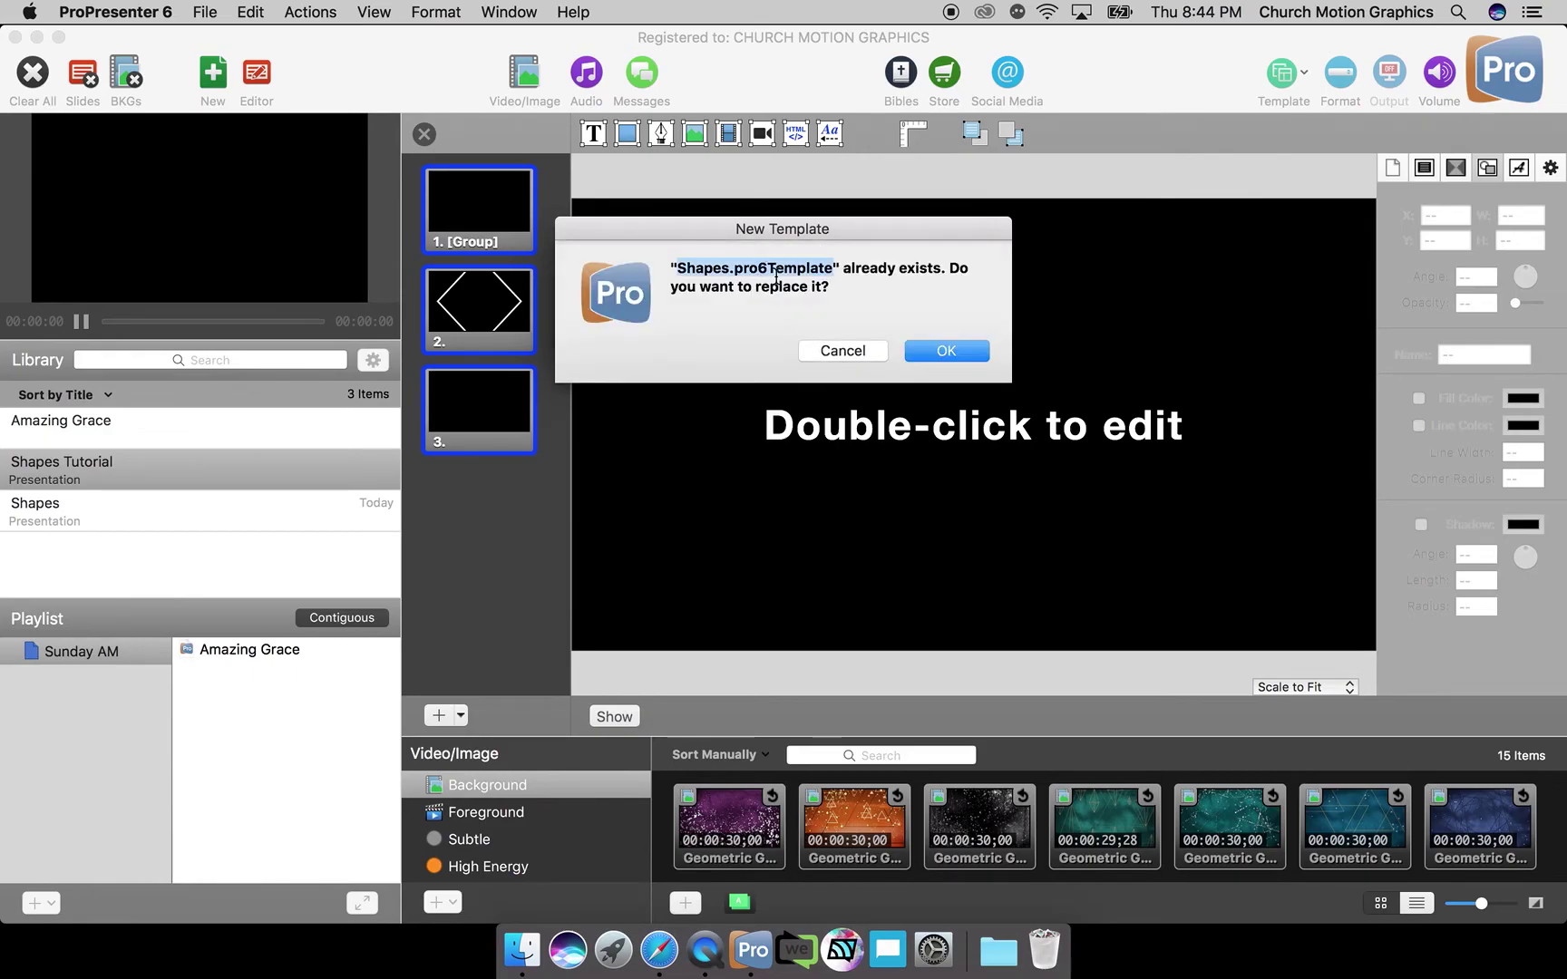
pyautogui.click(851, 349)
pyautogui.click(831, 322)
pyautogui.click(751, 287)
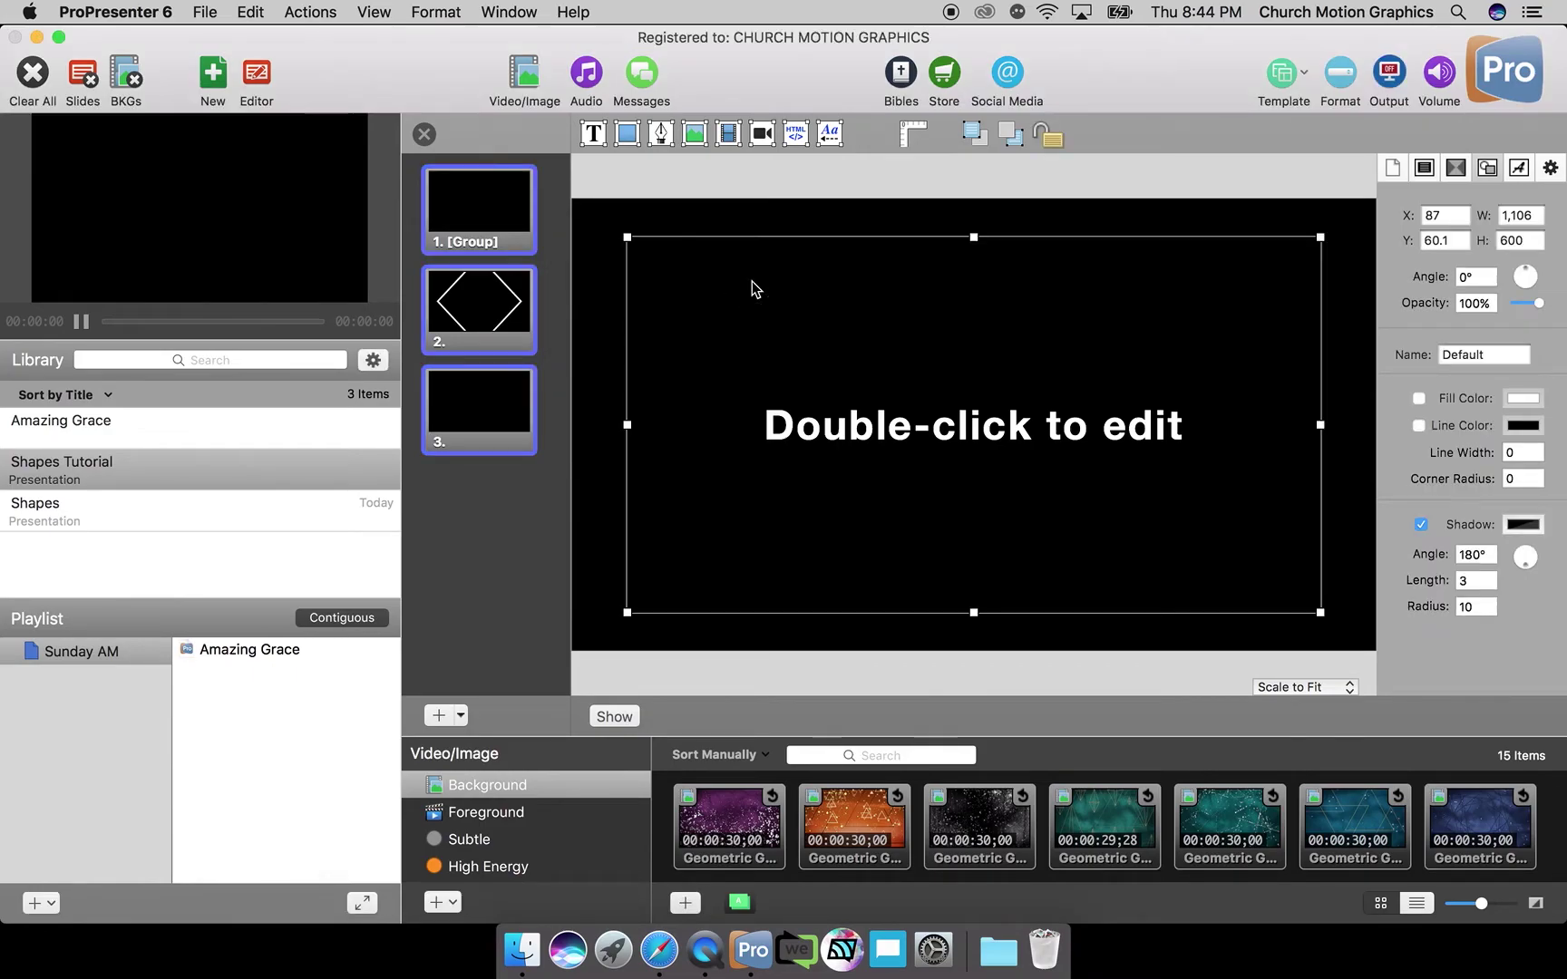
# Save the selected slides as a new template group named 'Shapes 2'.
pyautogui.rightClick(510, 409)
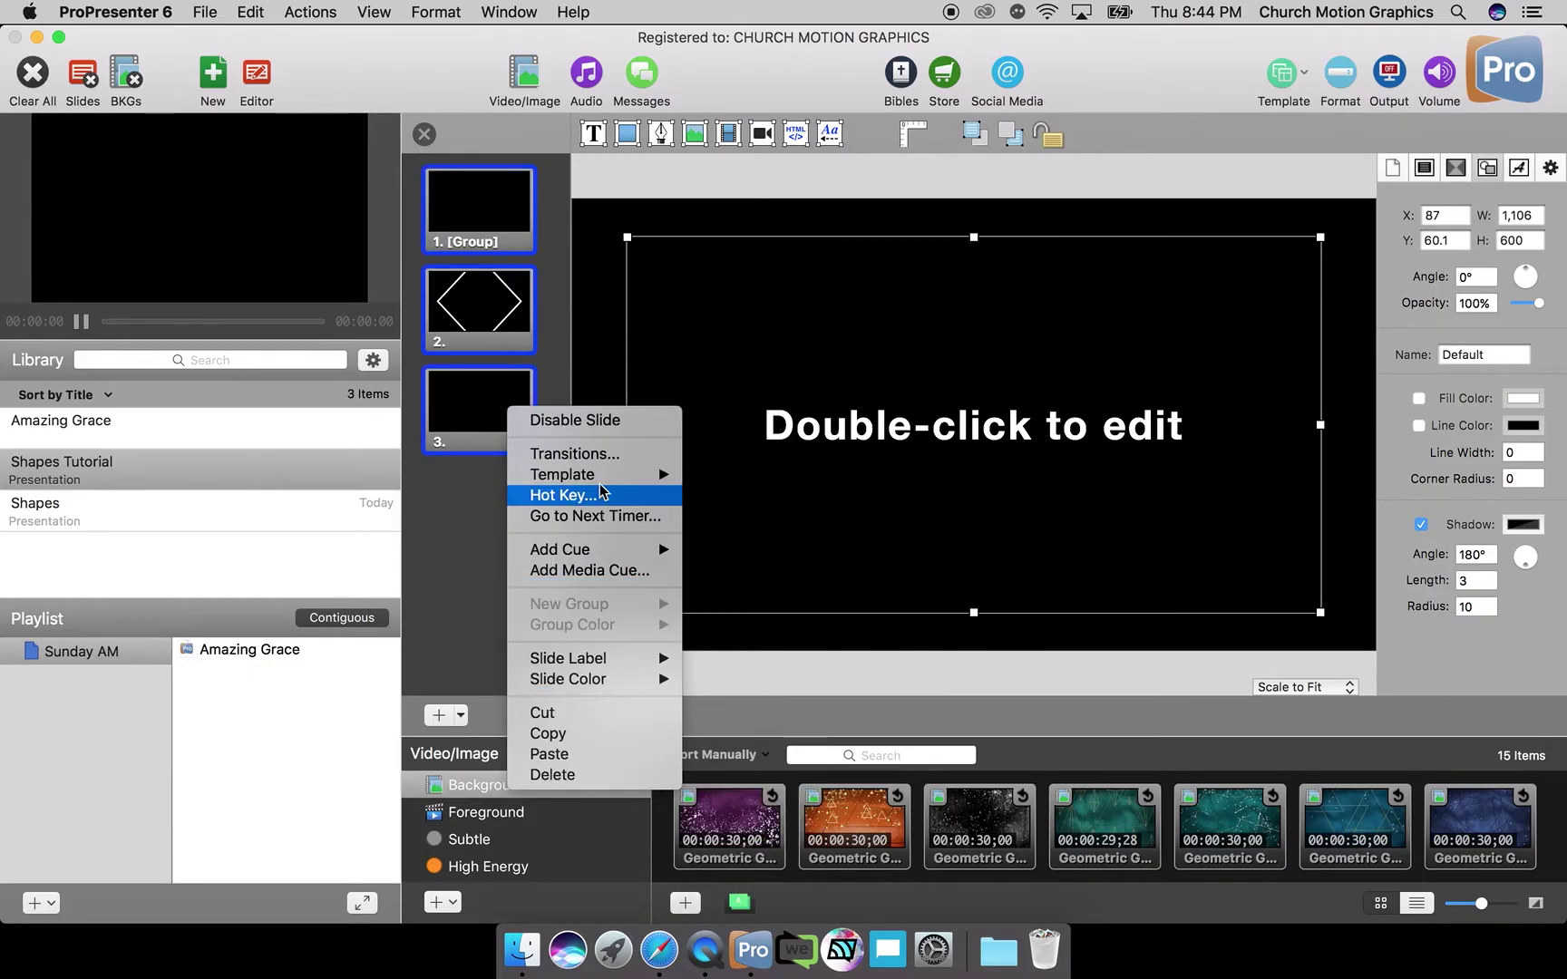
pyautogui.click(791, 815)
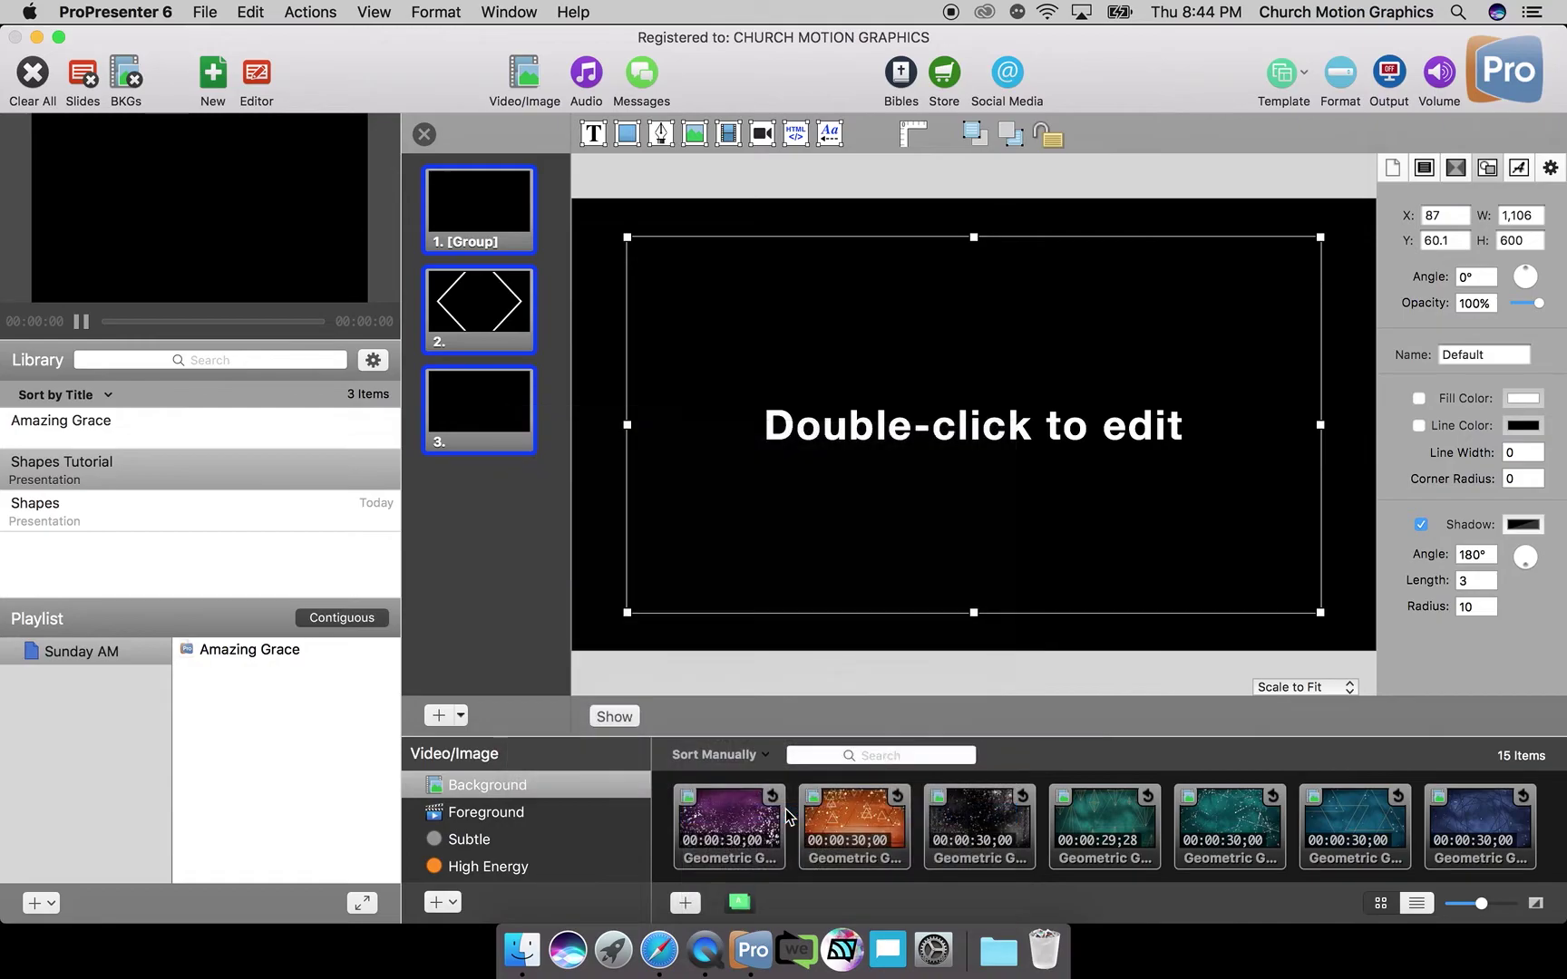
pyautogui.tripleClick(729, 275)
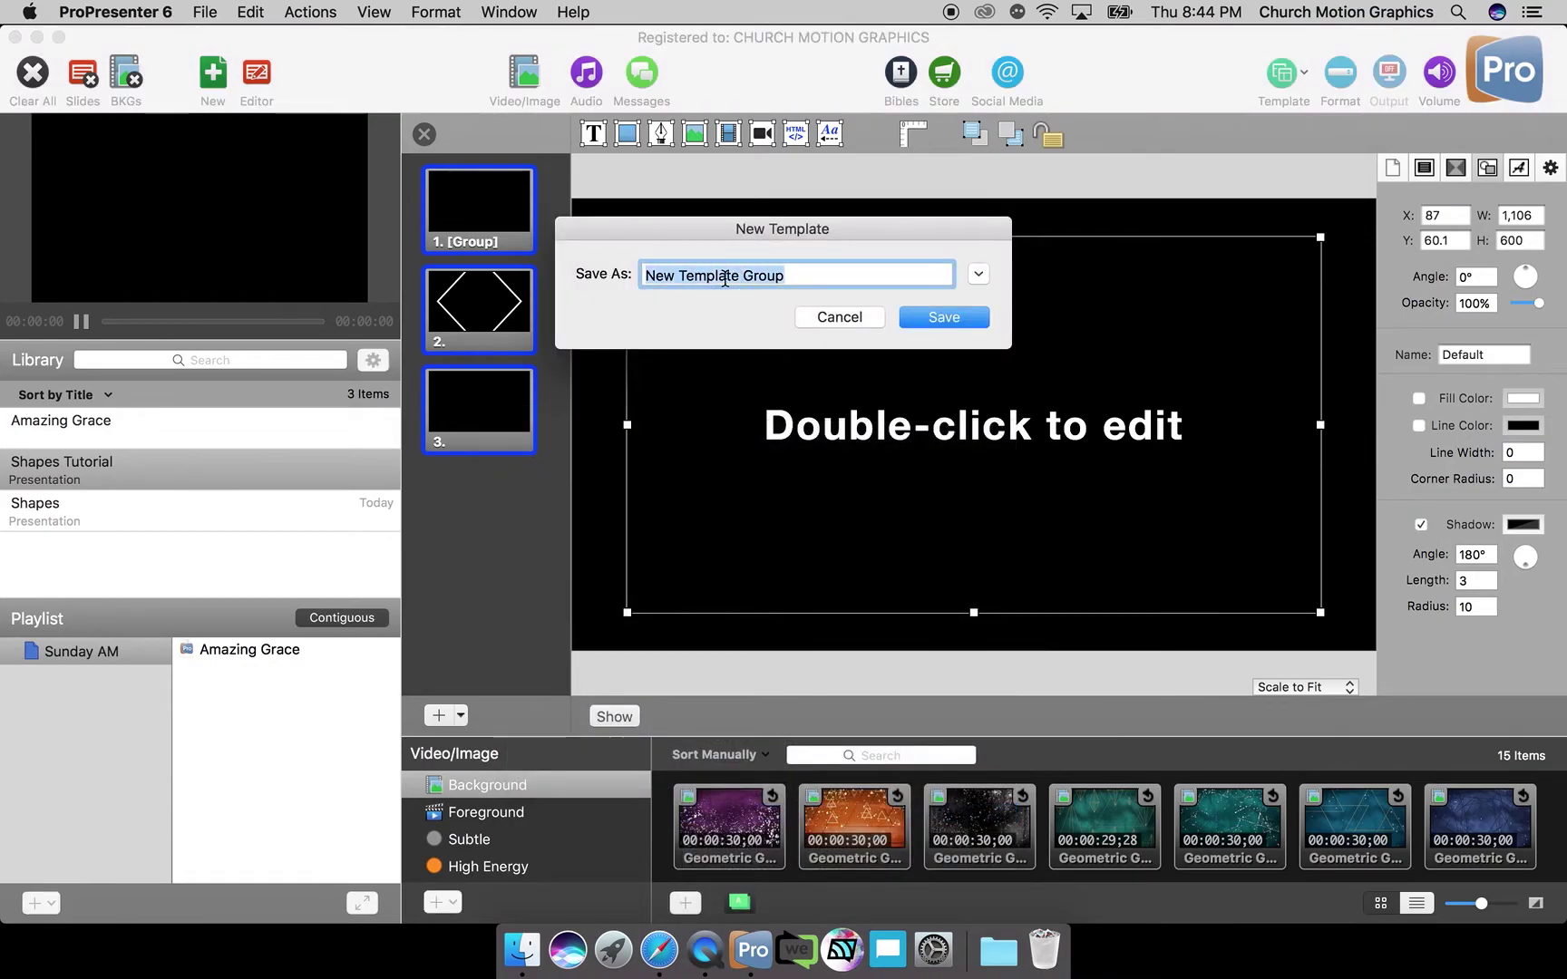
pyautogui.write('Shapes 2')
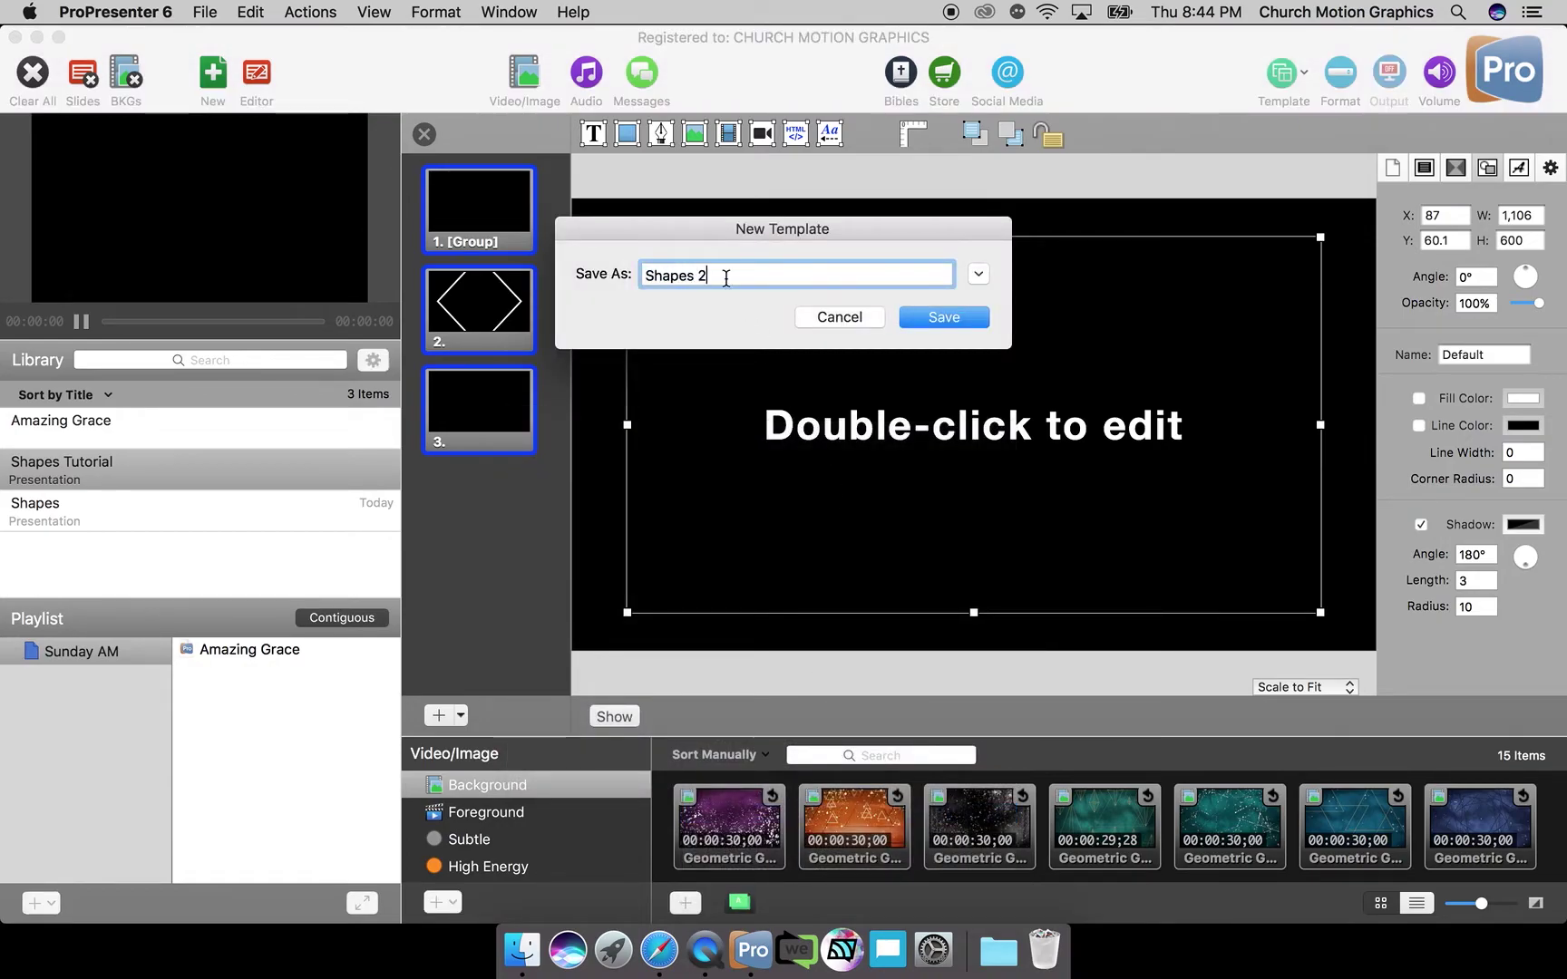
pyautogui.click(959, 316)
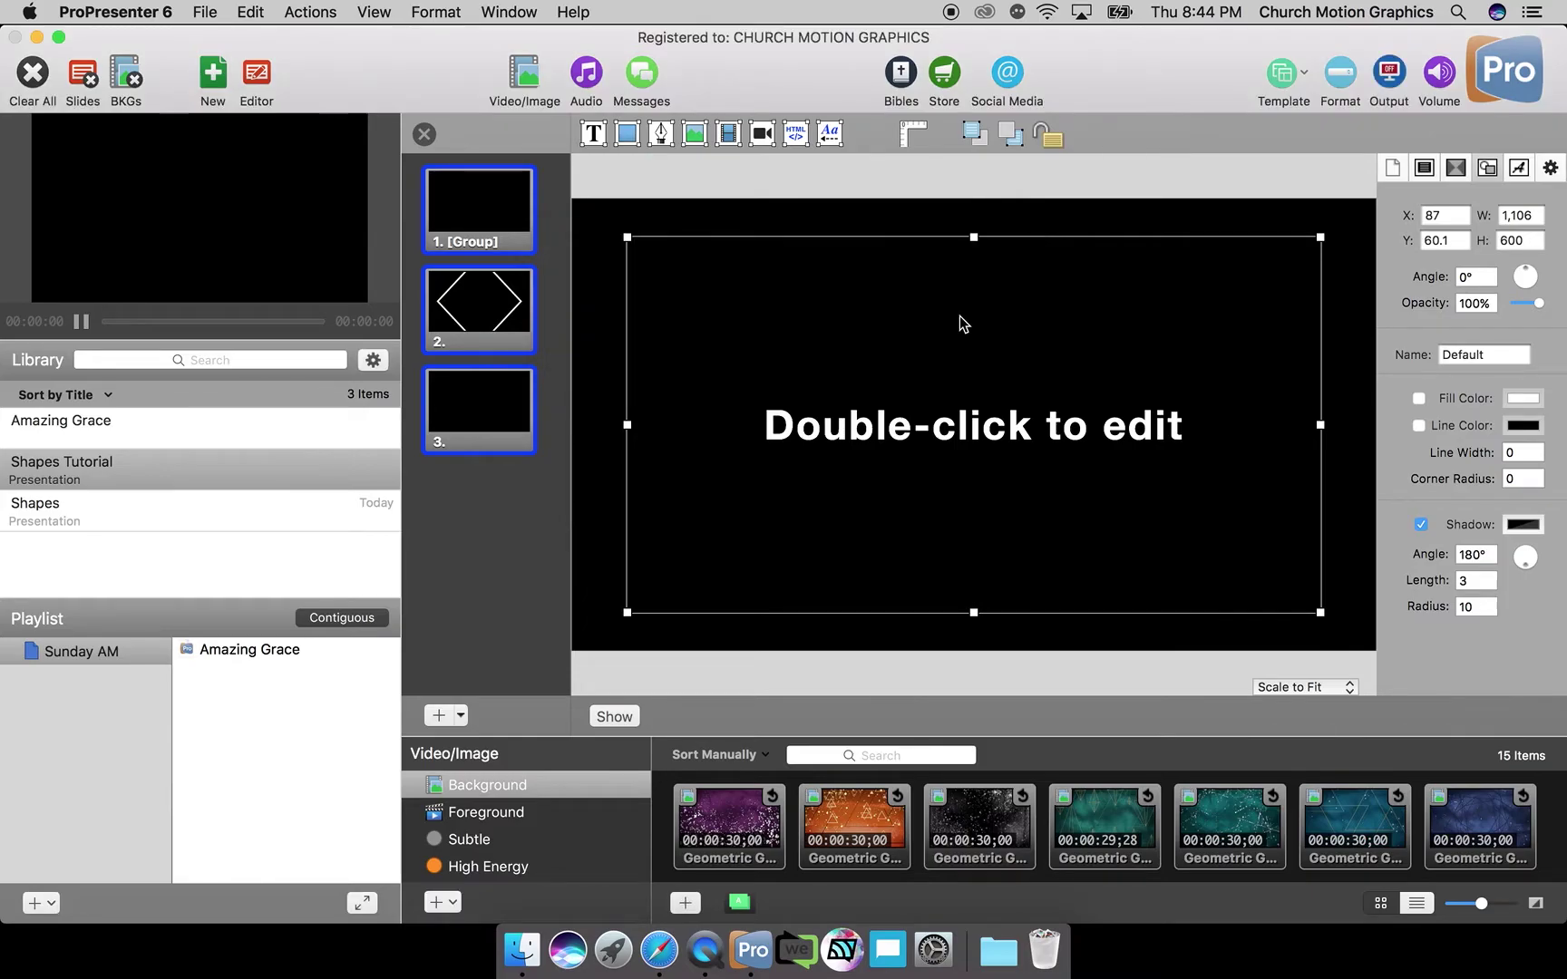
pyautogui.click(429, 139)
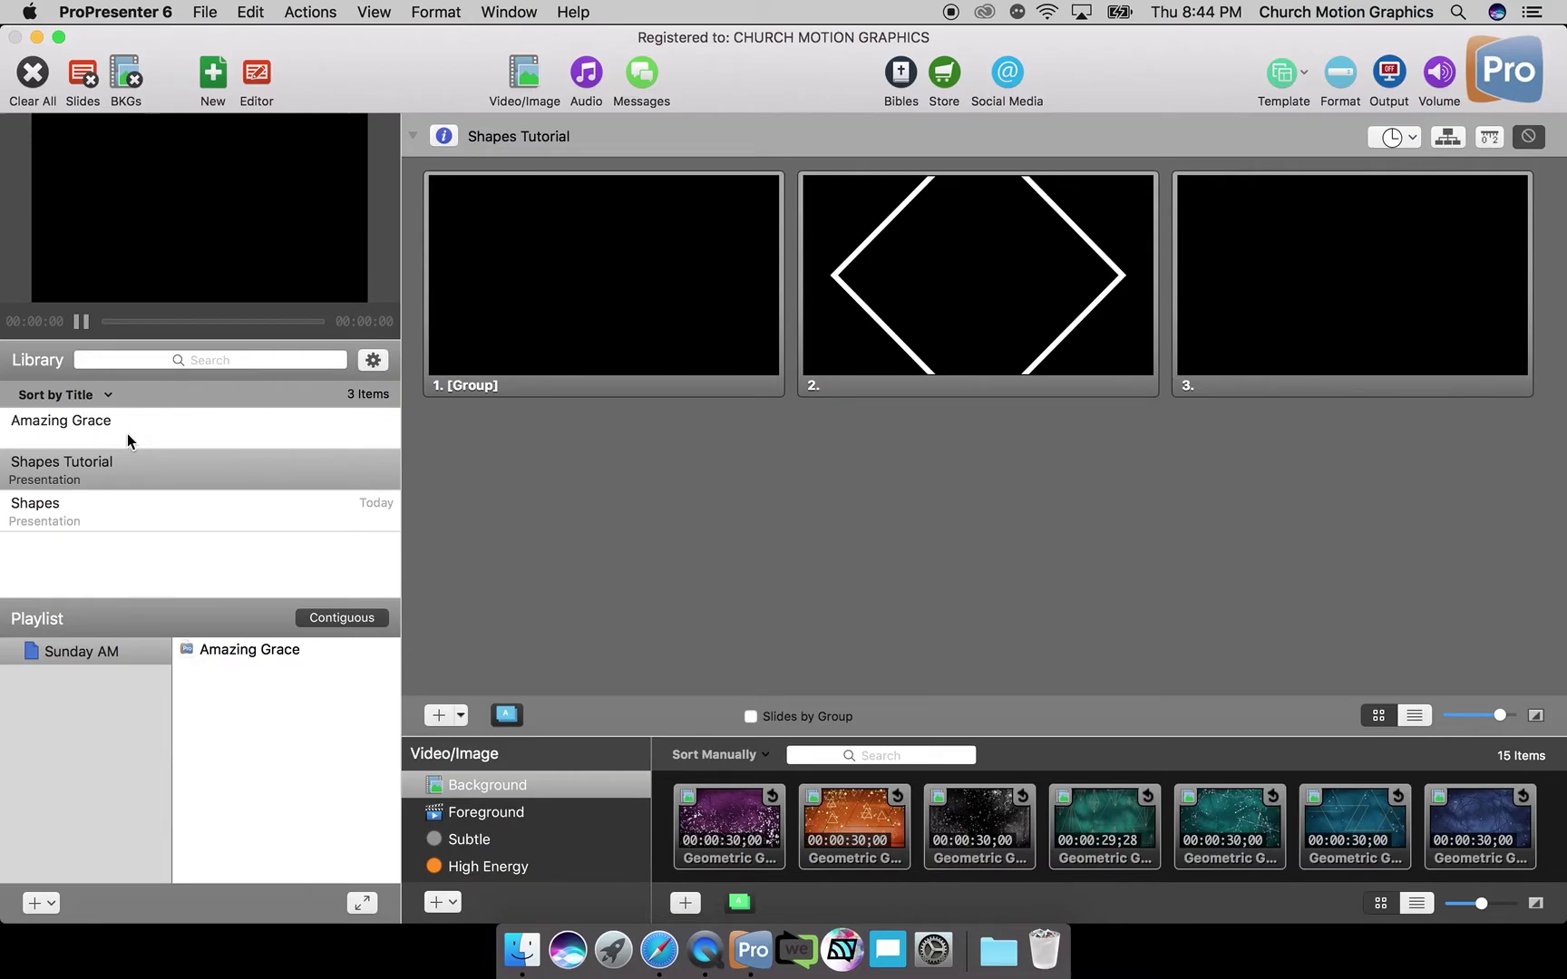
# Apply Template 2 from the Shapes 2 group to every Amazing Grace slide.
pyautogui.click(161, 433)
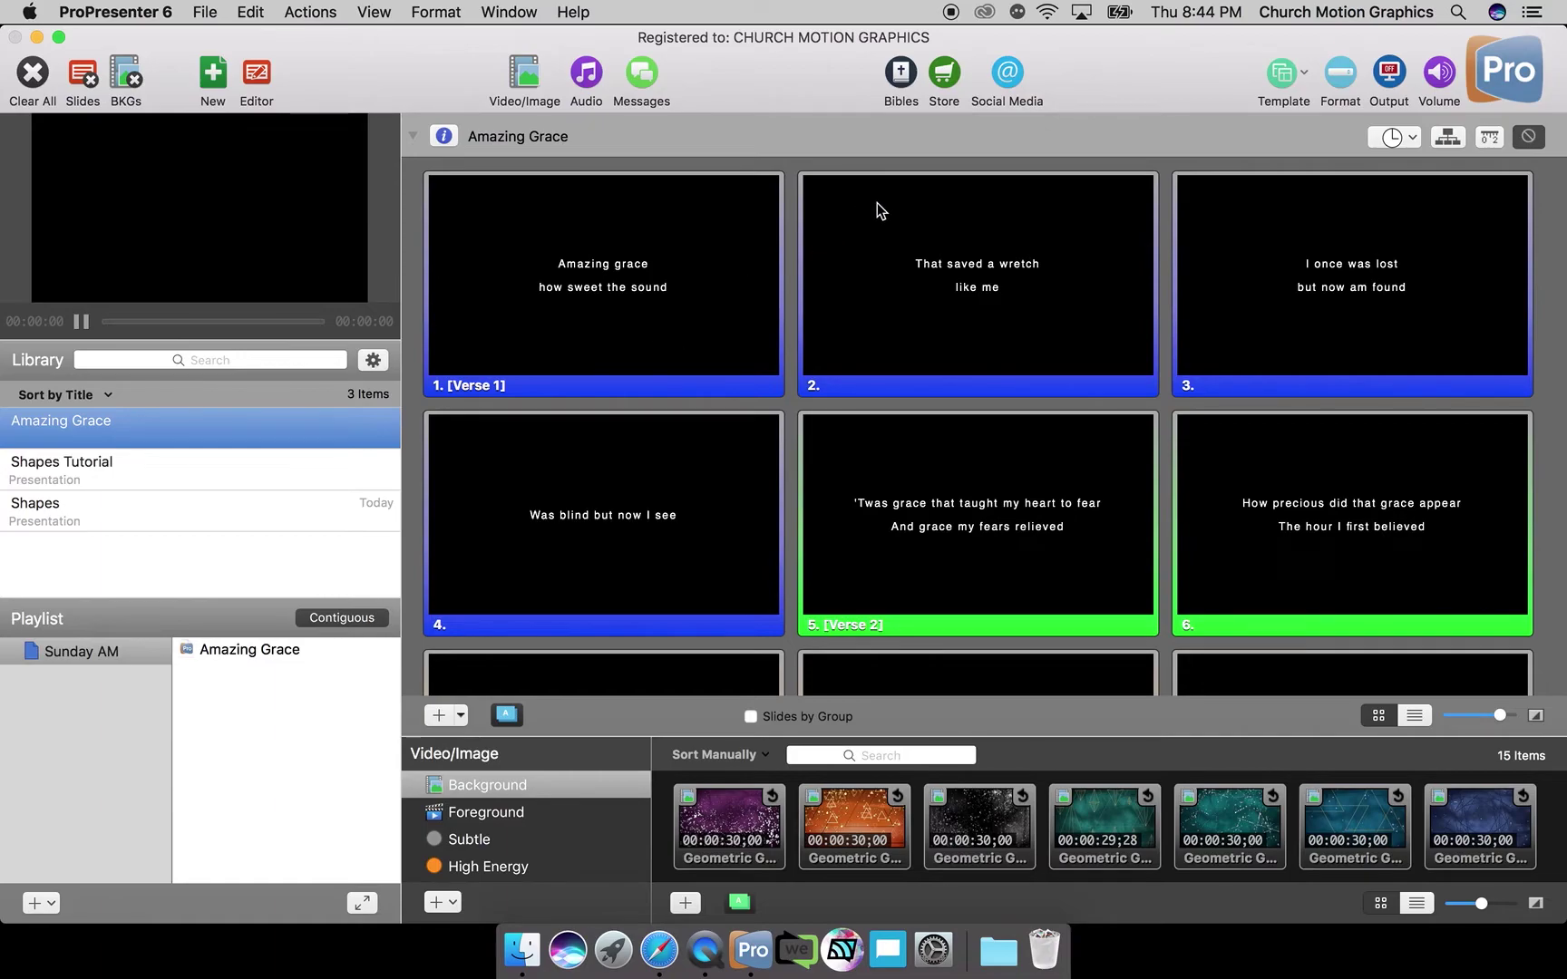
pyautogui.click(1294, 75)
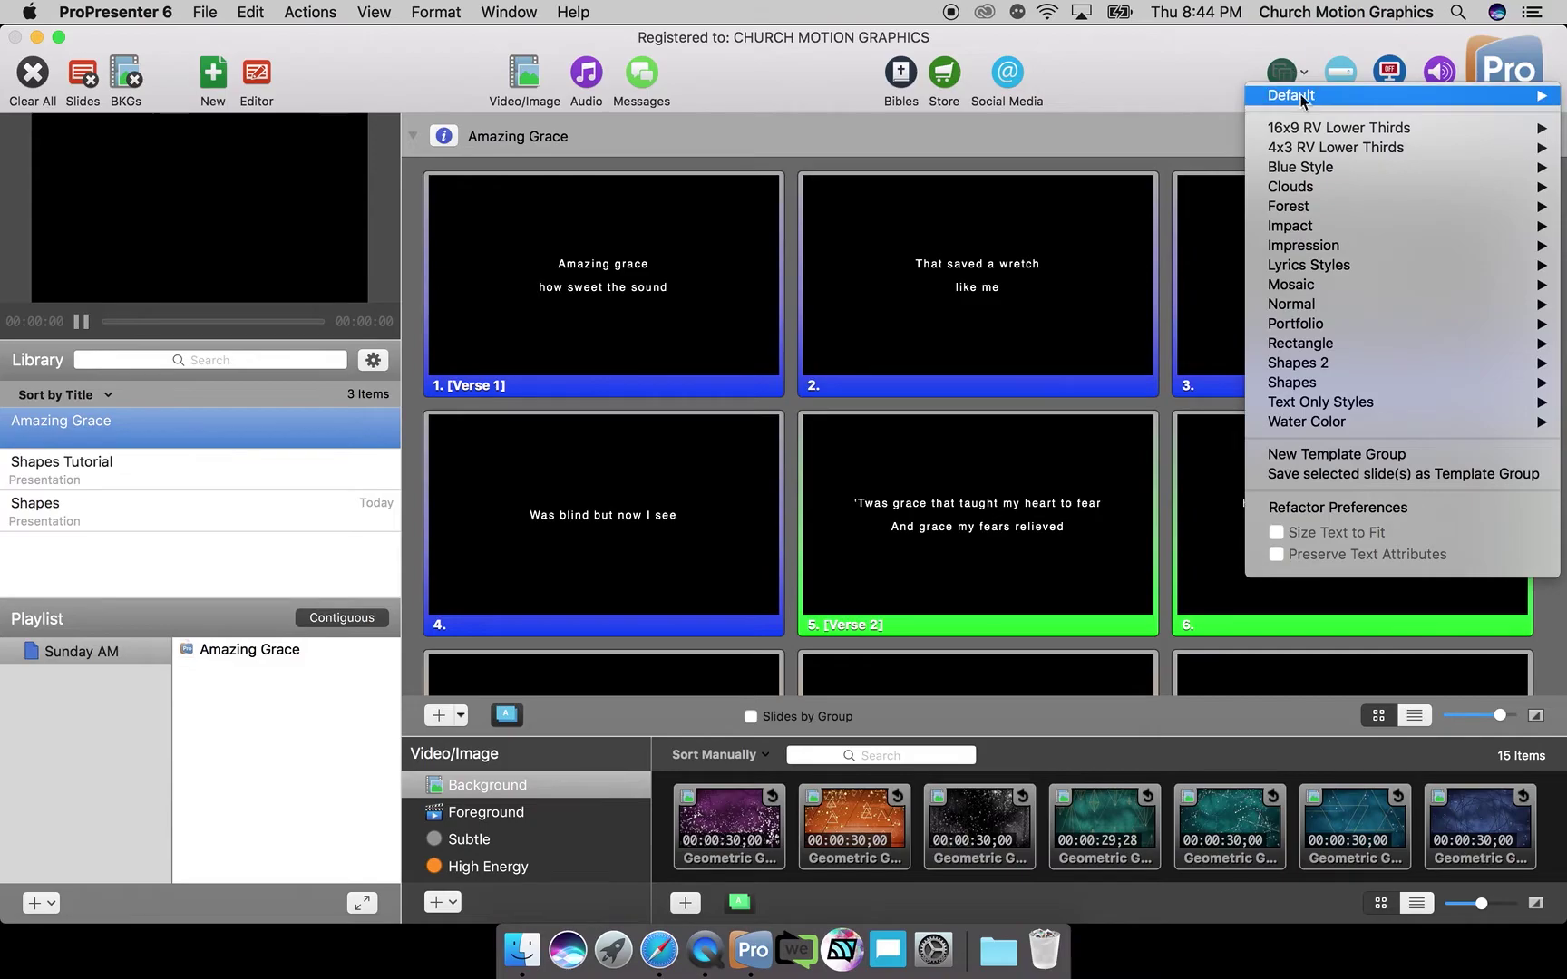
pyautogui.moveTo(1325, 364)
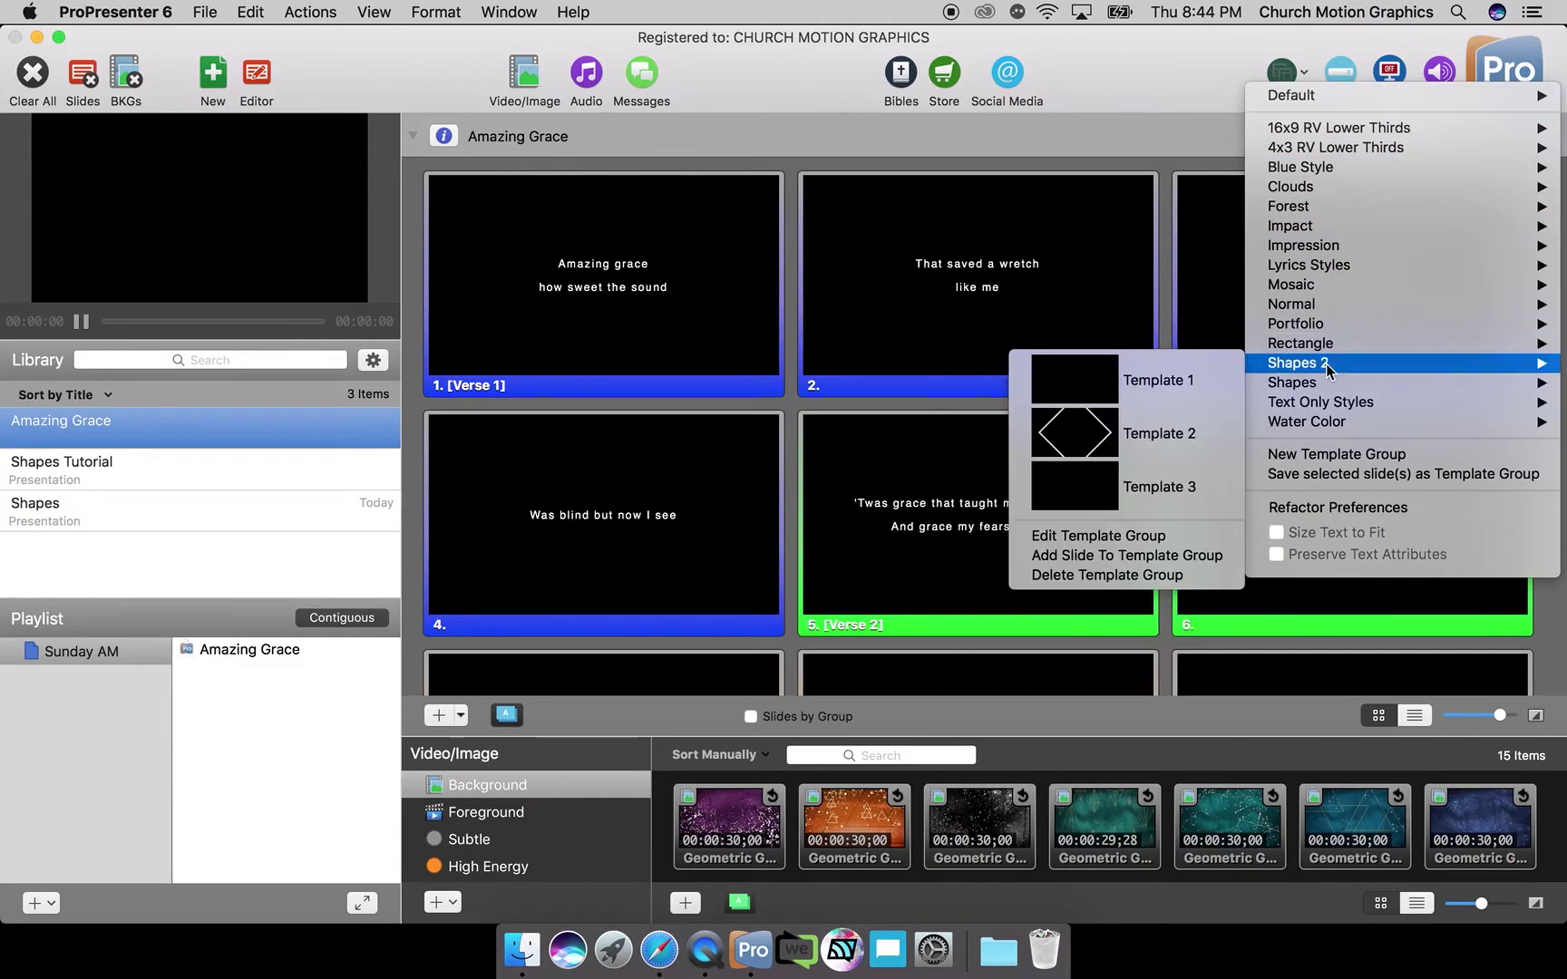
pyautogui.click(1180, 434)
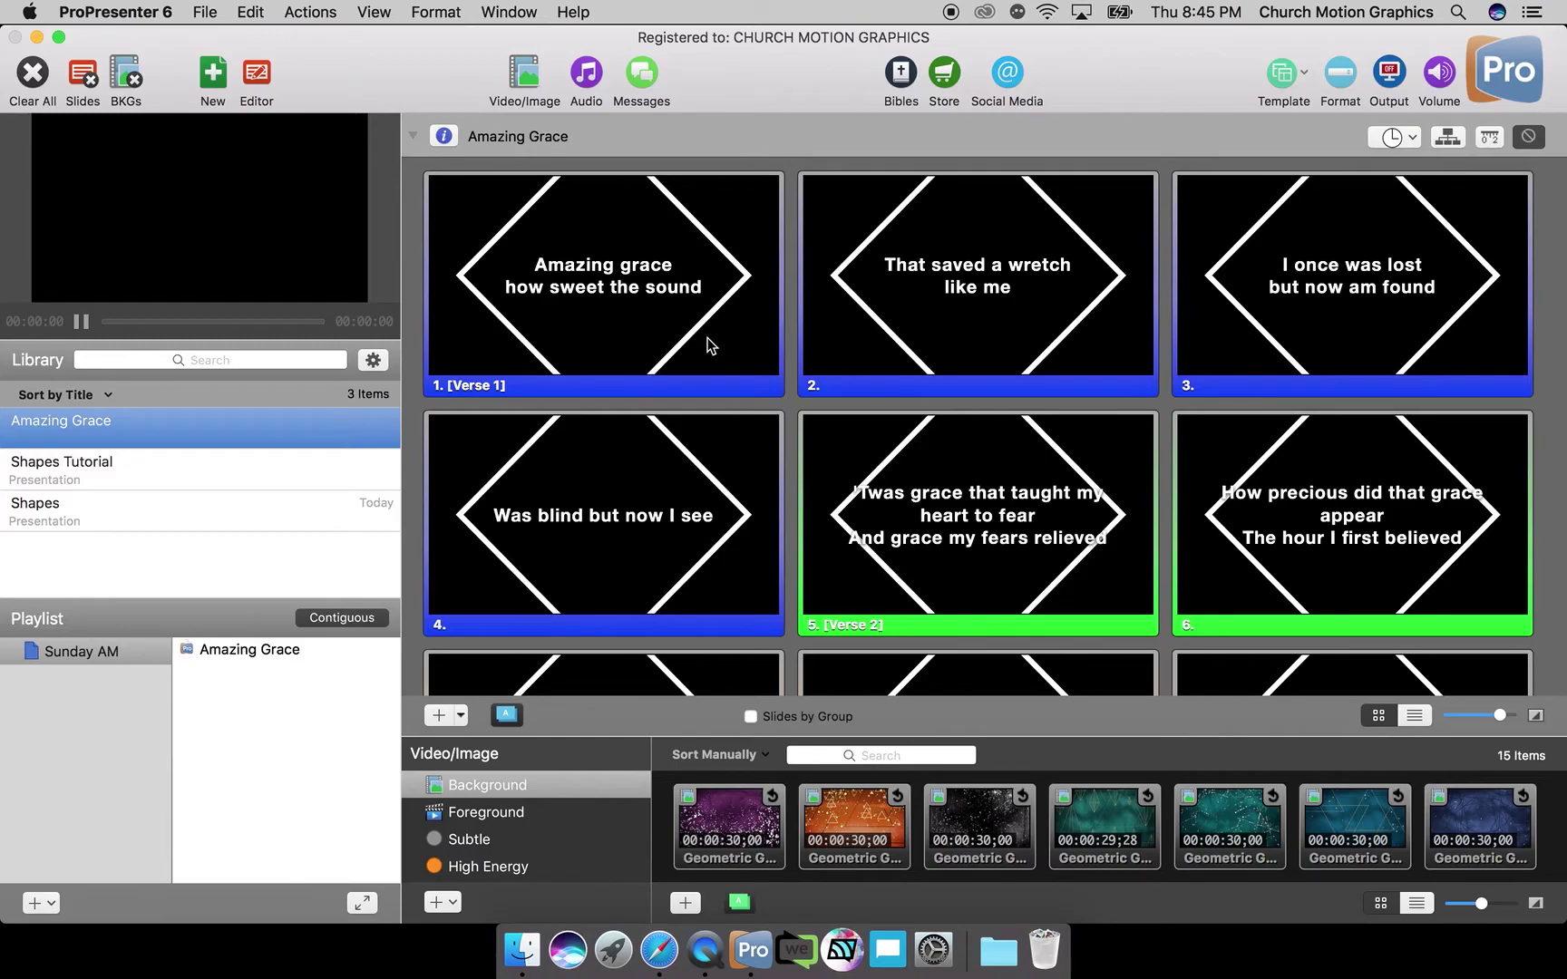
# Send the first Amazing Grace lyric slide live over the starry background video.
pyautogui.click(592, 317)
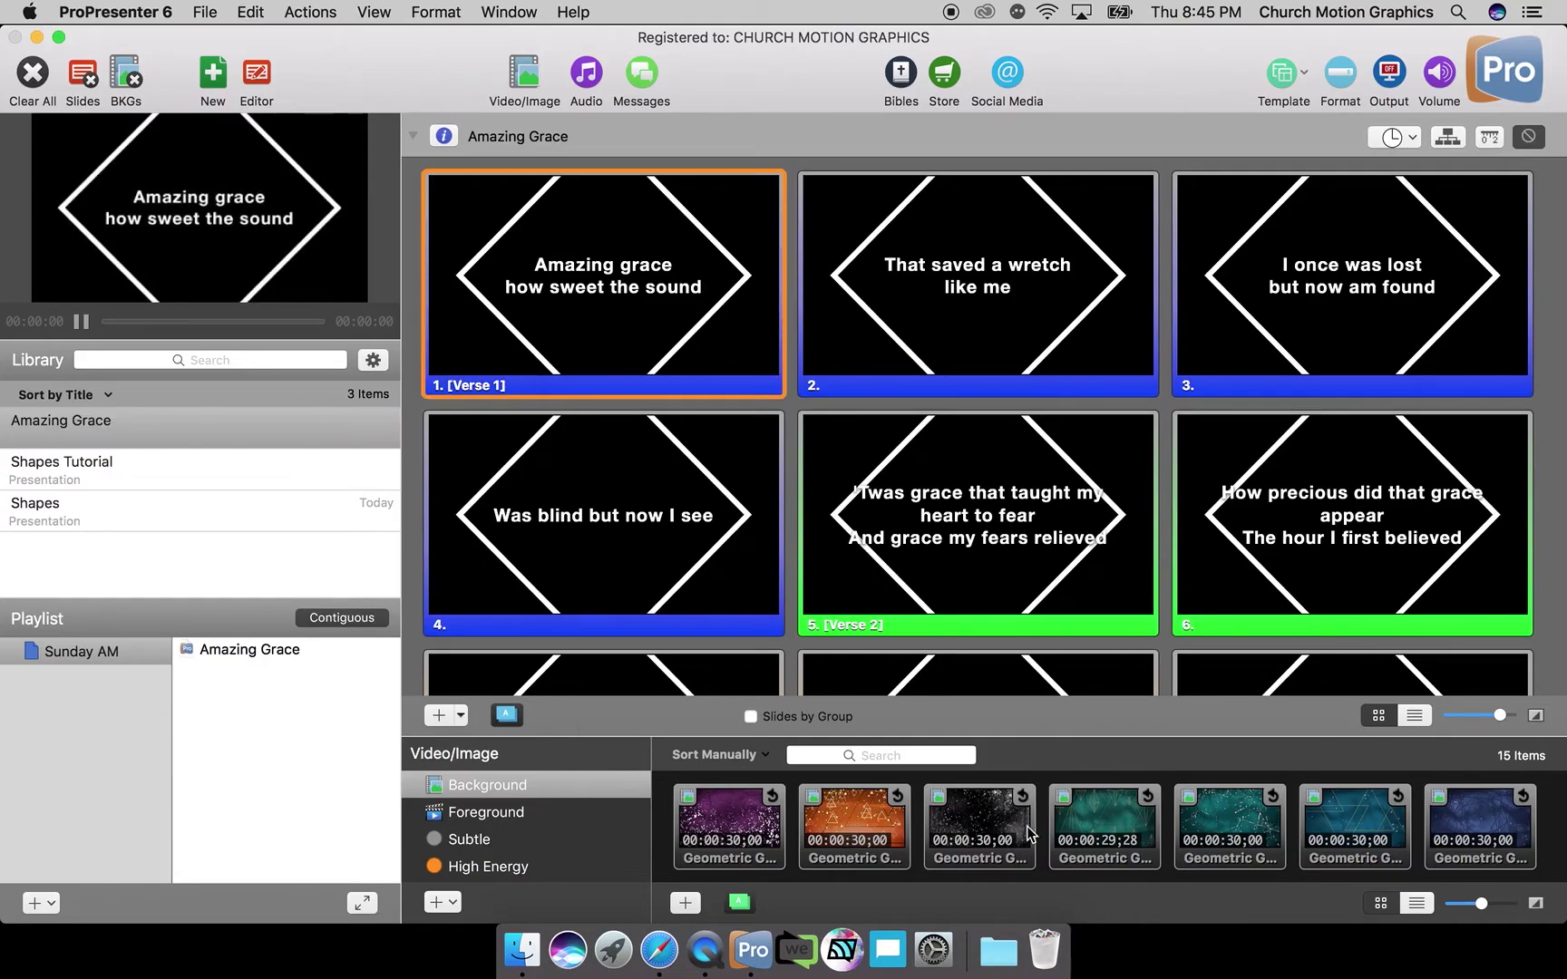
pyautogui.click(997, 842)
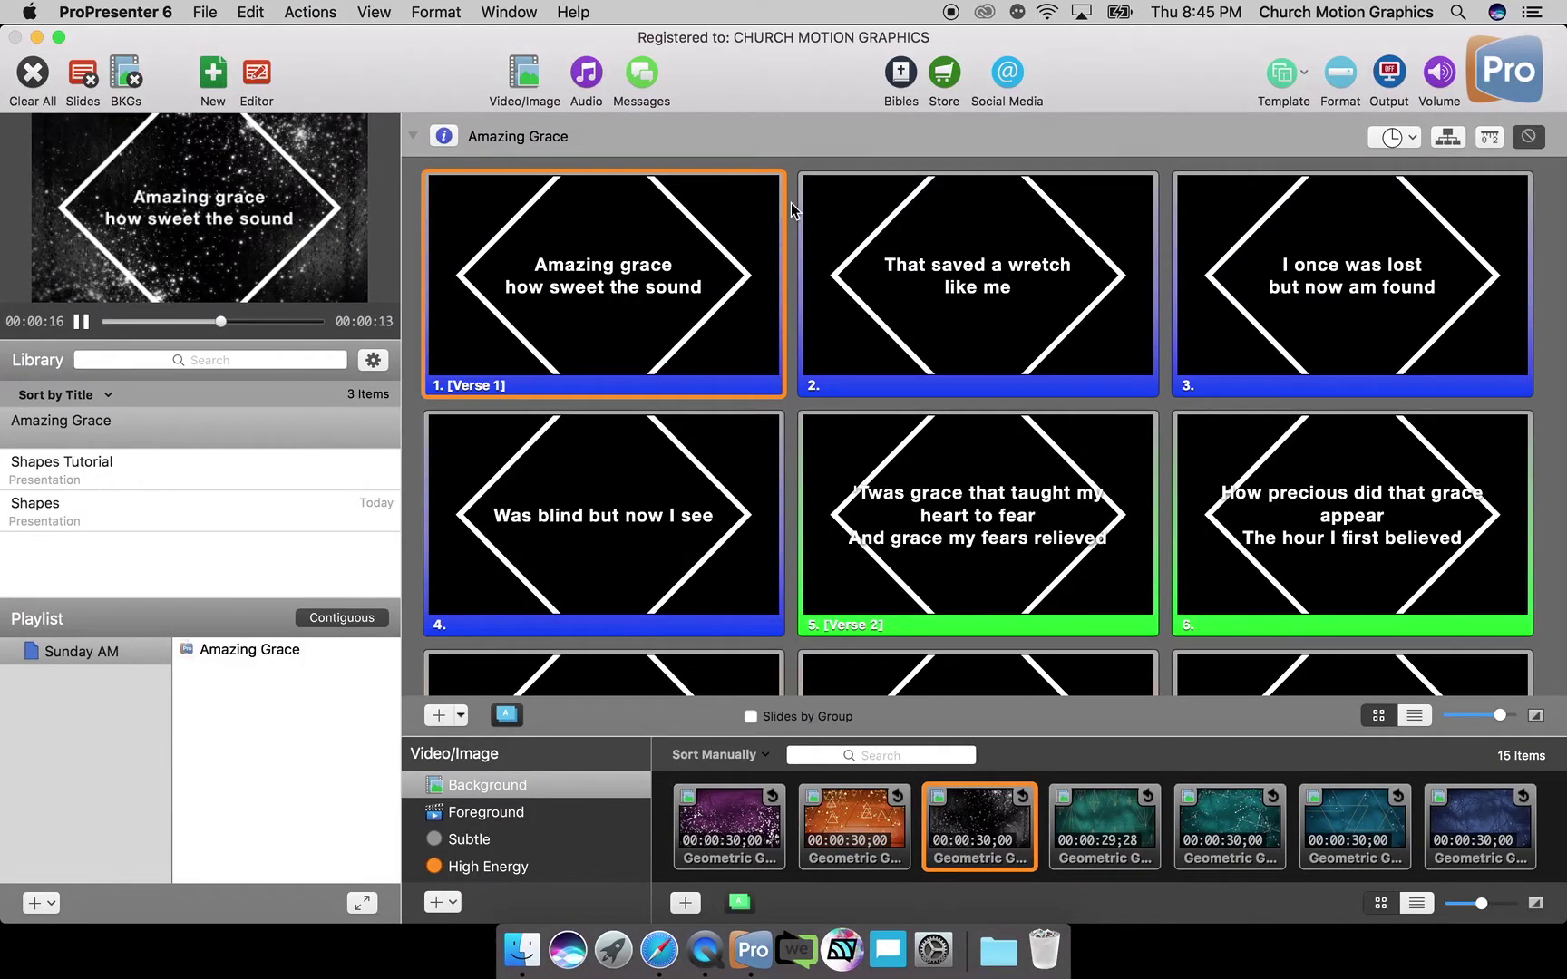
# Apply Shapes 2 Template 1 to the Amazing Grace slides and show the restyled first slide live.
pyautogui.click(1291, 80)
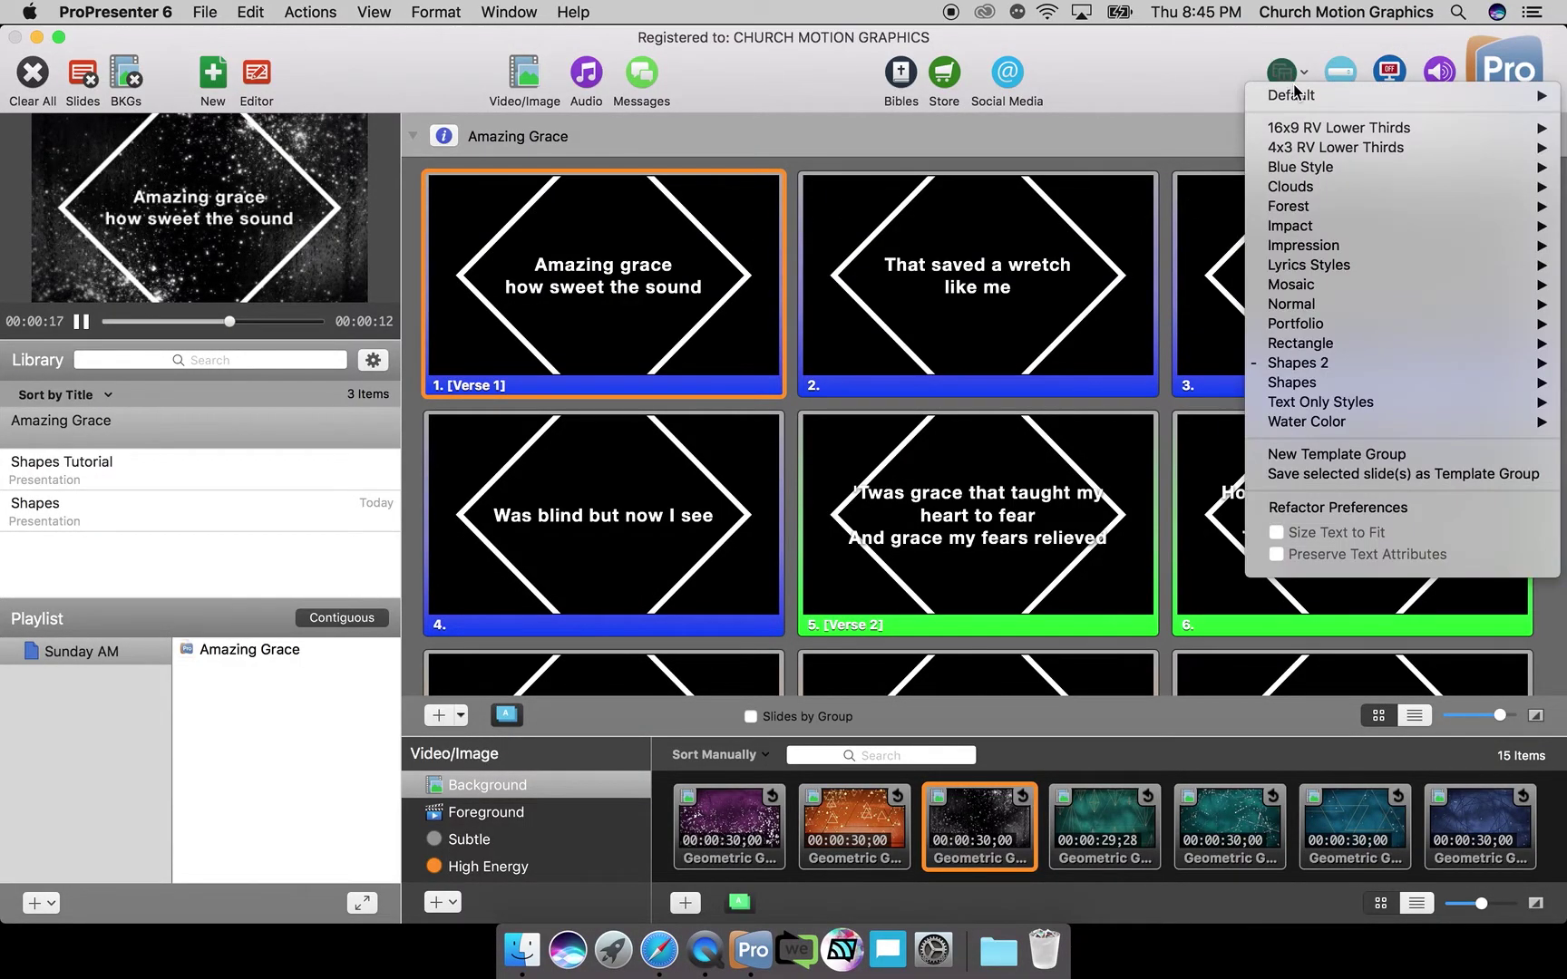
pyautogui.moveTo(1314, 362)
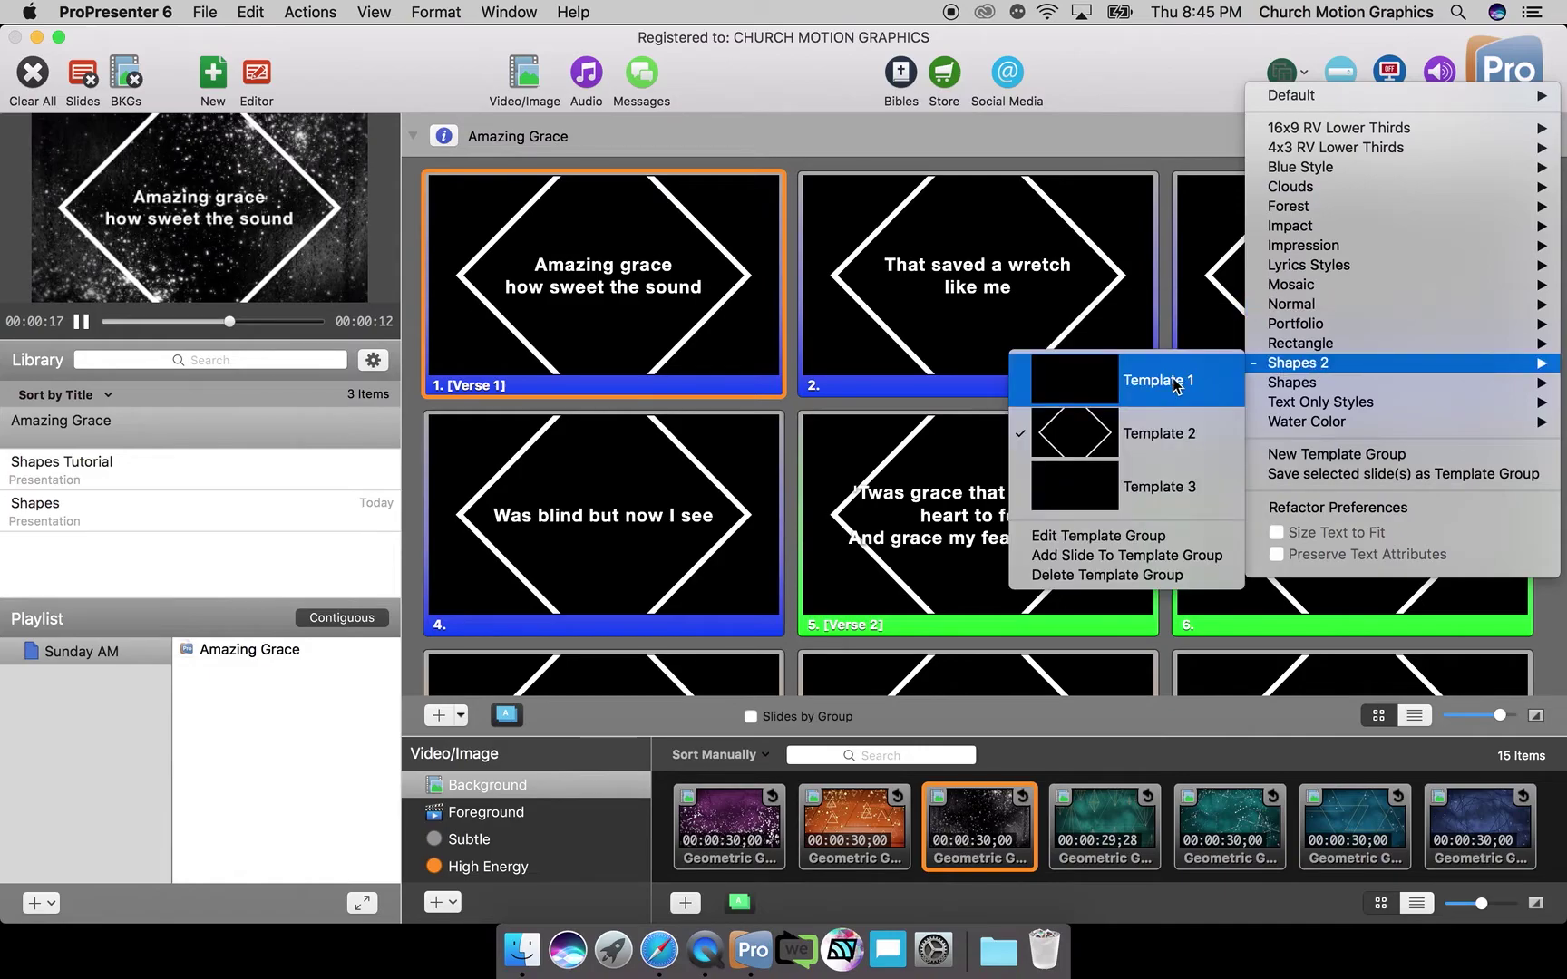
pyautogui.click(1141, 381)
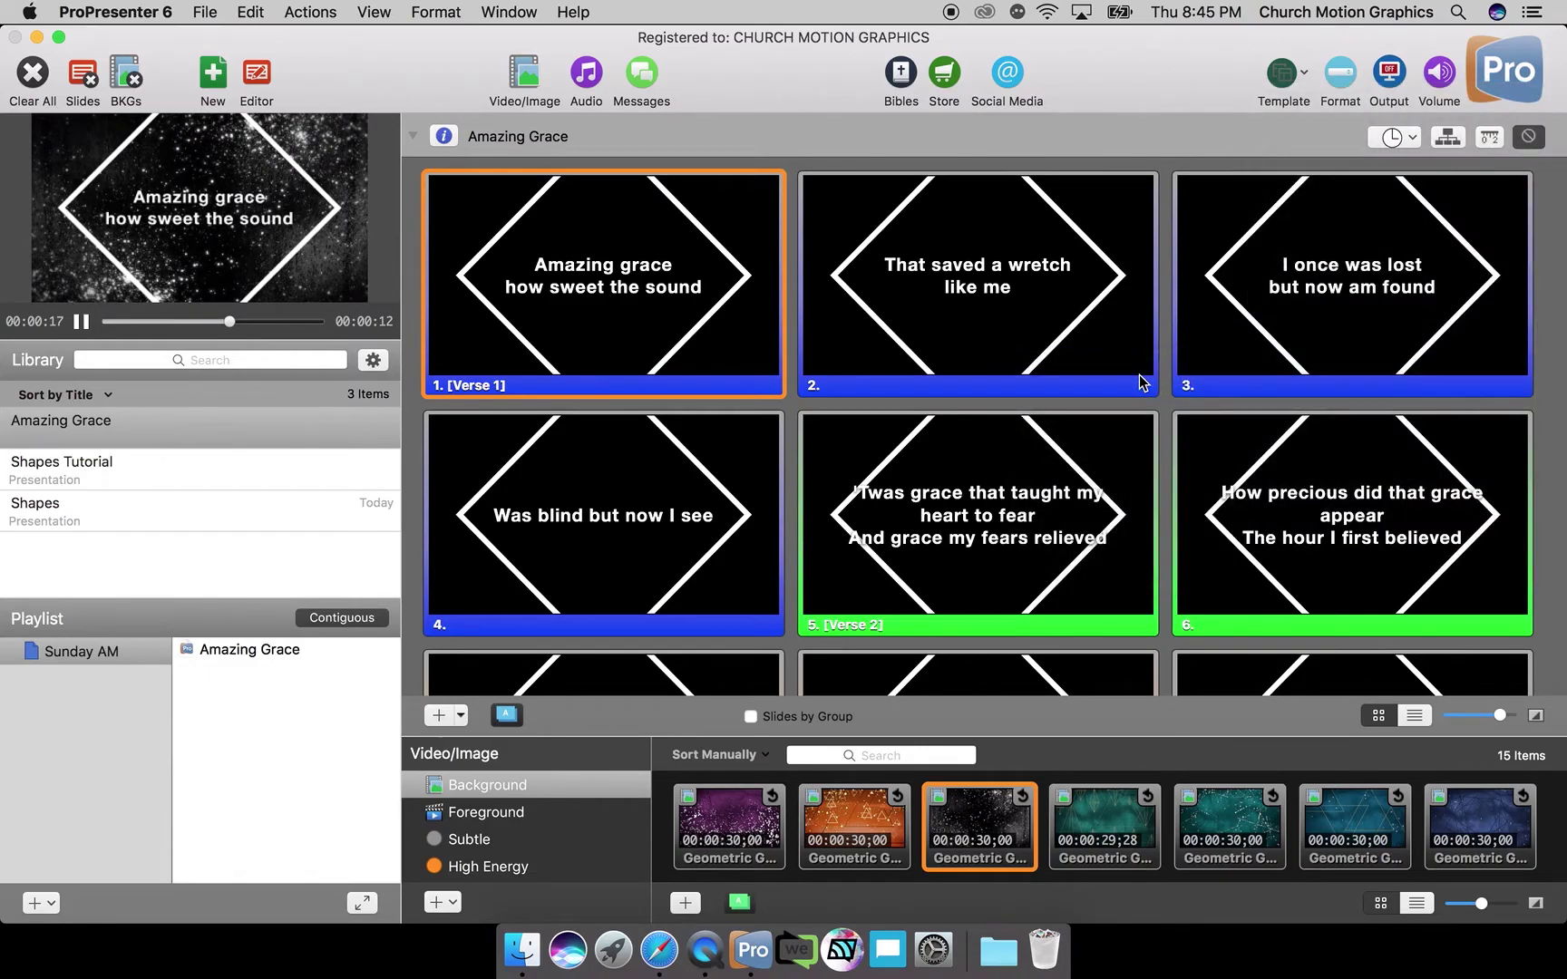
pyautogui.click(651, 263)
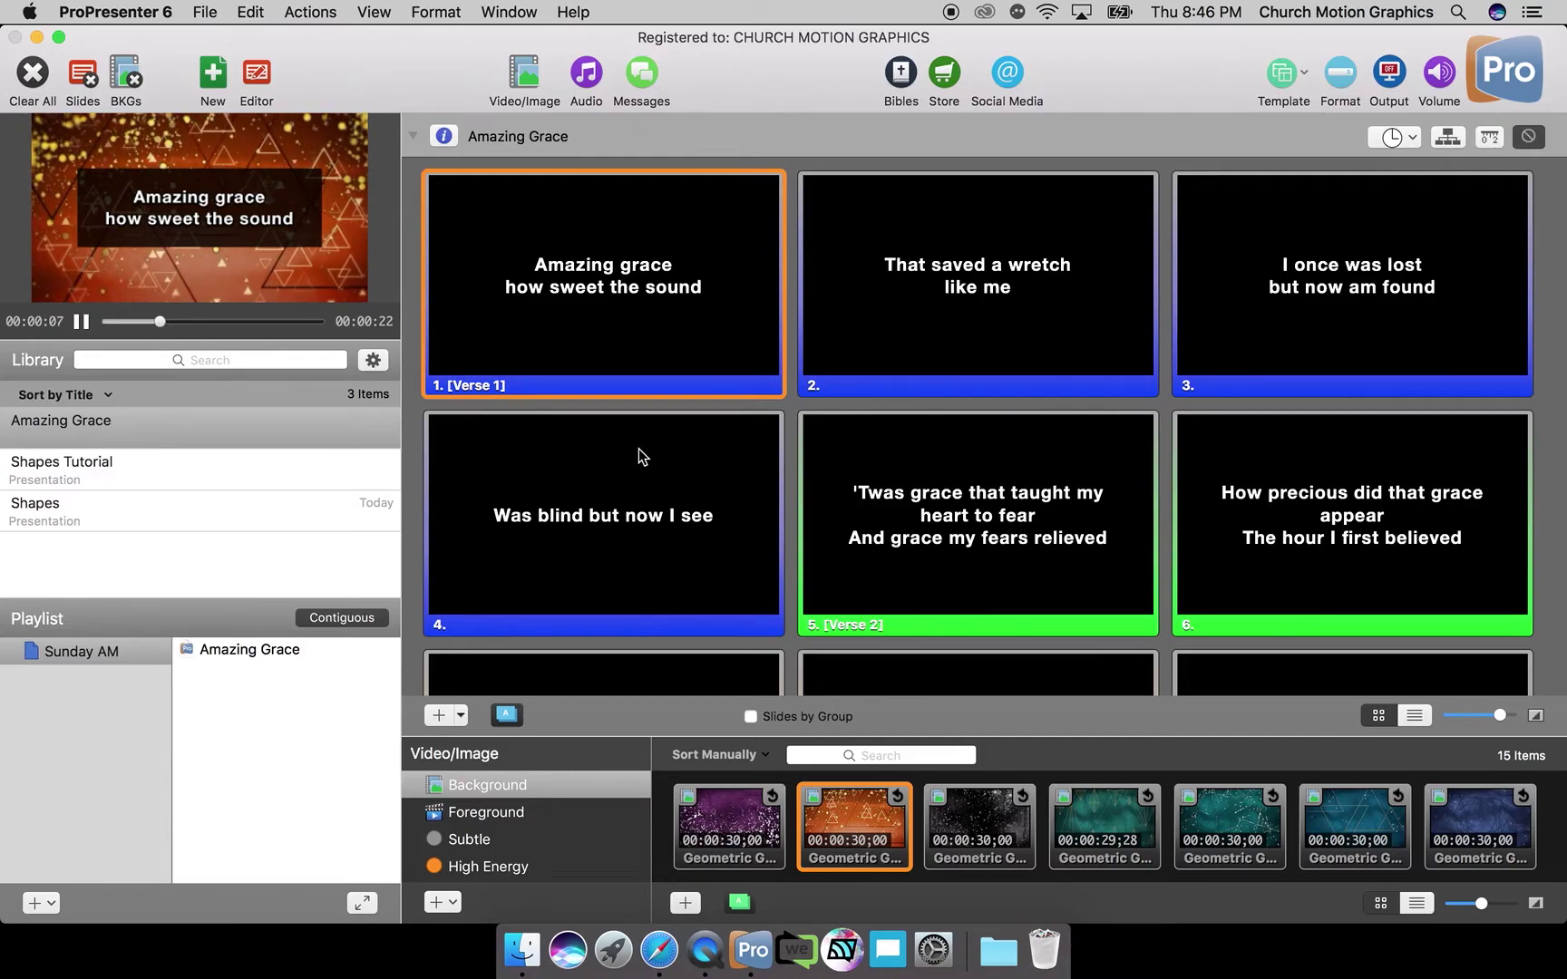
# Open the Shapes presentation from the Shapes Tutorial library folder.
pyautogui.click(123, 472)
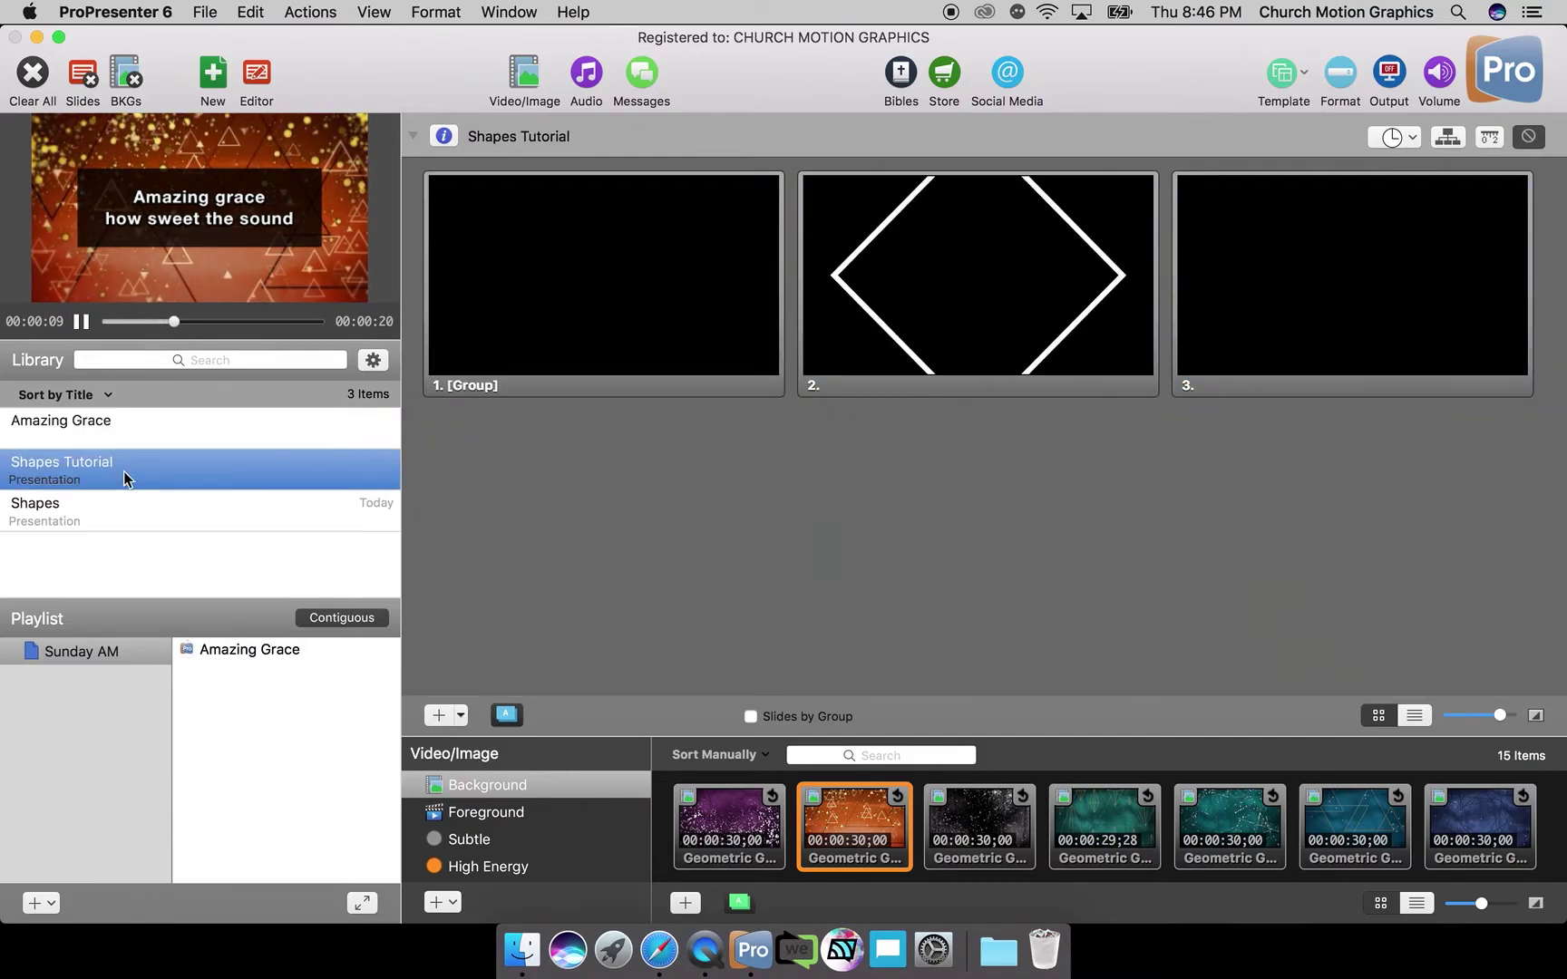
pyautogui.click(99, 520)
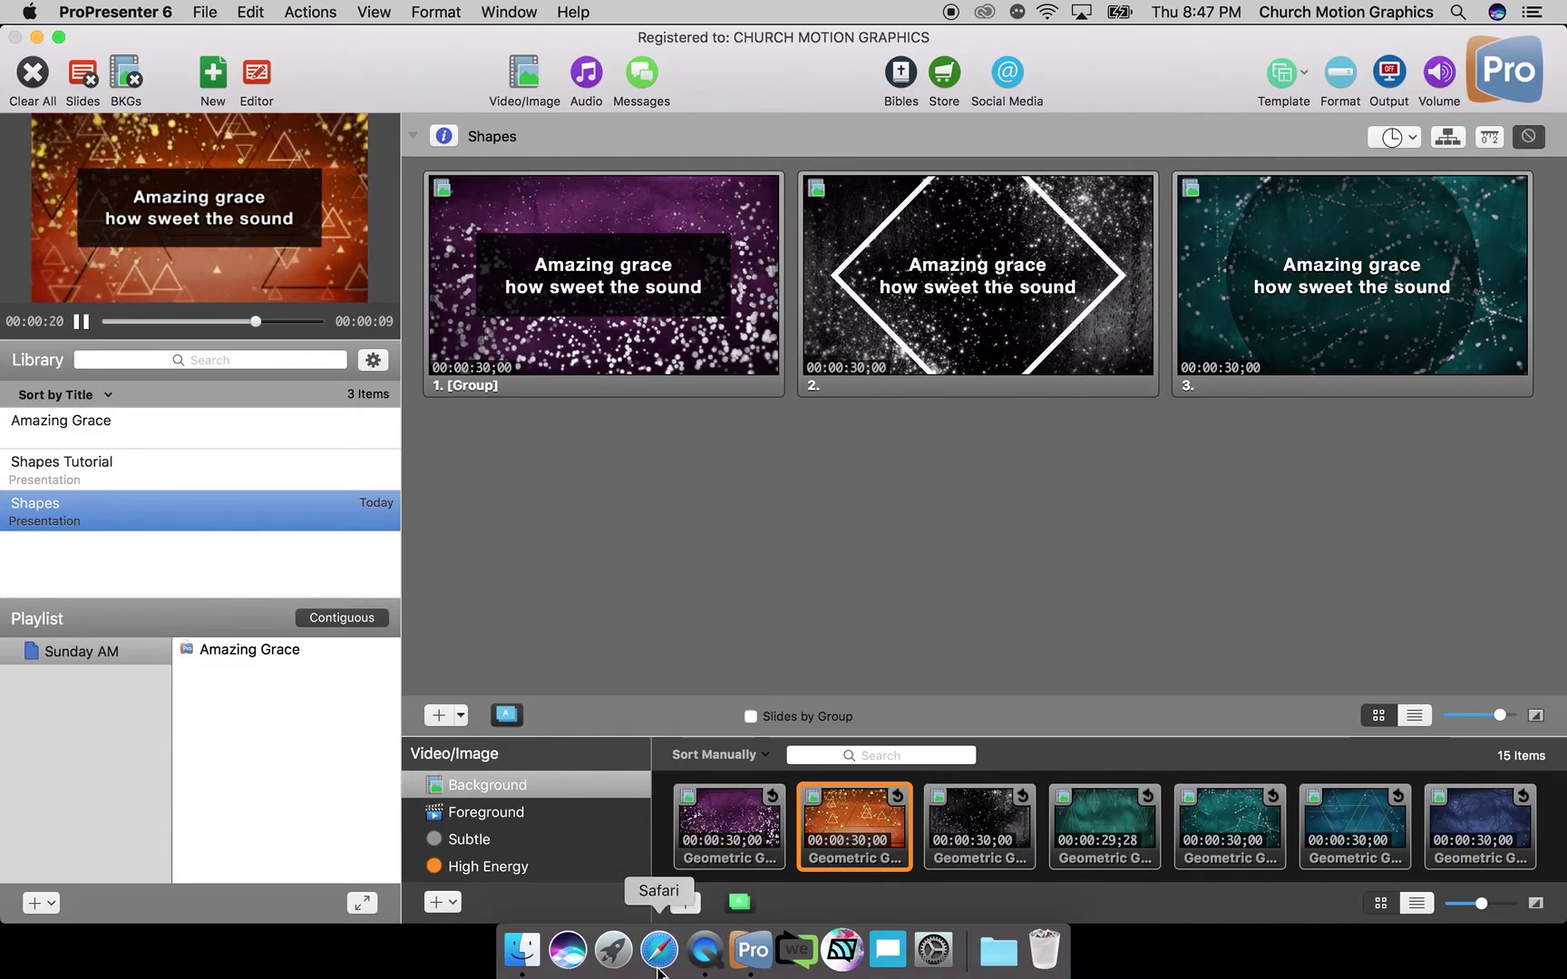
# Show the Church Motion Graphics homepage in Safari.
pyautogui.click(658, 968)
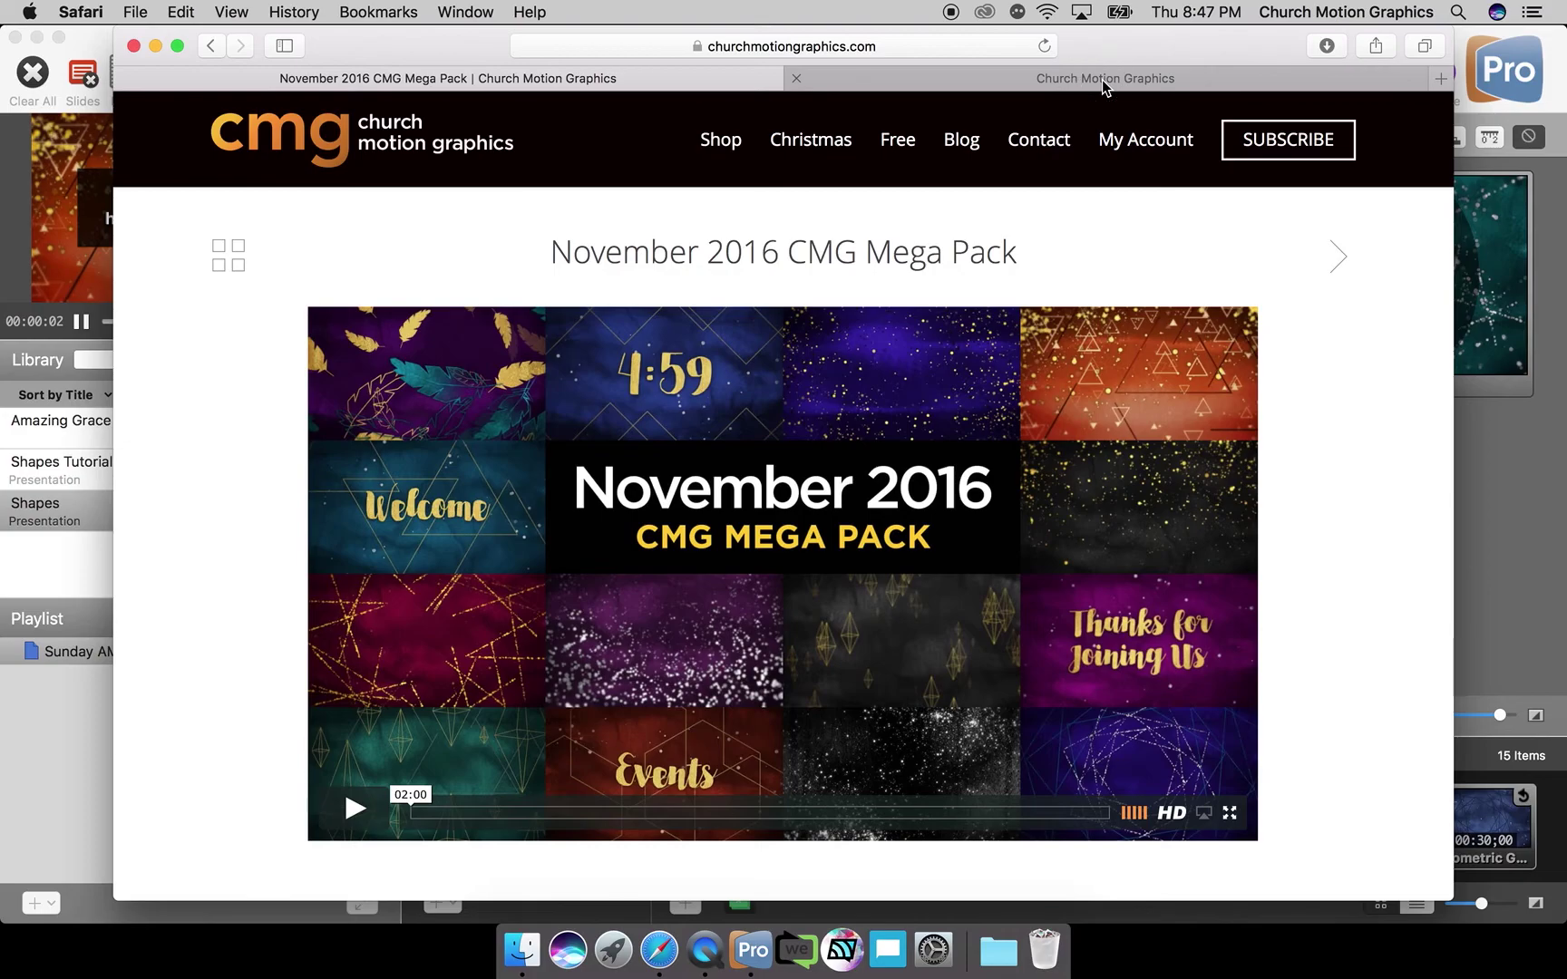
pyautogui.click(1101, 80)
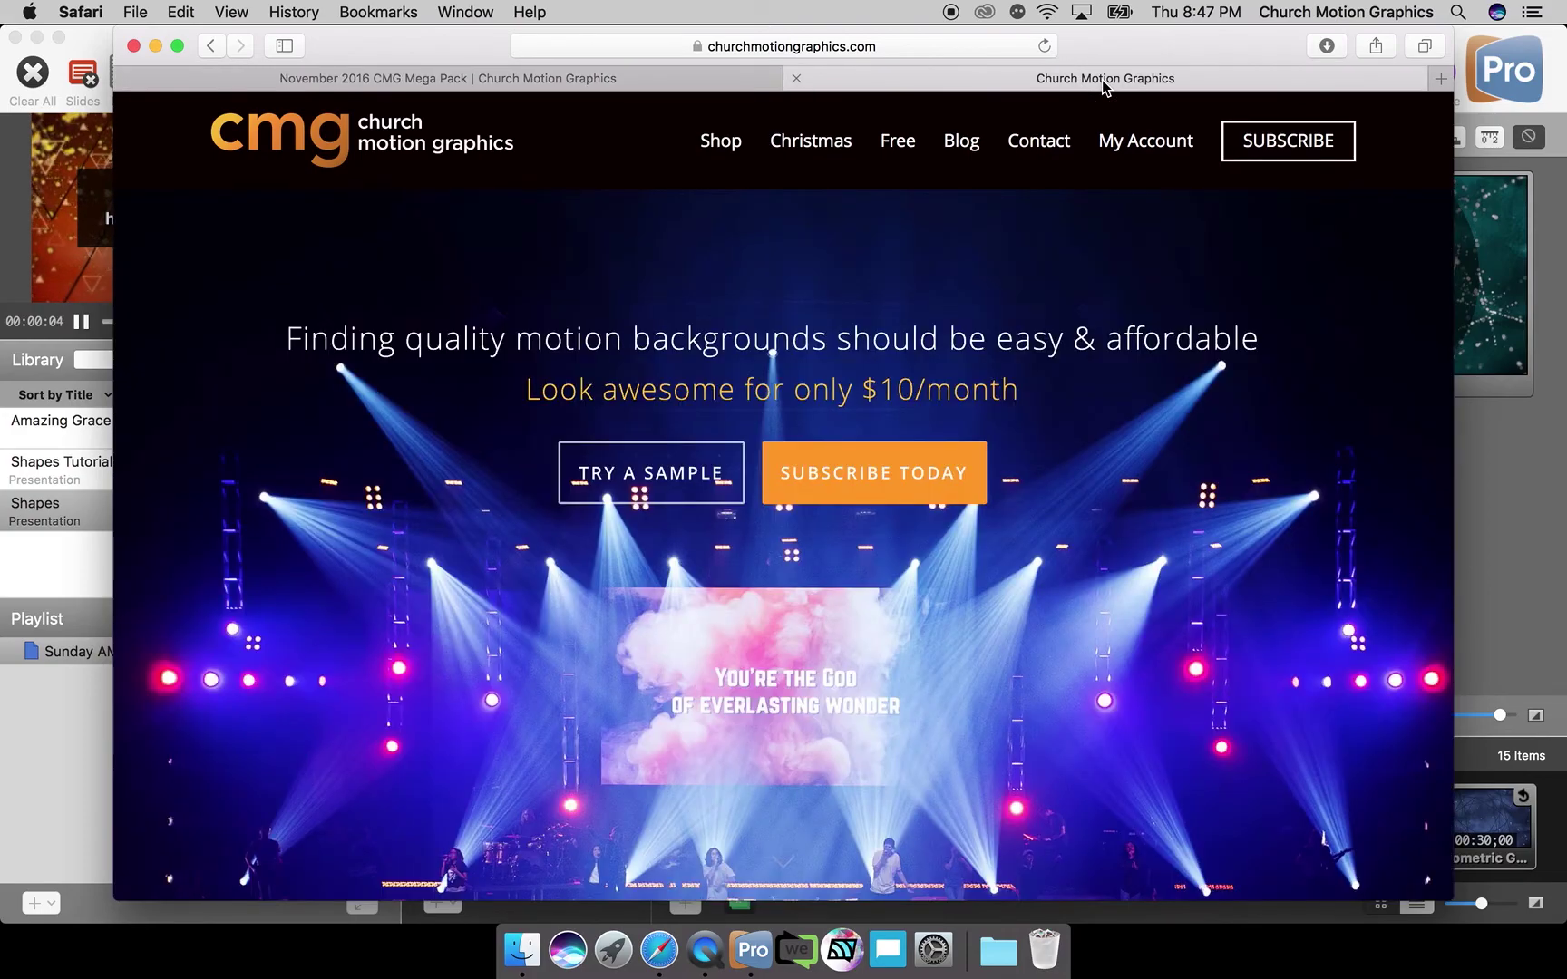